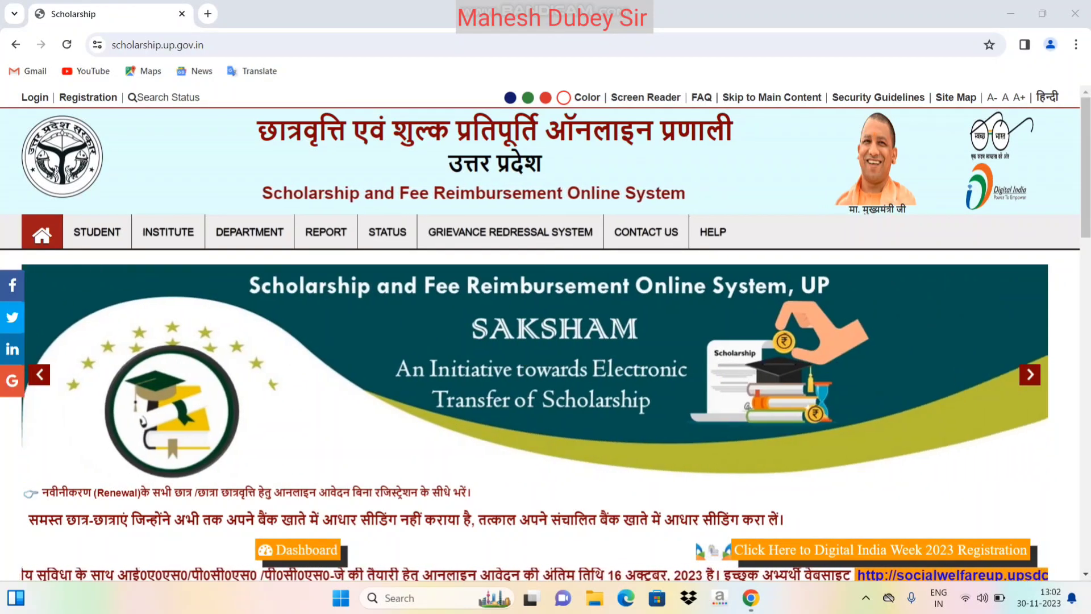
- Go to Registration from the STUDENT menu on the scholarship home page
{"action": "mouse_move", "coordinate": [98, 231]}
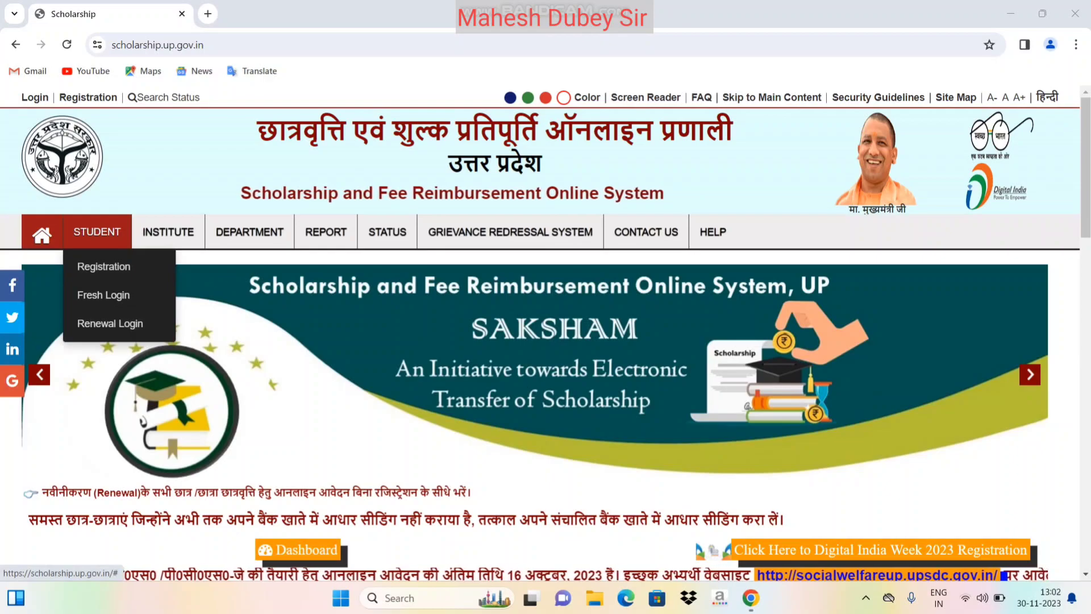
{"action": "left_click", "coordinate": [104, 266]}
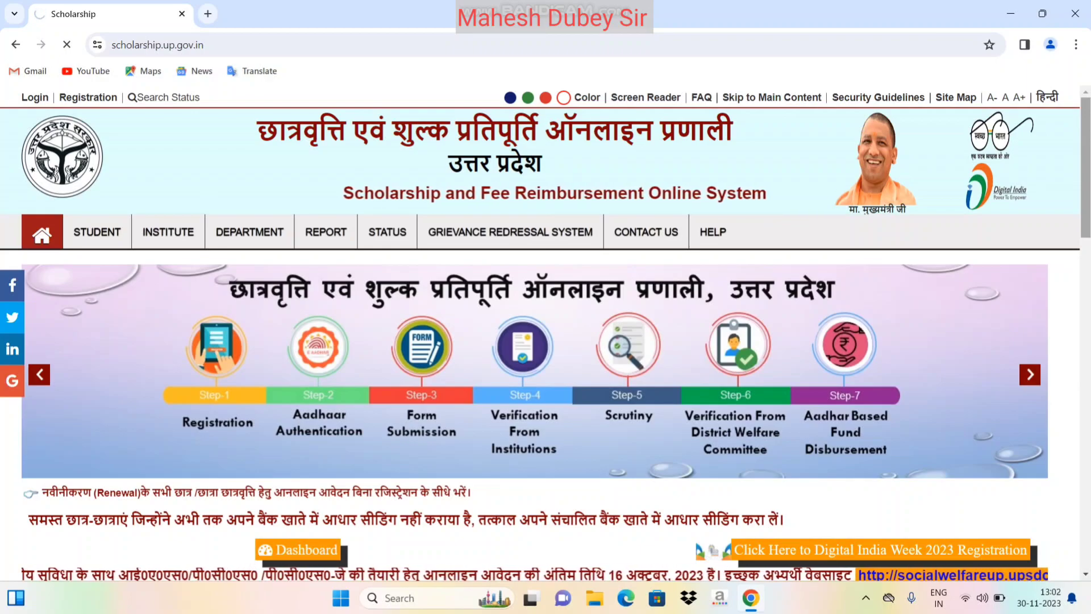
- Let the Student Registration (2023-24) page load, showing the Fresh categories for each department
{"action": "mouse_move", "coordinate": [1085, 167]}
{"action": "left_mouse_down"}
{"action": "mouse_move", "coordinate": [1086, 231]}
{"action": "mouse_move", "coordinate": [1086, 168]}
{"action": "left_mouse_up"}
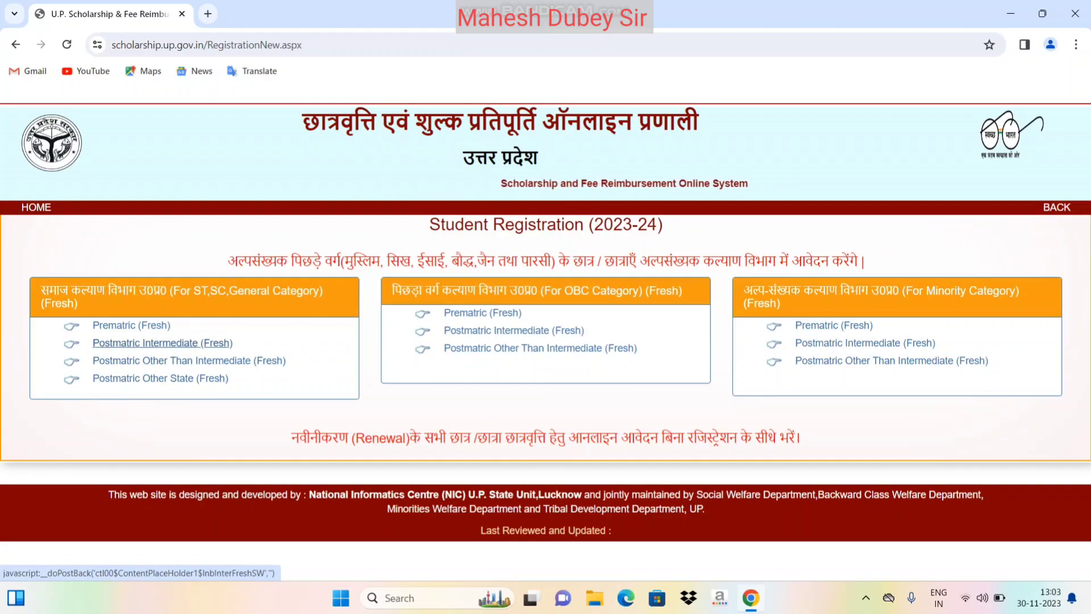
- Open the Postmatric Intermediate (Fresh) form for ST/SC/General and set district PRATAPGARH
{"action": "left_click", "coordinate": [163, 342]}
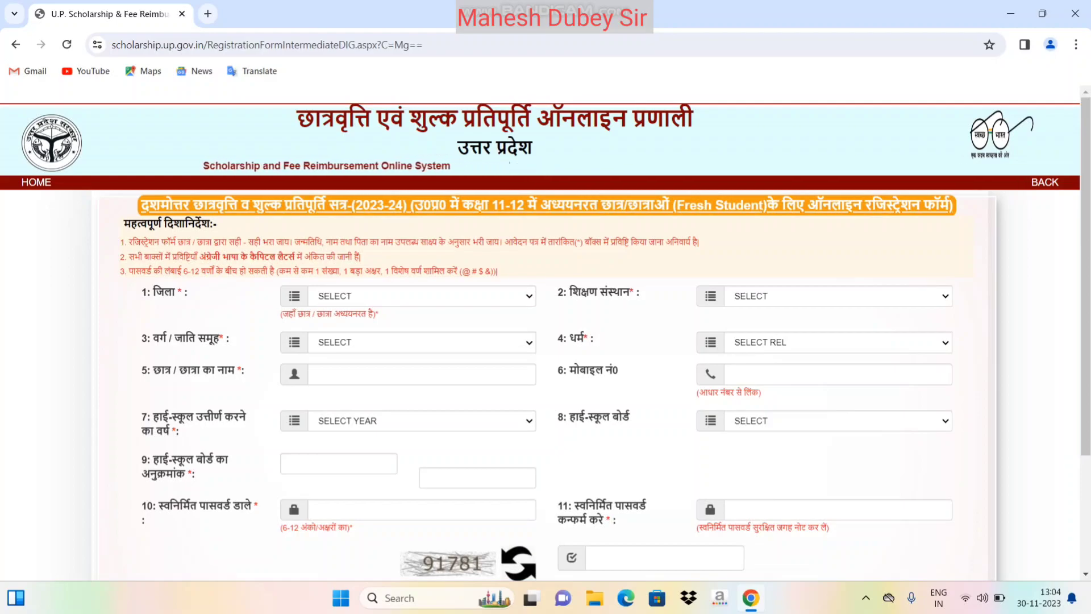
{"action": "left_click", "coordinate": [422, 296]}
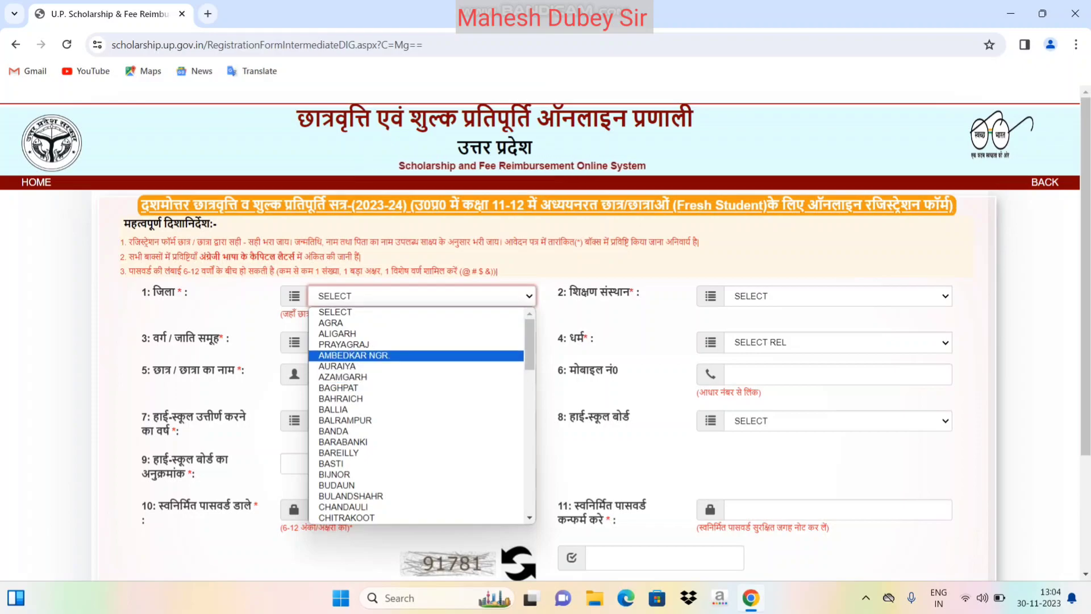
{"action": "key", "text": "p"}
{"action": "key", "text": "p"}
{"action": "key", "text": "Return"}
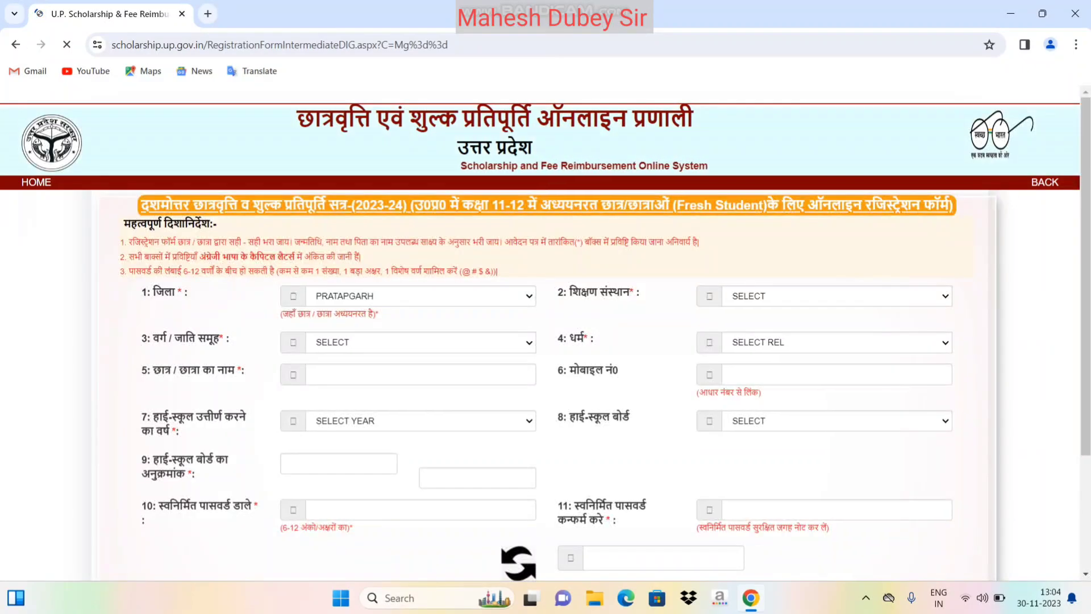
- Choose SWAMI KARPATRI I.C. as the educational institution
{"action": "left_click", "coordinate": [838, 296]}
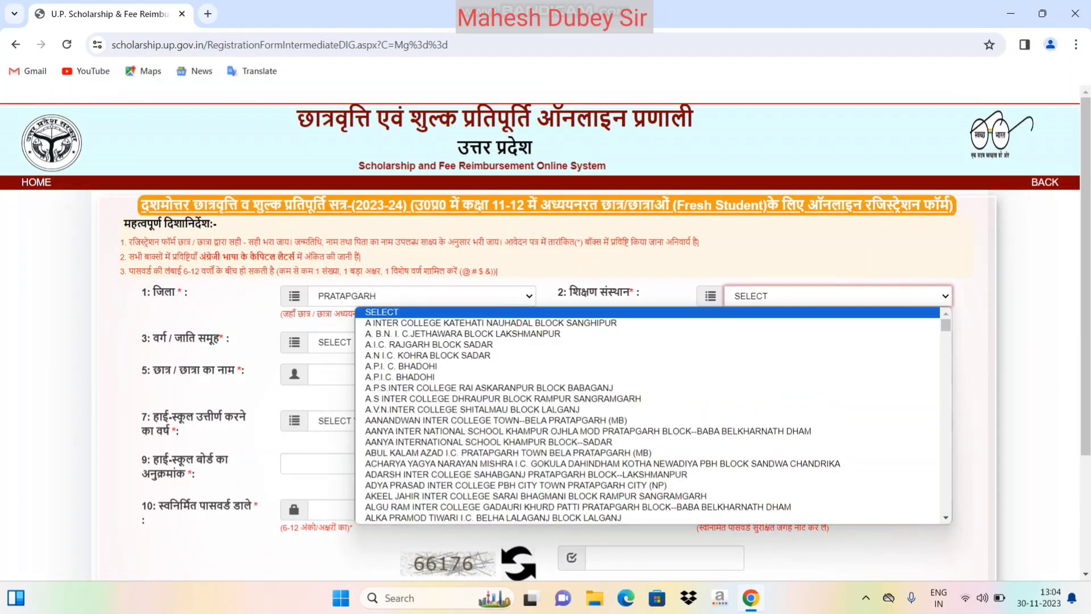
{"action": "key", "text": "s"}
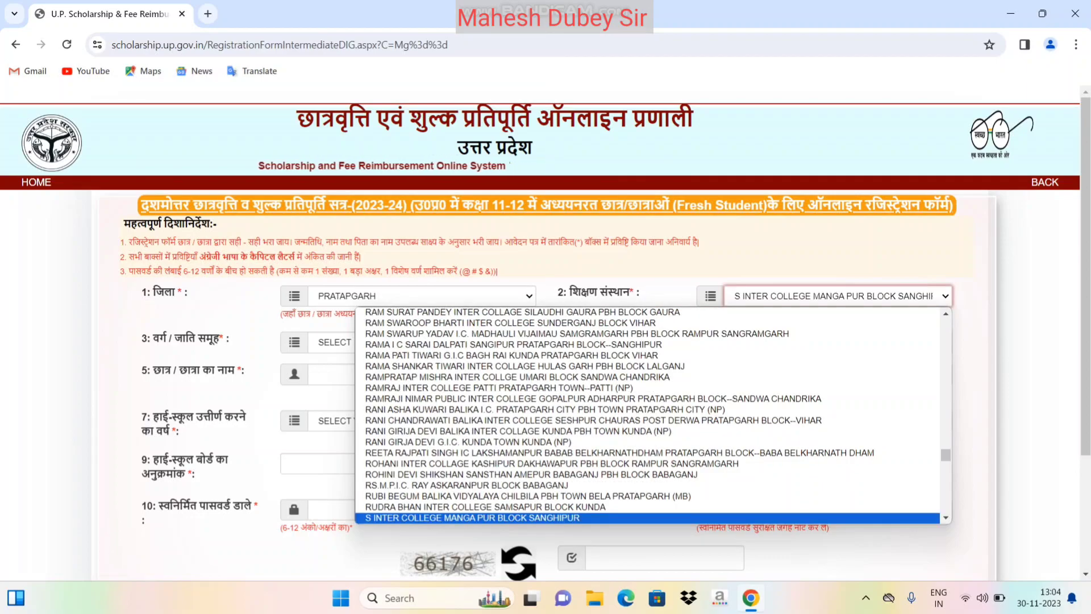
{"action": "key", "text": "Down"}
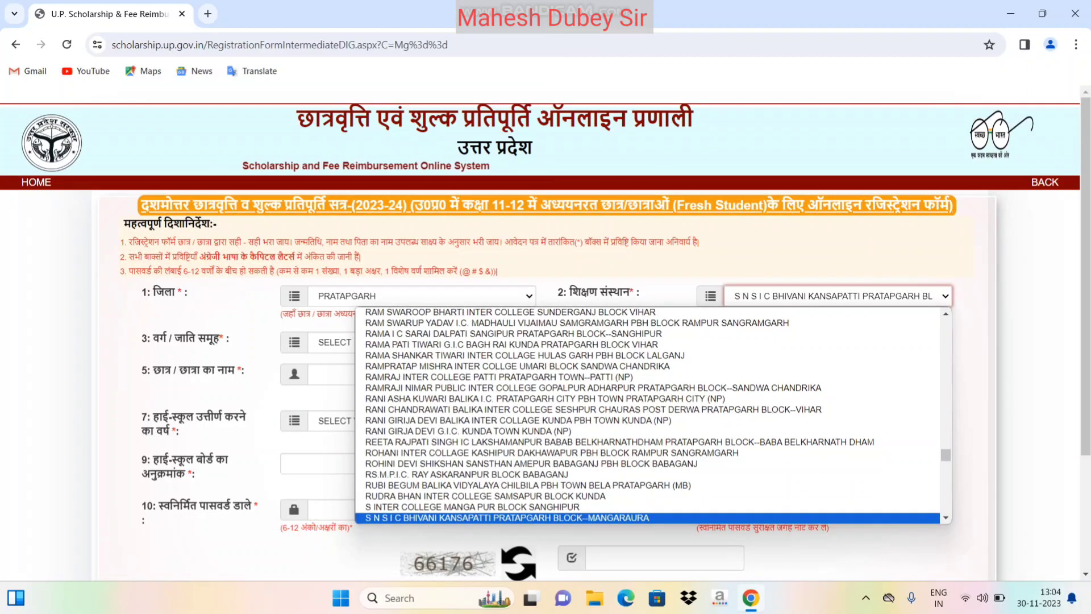
{"action": "key", "text": "s"}
{"action": "key", "text": "w"}
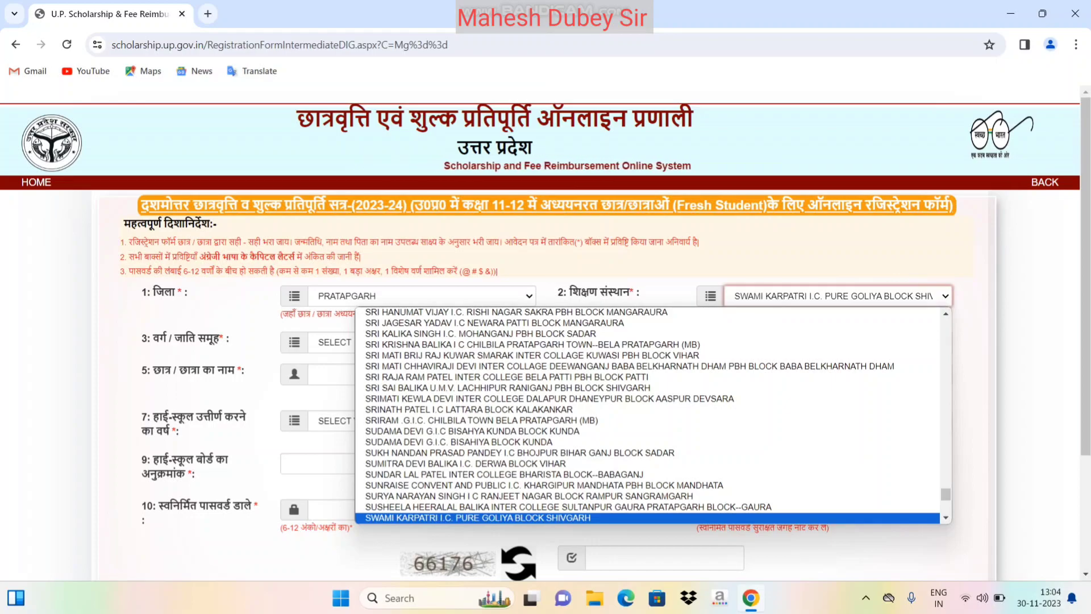
{"action": "key", "text": "Return"}
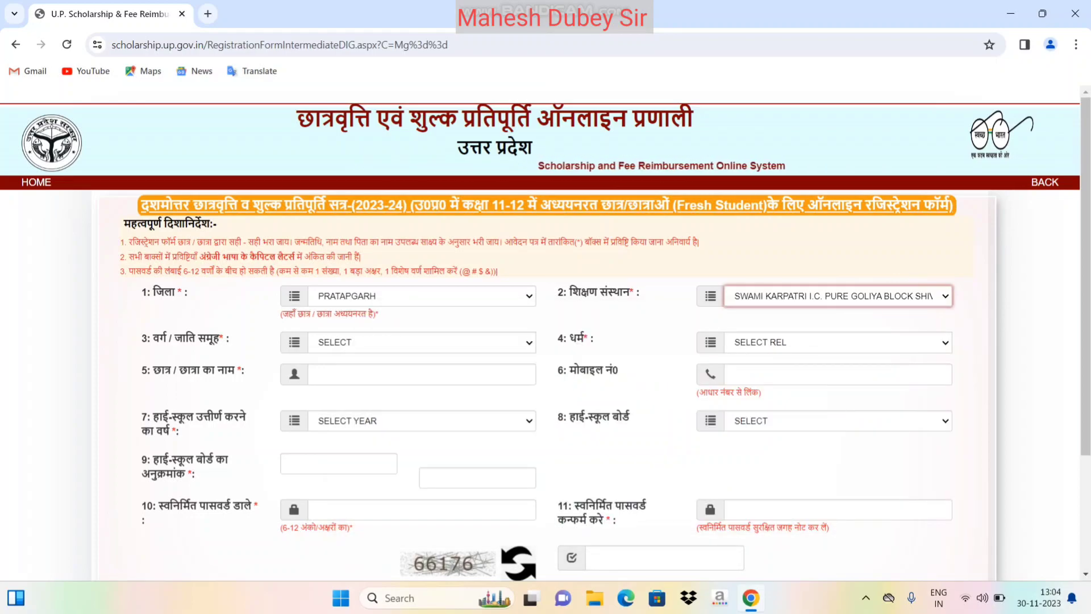
- Set the category to अनुसूचित जाति and the religion to HINDU
{"action": "left_click", "coordinate": [422, 342]}
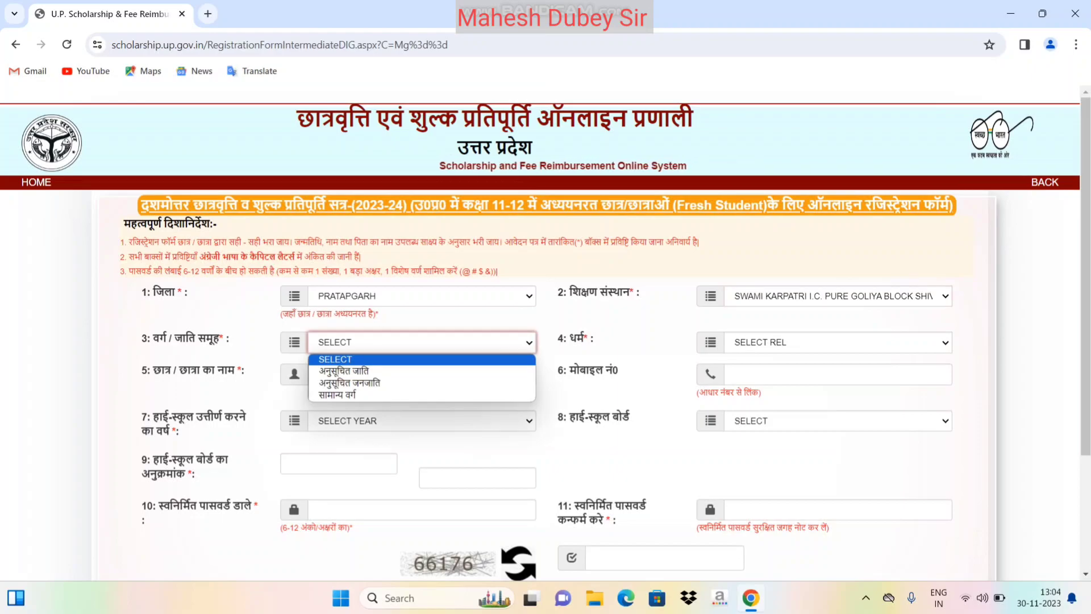
{"action": "key", "text": "Down"}
{"action": "key", "text": "Down"}
{"action": "key", "text": "Down"}
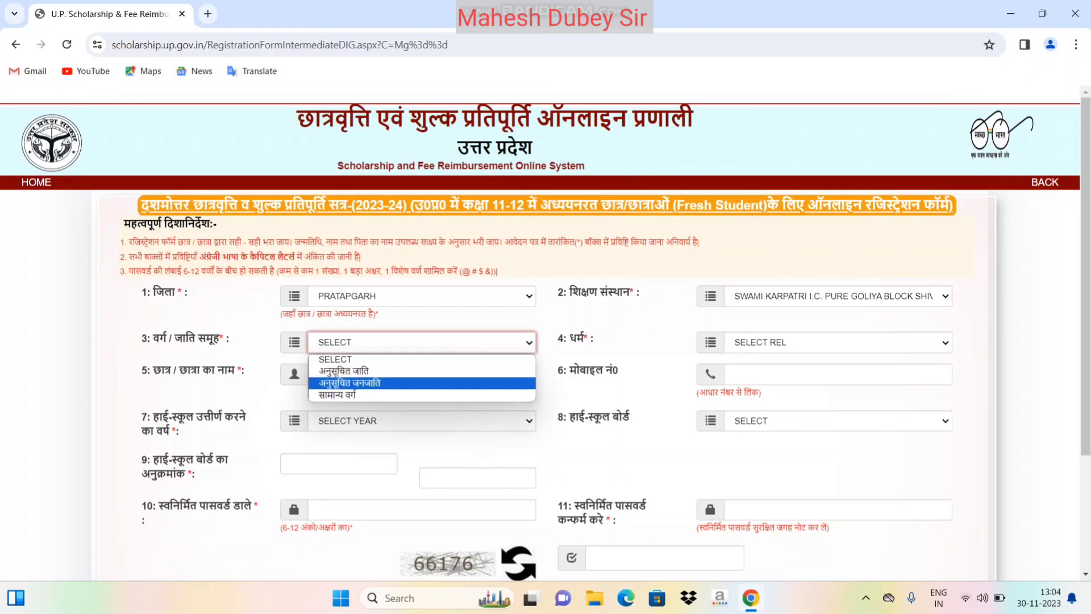
{"action": "key", "text": "Up"}
{"action": "key", "text": "Up"}
{"action": "key", "text": "Return"}
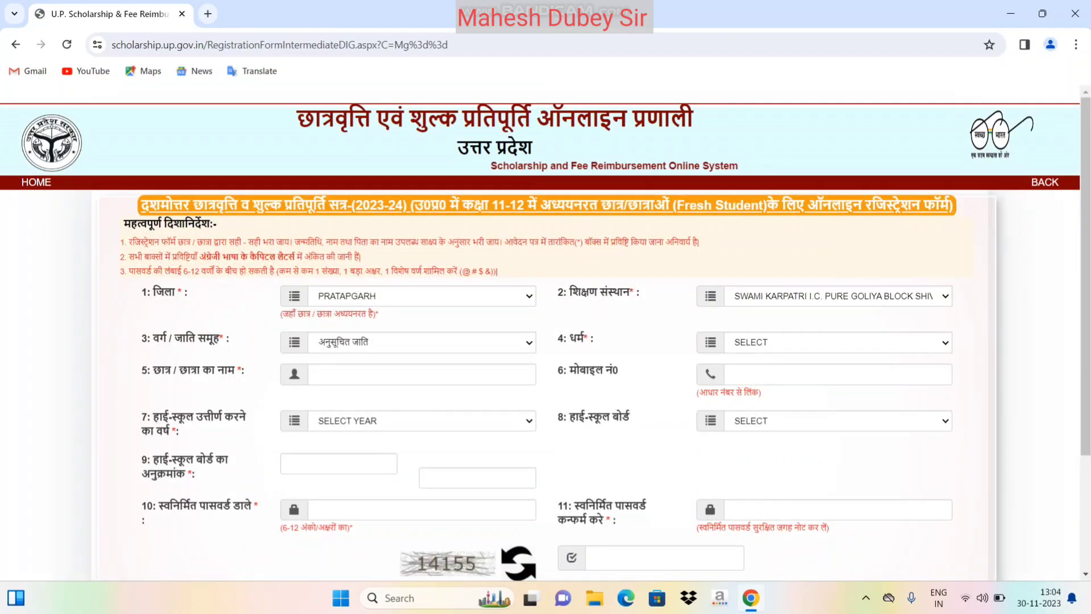
{"action": "left_click", "coordinate": [838, 342]}
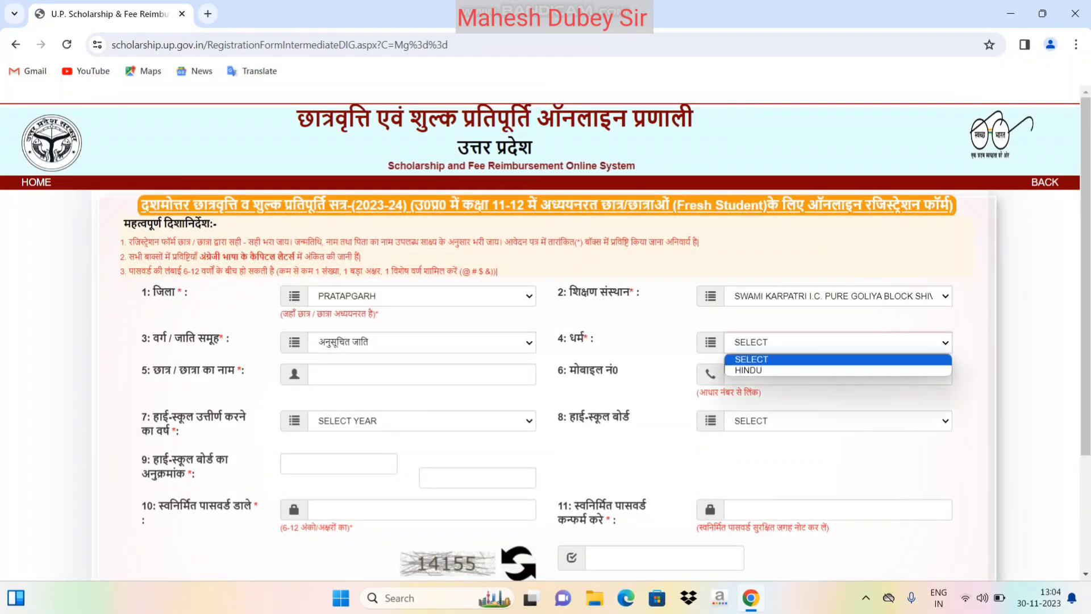
{"action": "key", "text": "Return"}
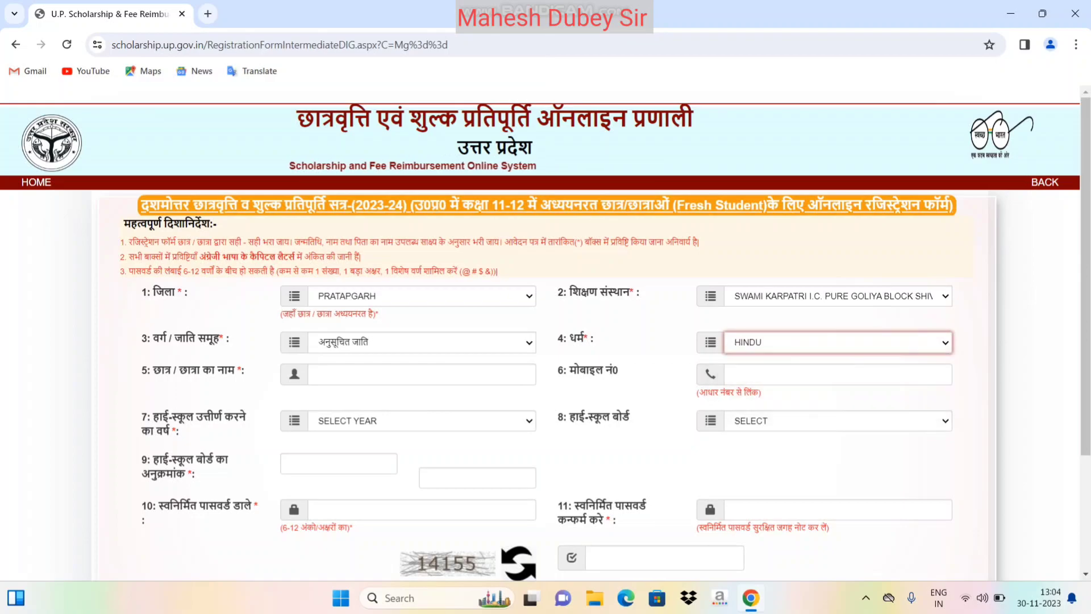
- Enter the student's name in capitals and start typing the mobile number
{"action": "key", "text": "Tab"}
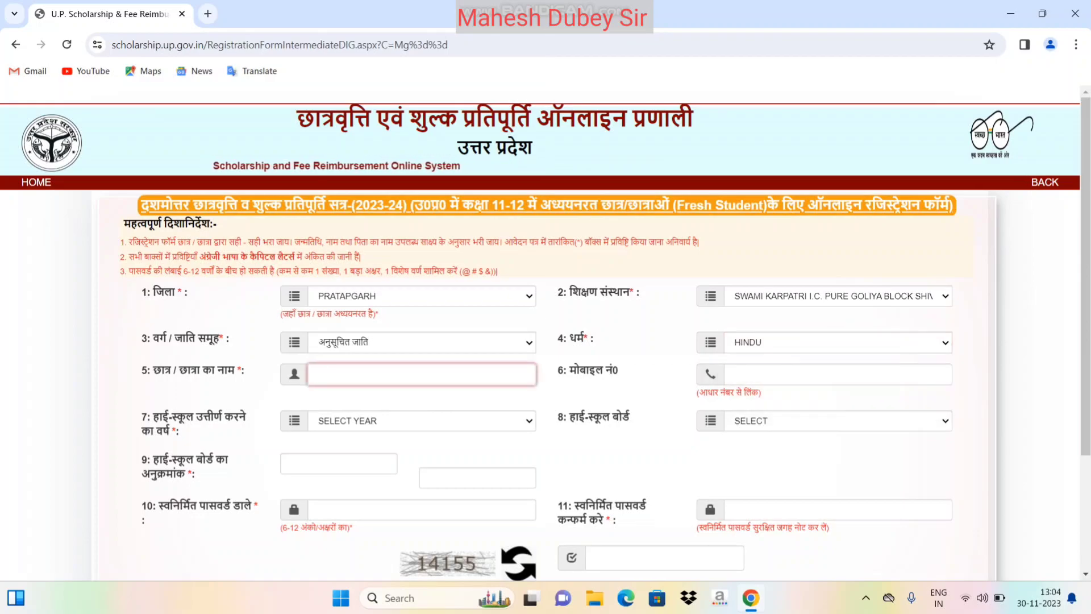
{"action": "key", "text": "Caps_Lock"}
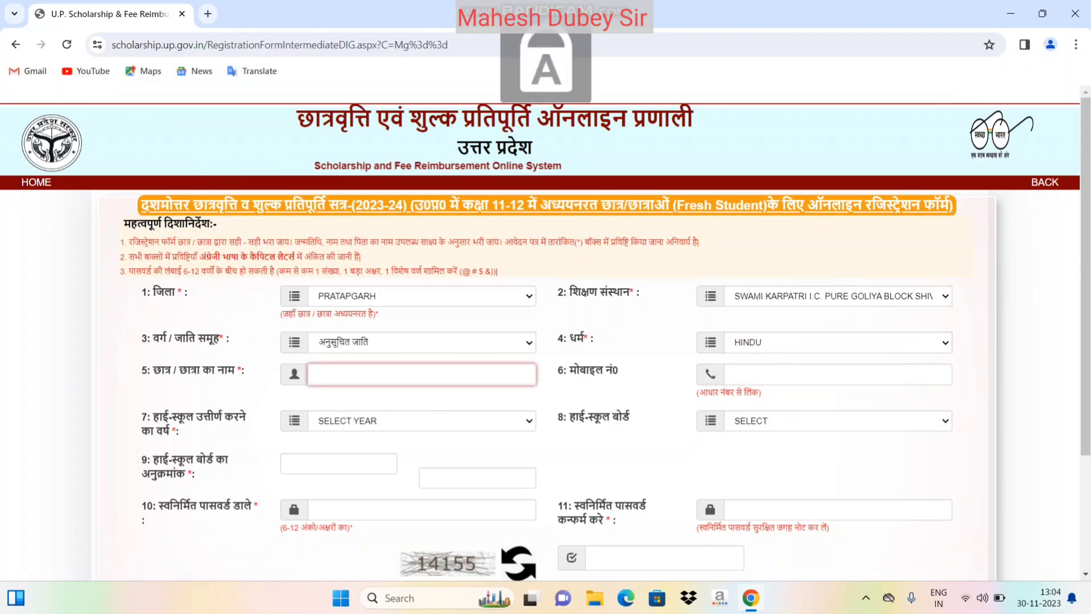
{"action": "type", "text": "ROSHNI"}
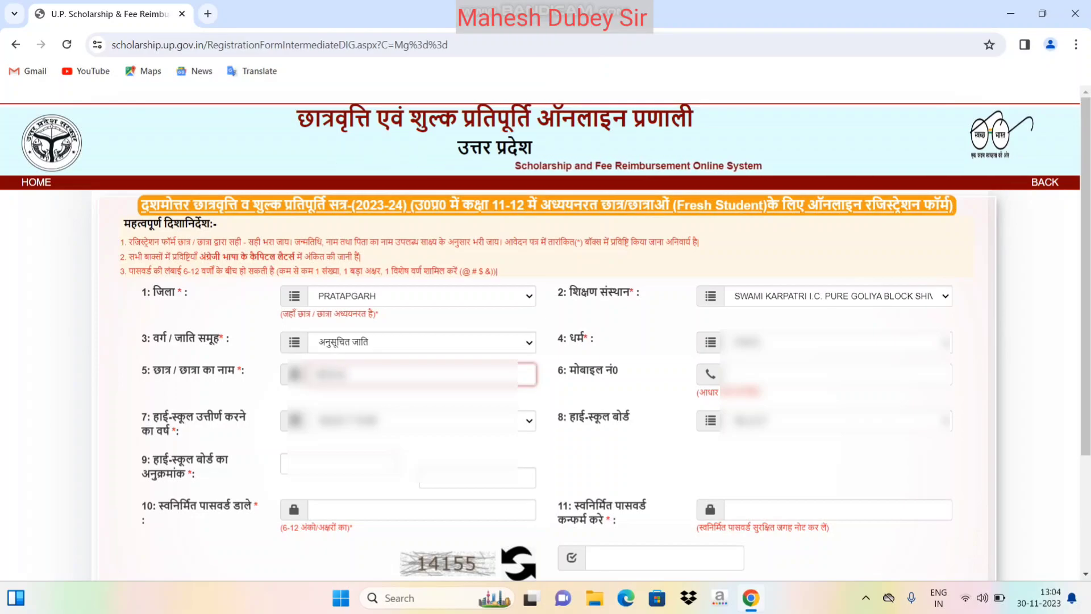
{"action": "key", "text": "Tab"}
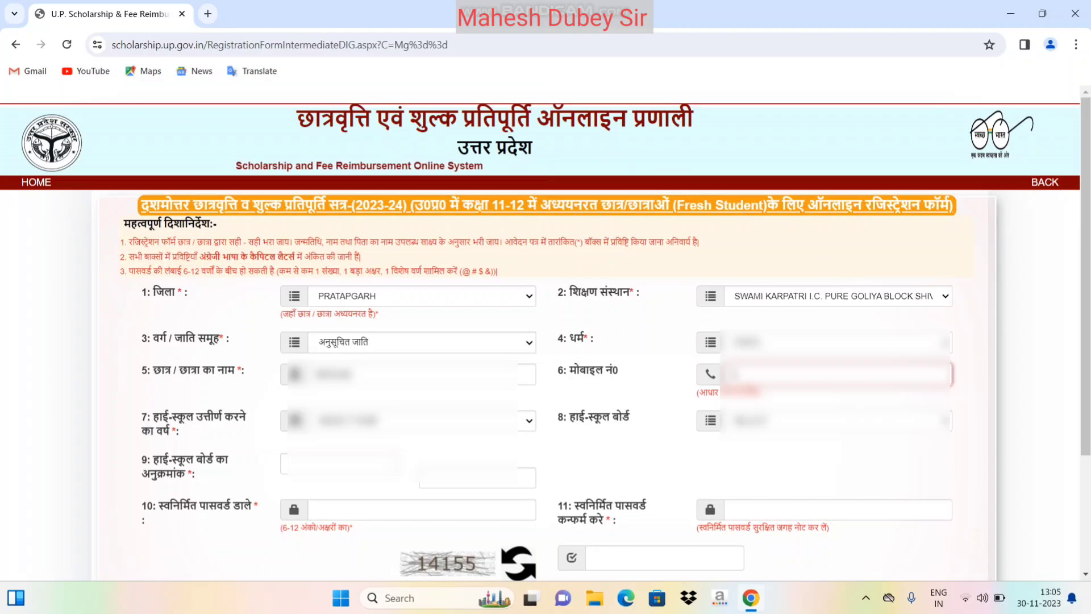
{"action": "type", "text": "983"}
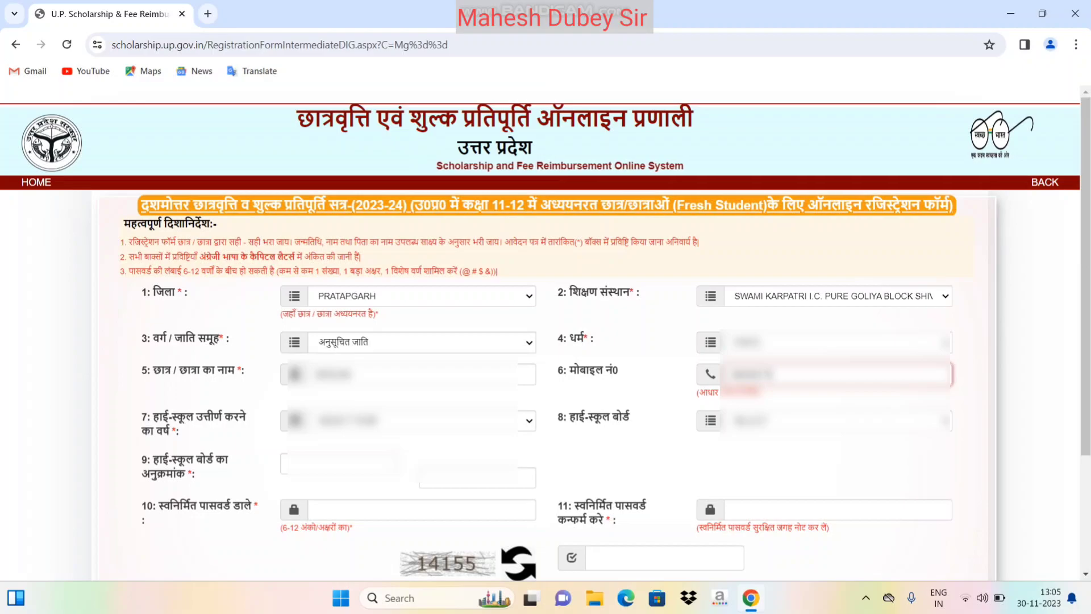
{"action": "type", "text": "76"}
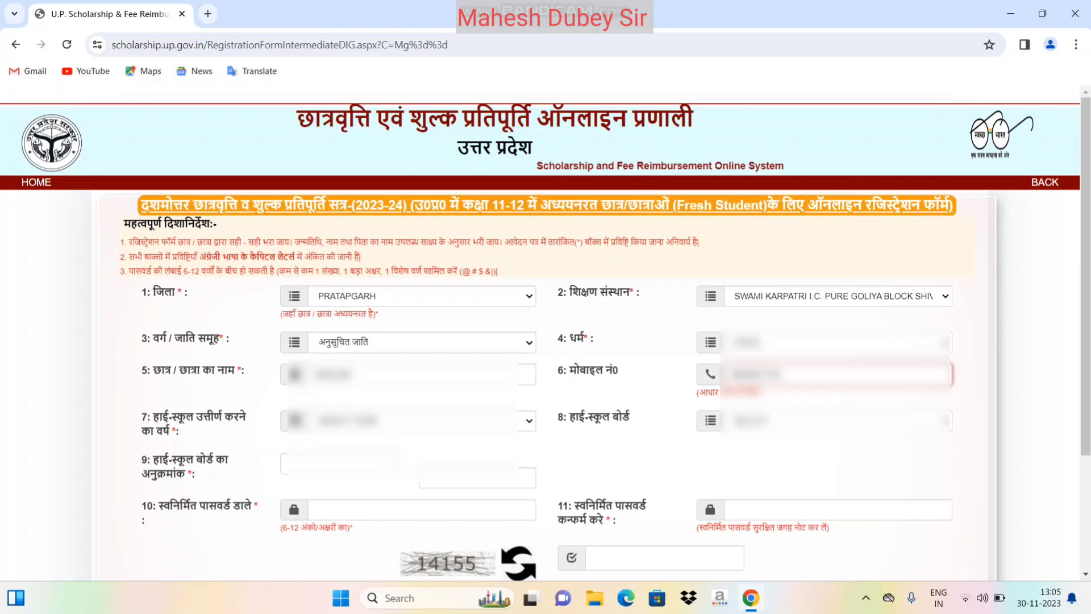
- Pick the high-school passing year and set the board to UP BOARD
{"action": "left_click", "coordinate": [422, 421]}
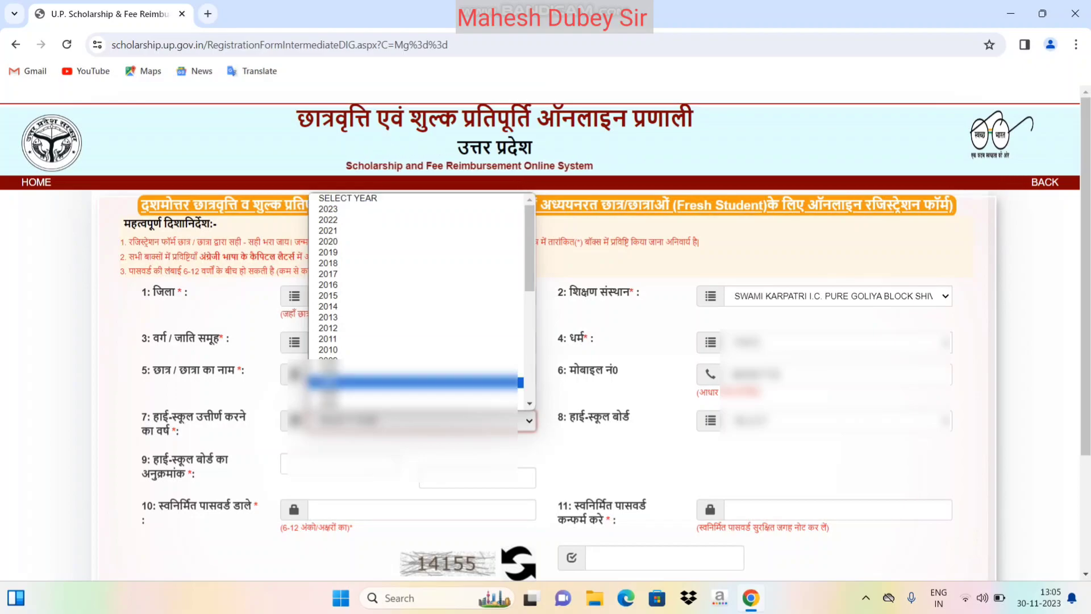
{"action": "scroll", "coordinate": [398, 289], "scroll_direction": "down", "scroll_amount": 5}
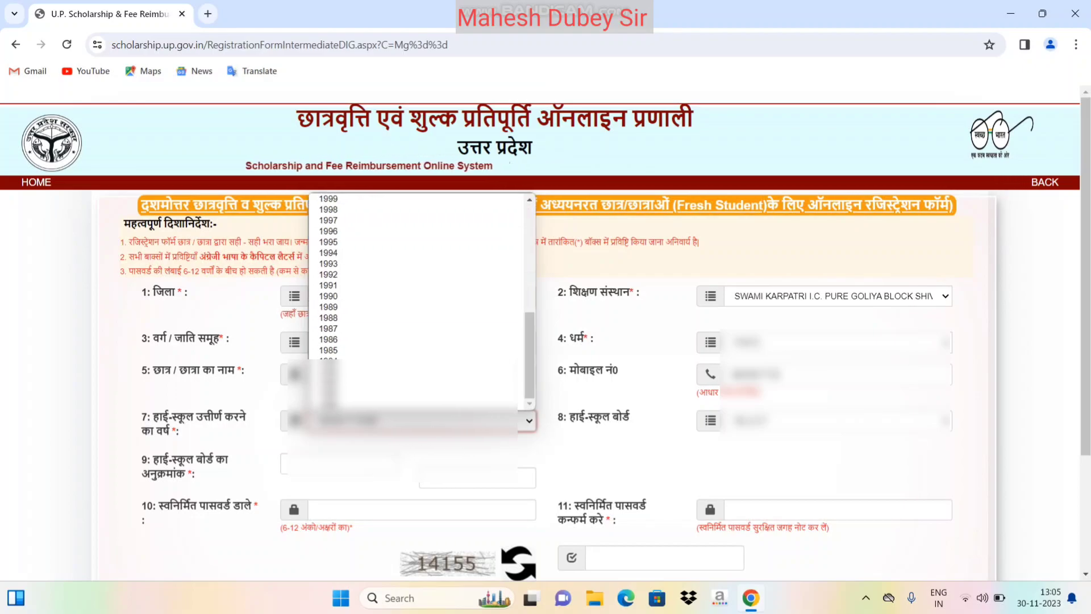
{"action": "left_click_drag", "start_coordinate": [530, 369], "coordinate": [530, 259]}
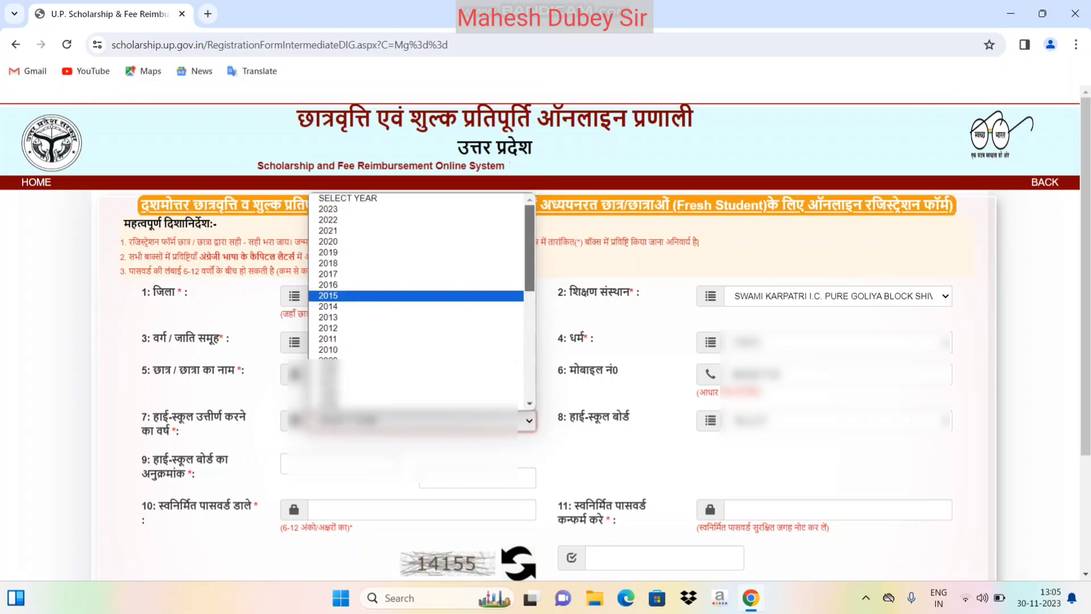
{"action": "left_click", "coordinate": [409, 210]}
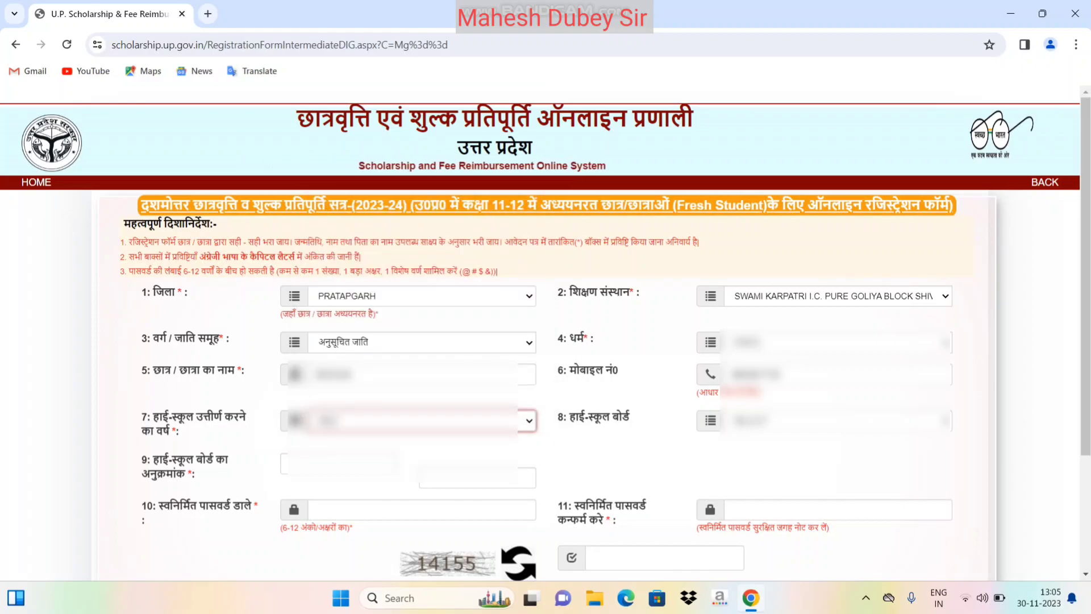
{"action": "left_click", "coordinate": [836, 422]}
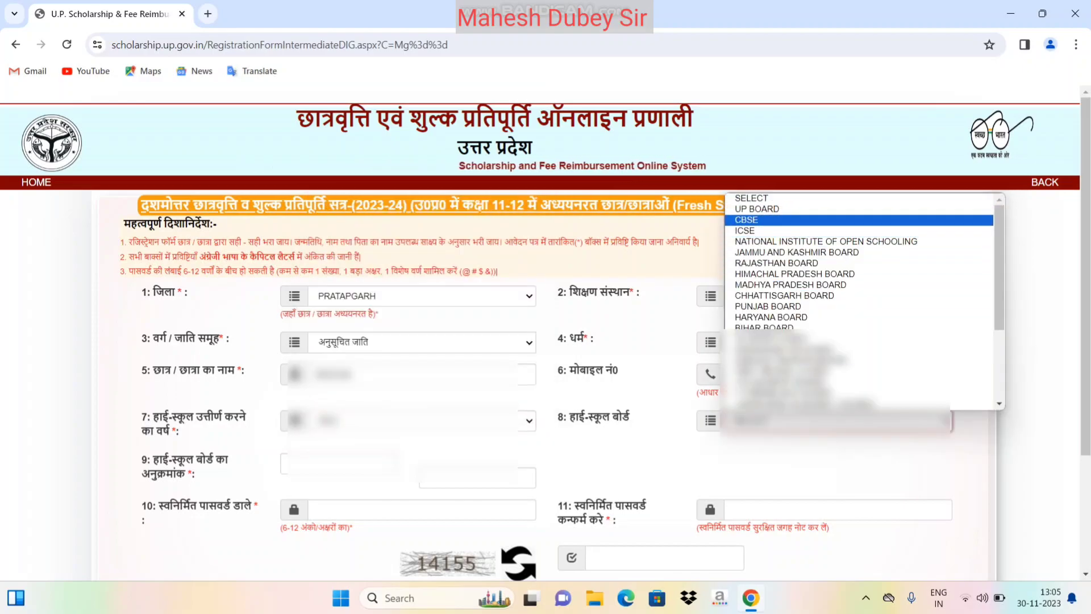
{"action": "left_click", "coordinate": [758, 209]}
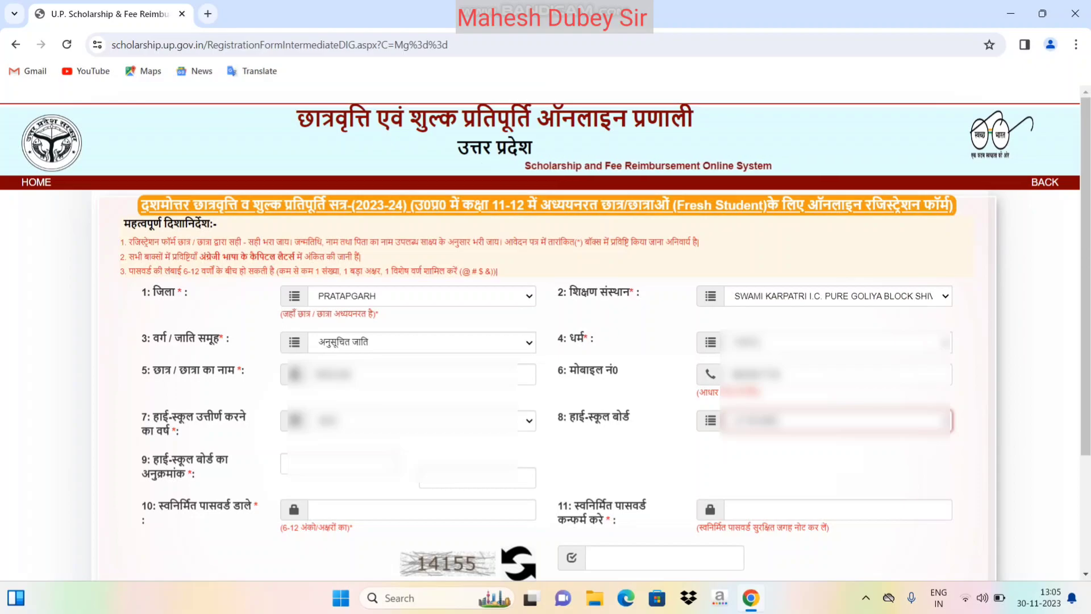
- Enter the high-school roll number in the second box of field 9
{"action": "left_click", "coordinate": [341, 464]}
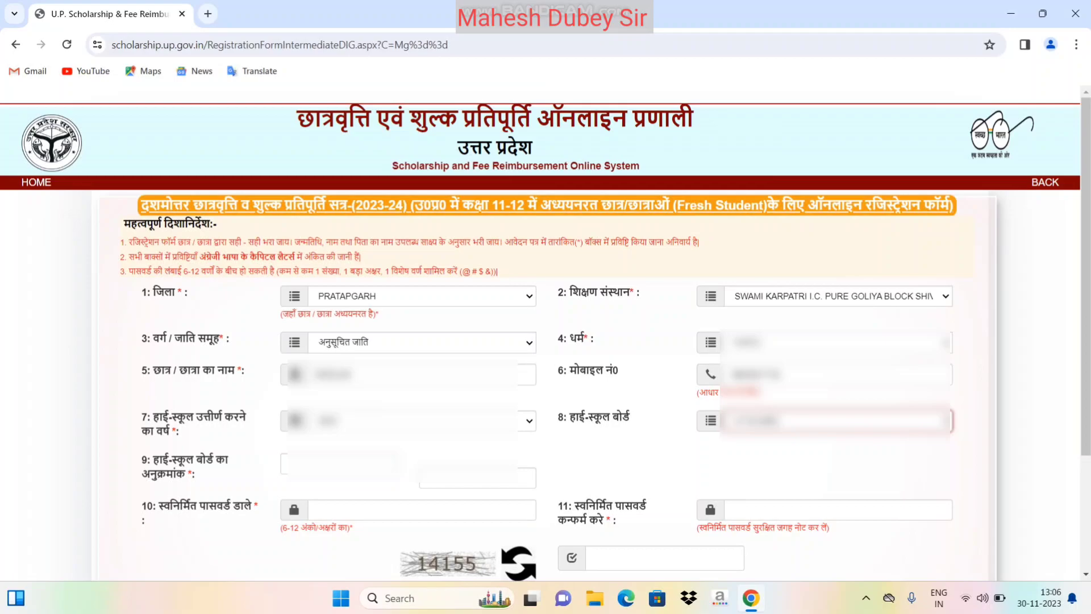
{"action": "left_click", "coordinate": [341, 464]}
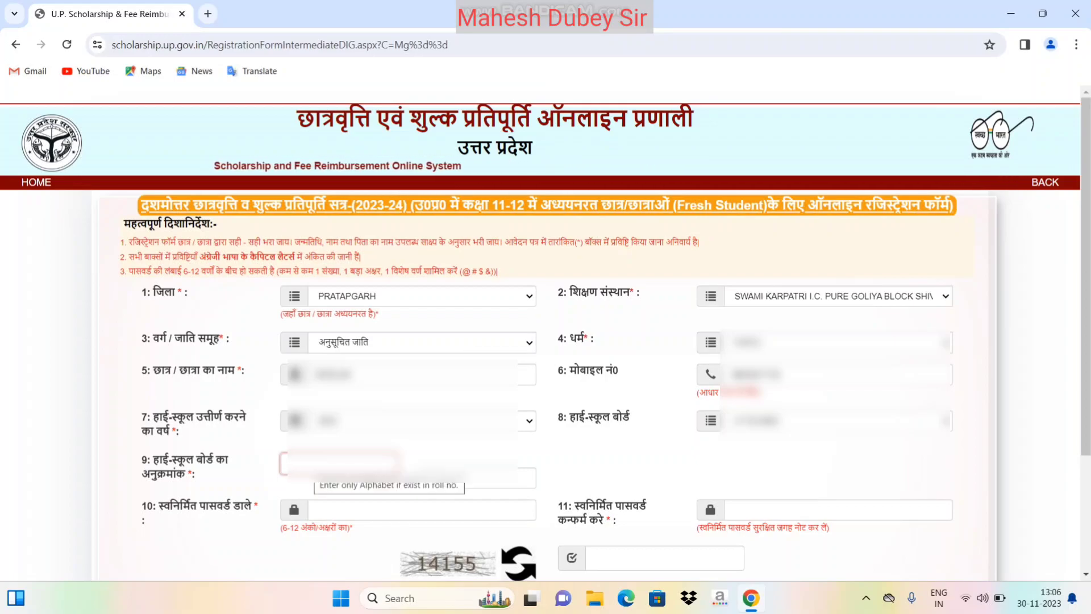
{"action": "left_click", "coordinate": [476, 478]}
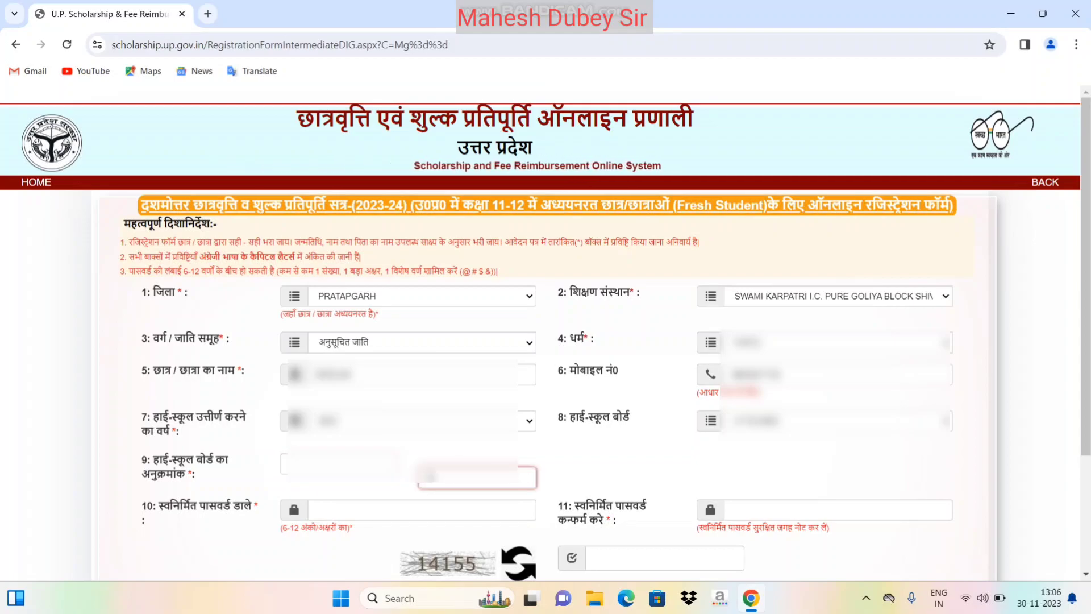
{"action": "type", "text": "12"}
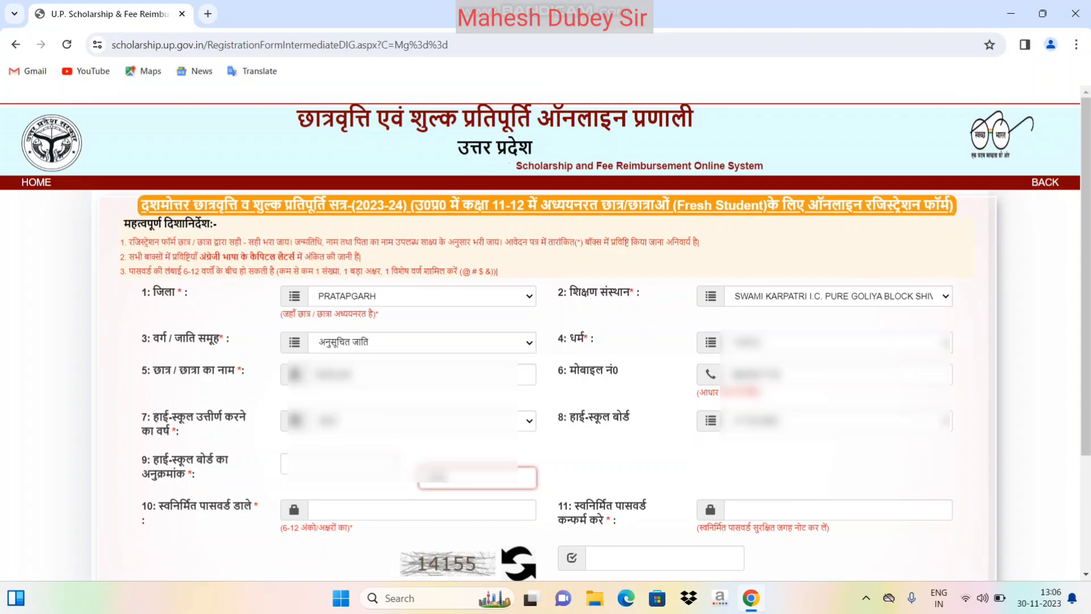
{"action": "type", "text": "30"}
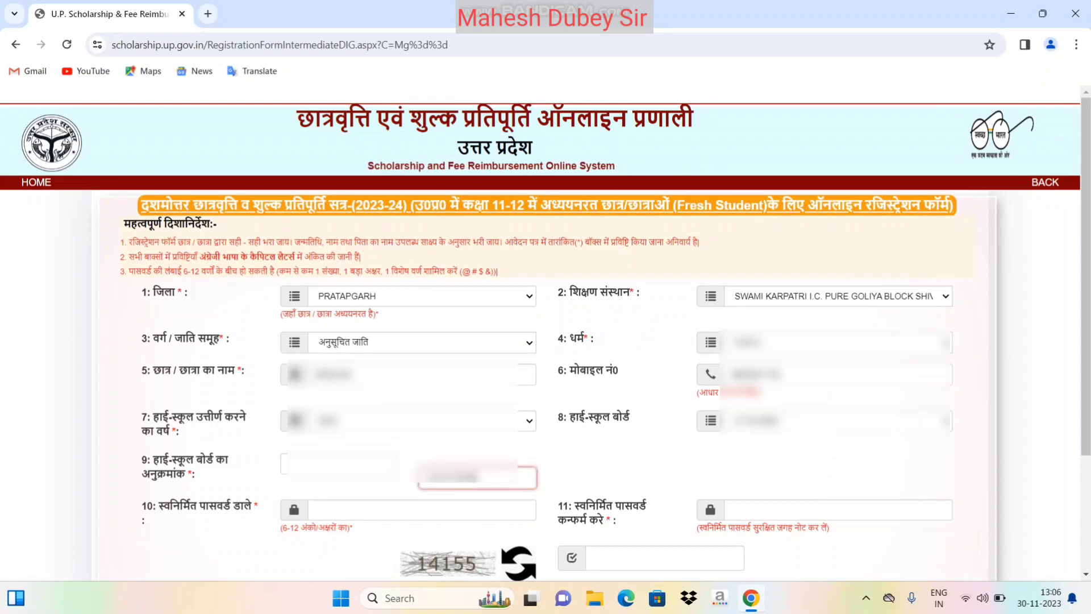
- Enter a self-made password, confirm it, and type the captcha code
{"action": "left_click", "coordinate": [317, 509]}
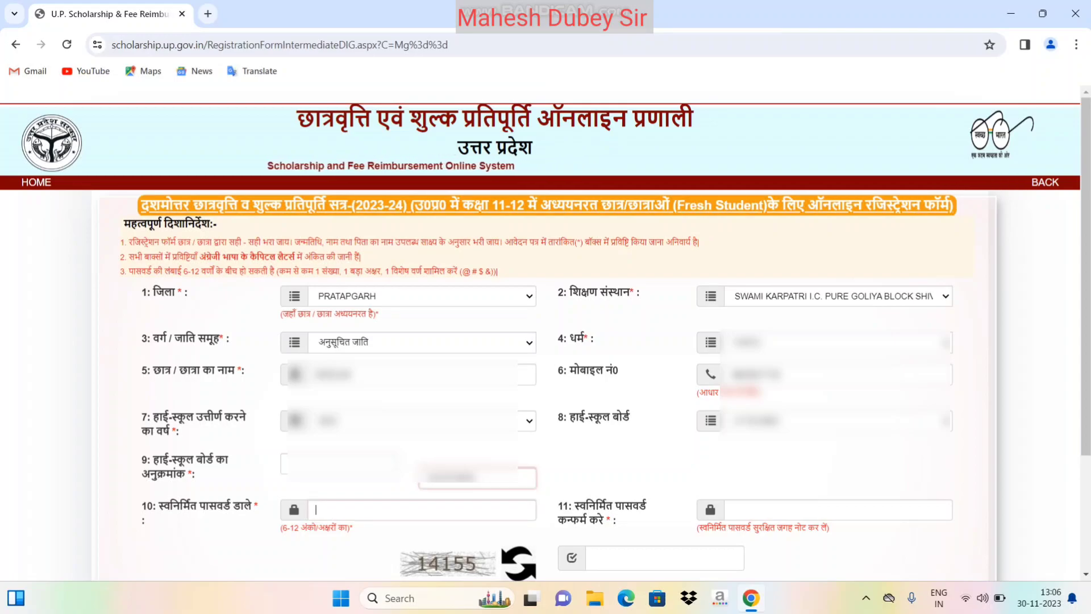
{"action": "key", "text": "Caps_Lock"}
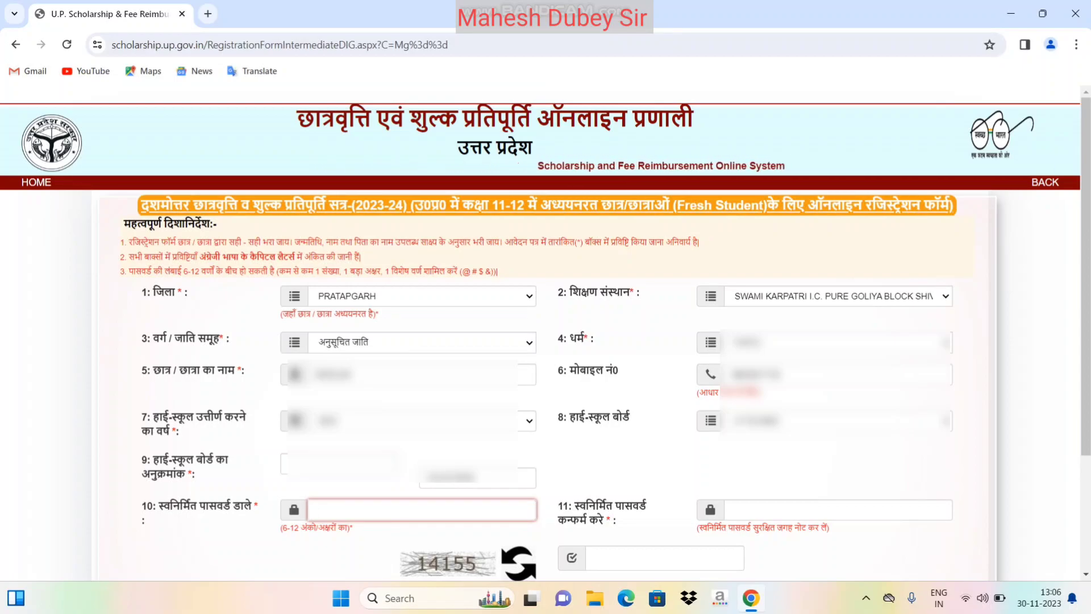
{"action": "type", "text": "A"}
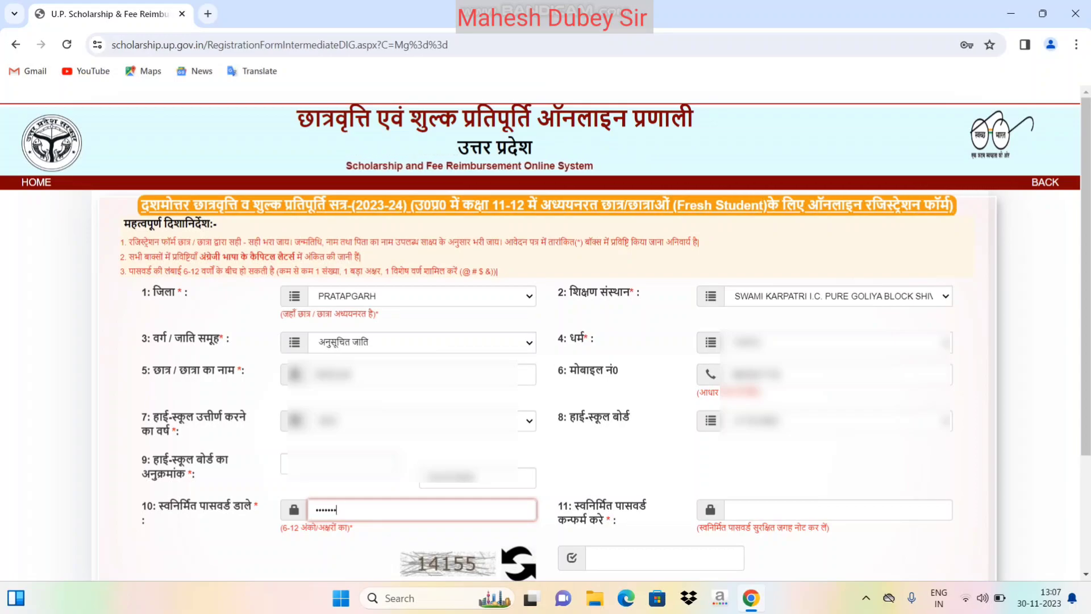
{"action": "key", "text": "Tab"}
{"action": "type", "text": "•••"}
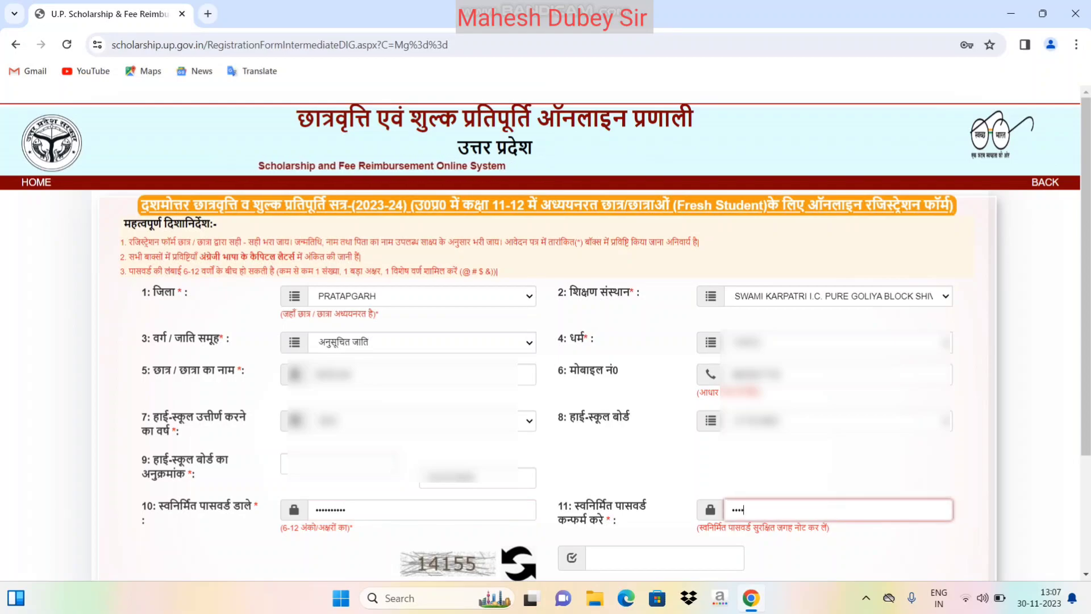
{"action": "type", "text": "•••"}
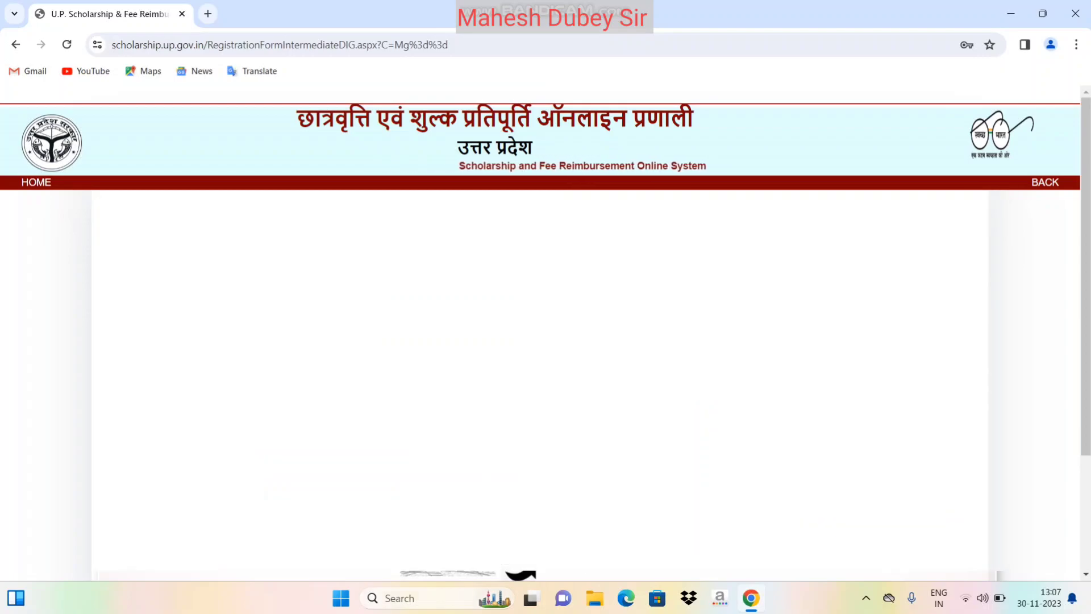
{"action": "key", "text": "Tab"}
{"action": "type", "text": "141"}
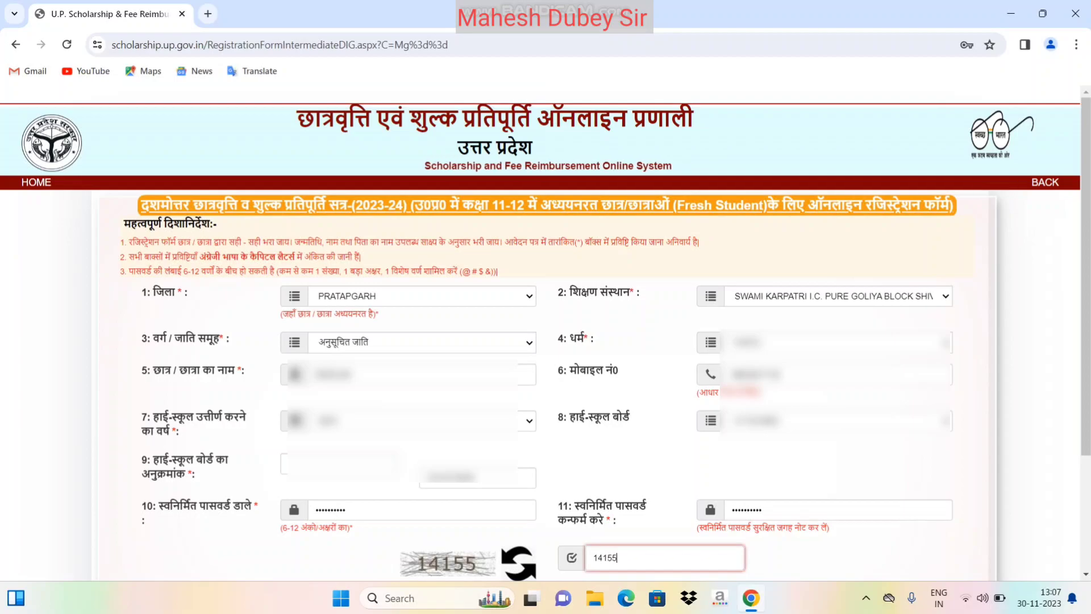
{"action": "scroll", "coordinate": [546, 333], "scroll_direction": "down", "scroll_amount": 3}
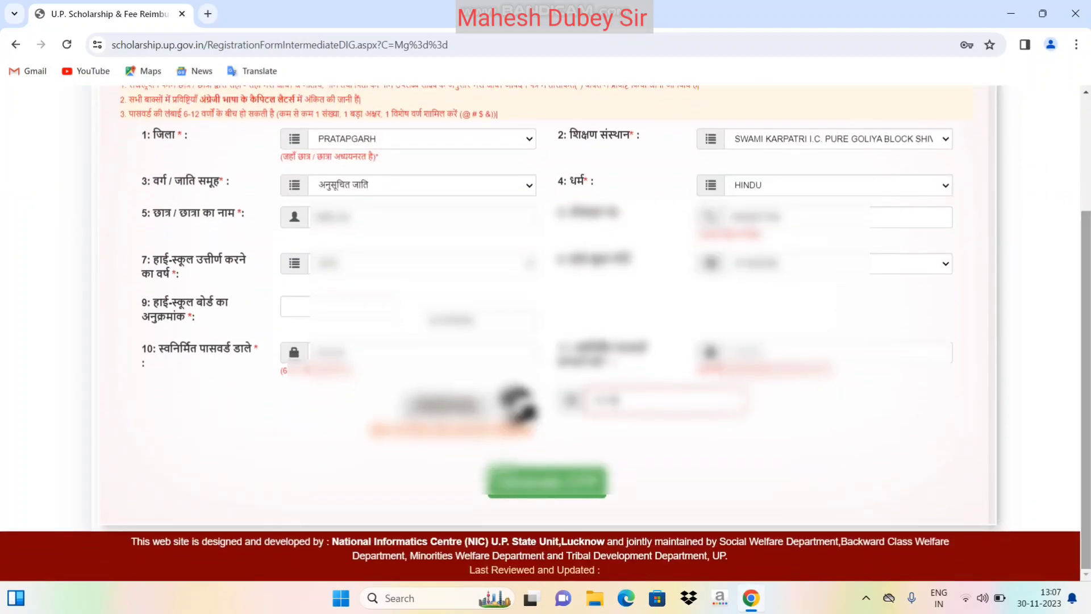
- Submit the form, enter the received OTP and captcha, and proceed with registration
{"action": "key", "text": "Return"}
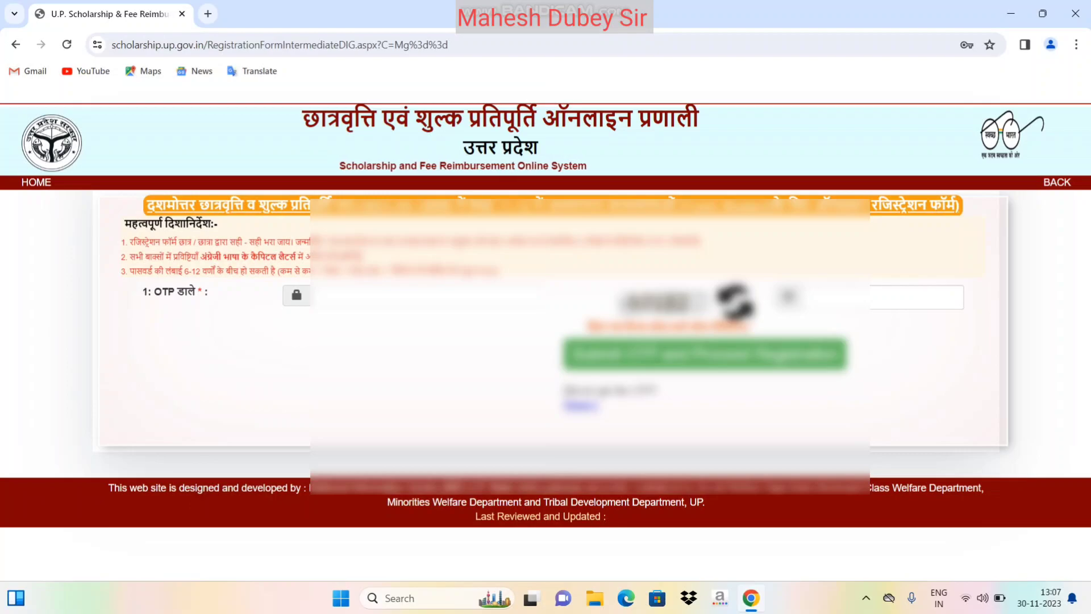
{"action": "left_click", "coordinate": [426, 296]}
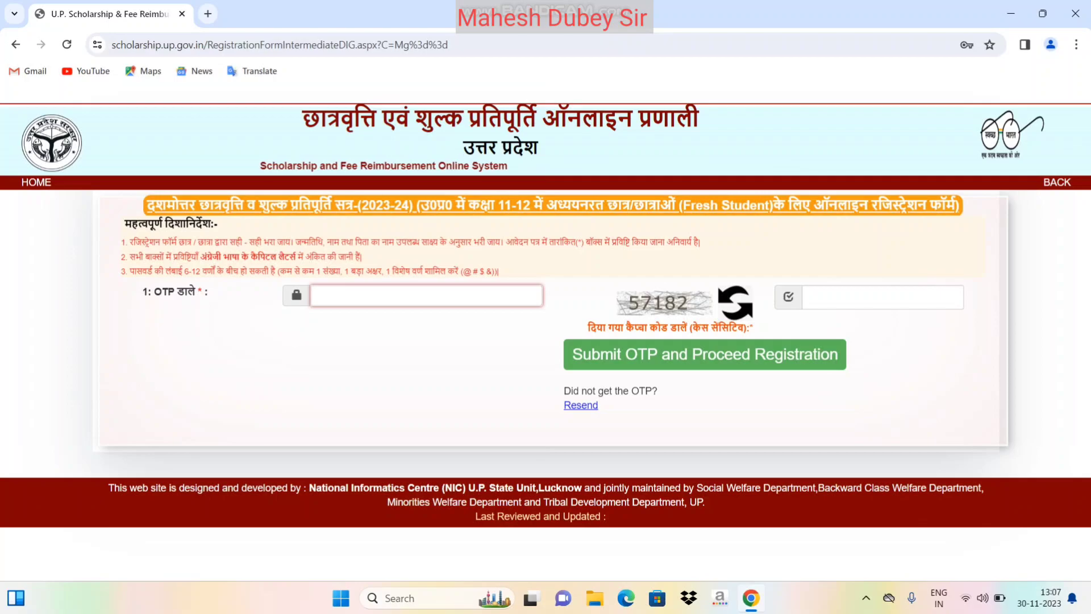
{"action": "type", "text": "1"}
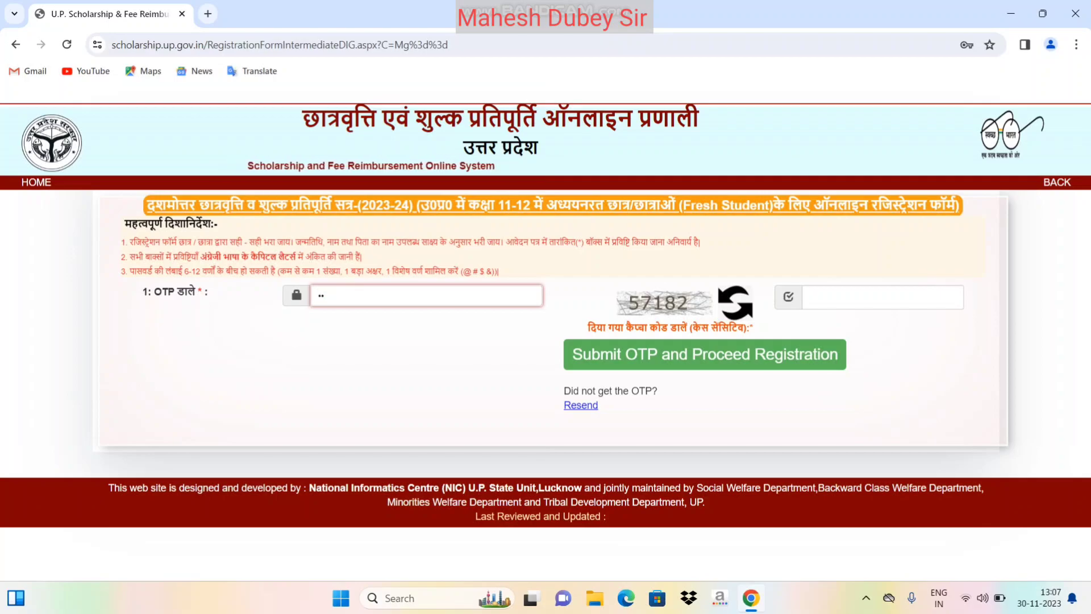
{"action": "type", "text": "••"}
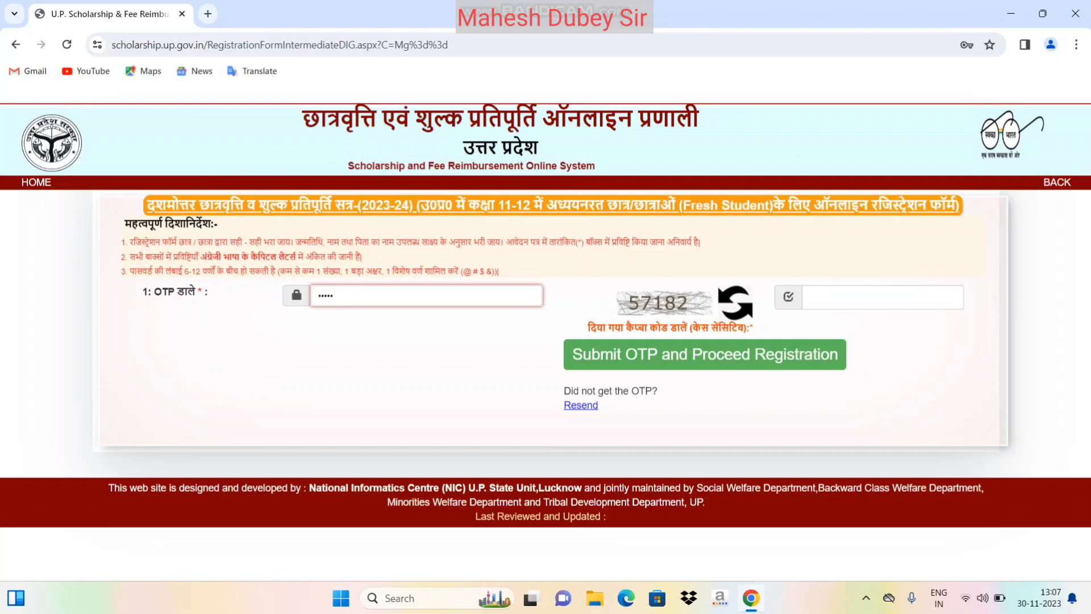
{"action": "left_click", "coordinate": [811, 297]}
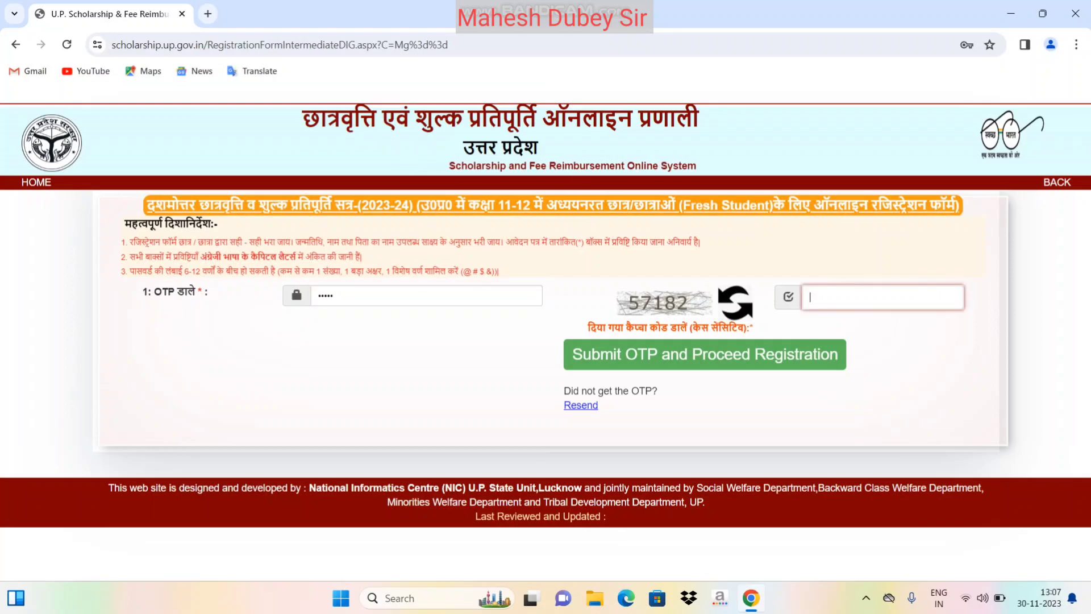
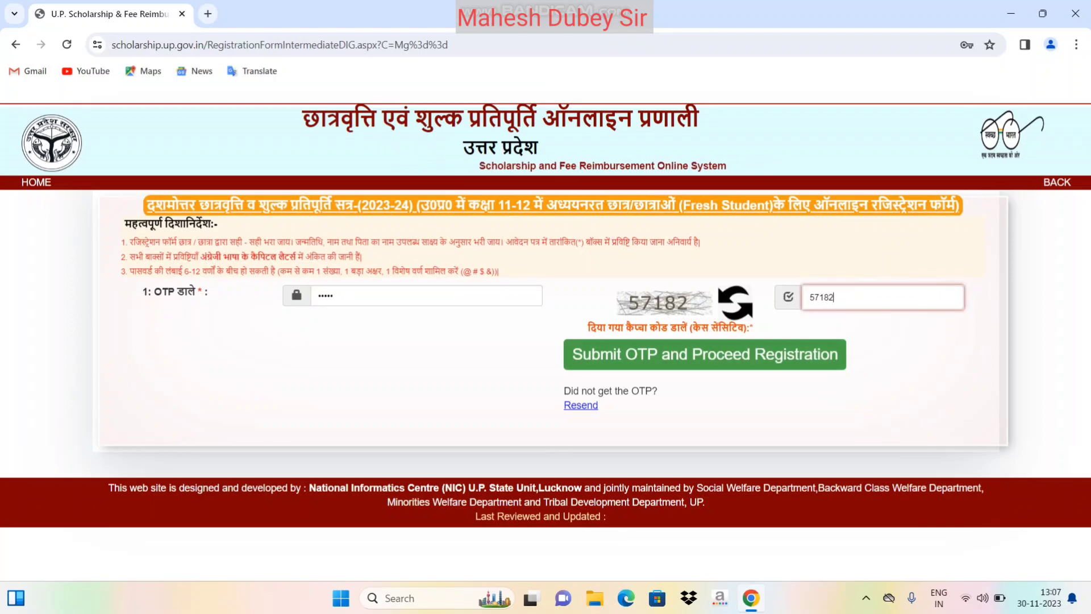
{"action": "left_click", "coordinate": [704, 354]}
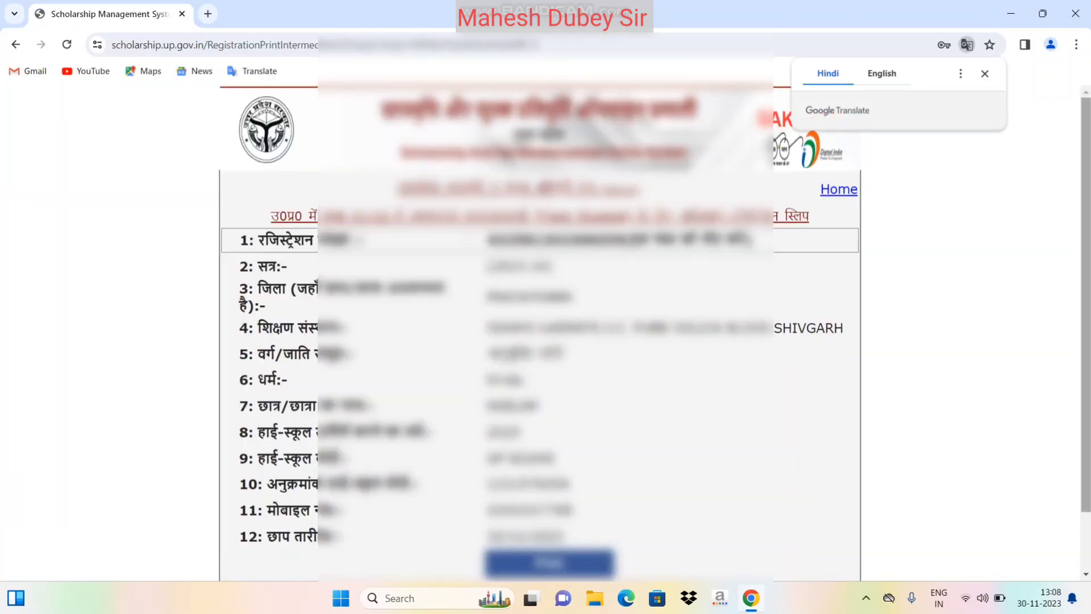
- Print the registration slip to PDF with Microsoft Print to PDF
{"action": "scroll", "coordinate": [546, 330], "scroll_direction": "down", "scroll_amount": 2}
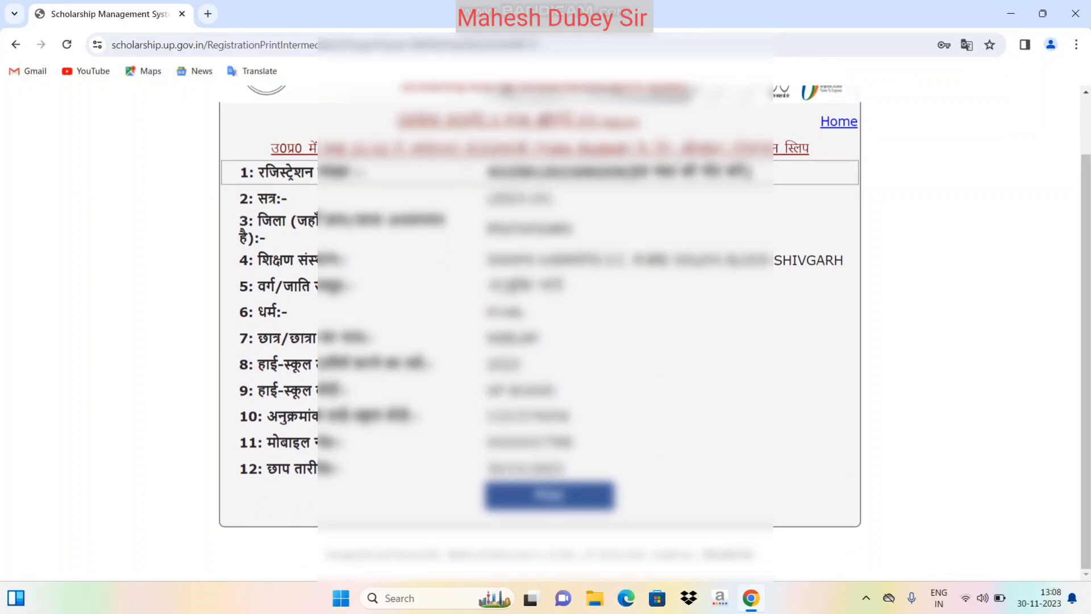
{"action": "left_click", "coordinate": [550, 495]}
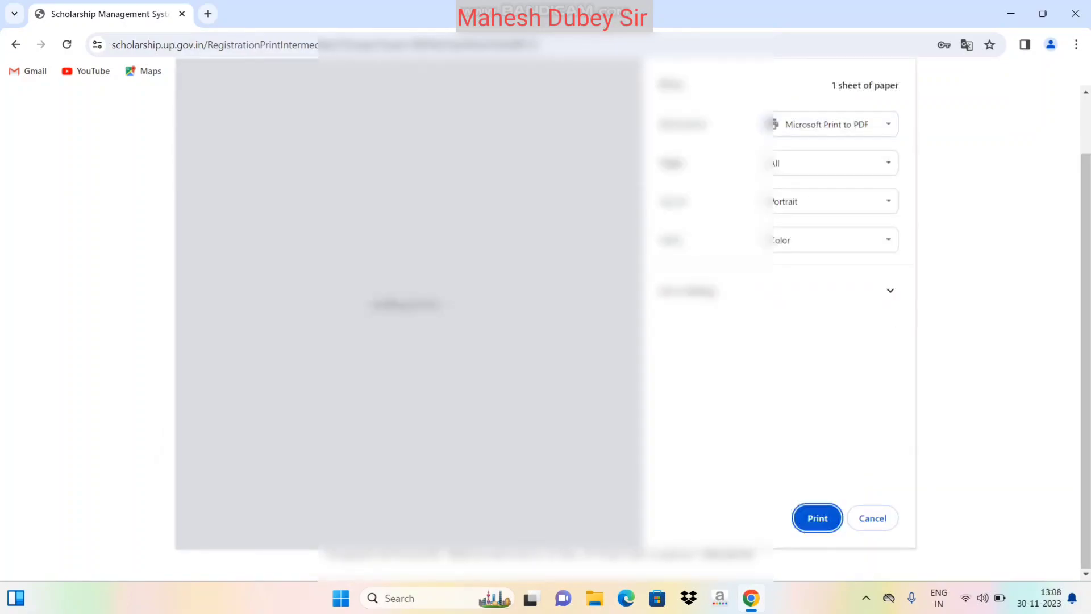
{"action": "left_click", "coordinate": [805, 513]}
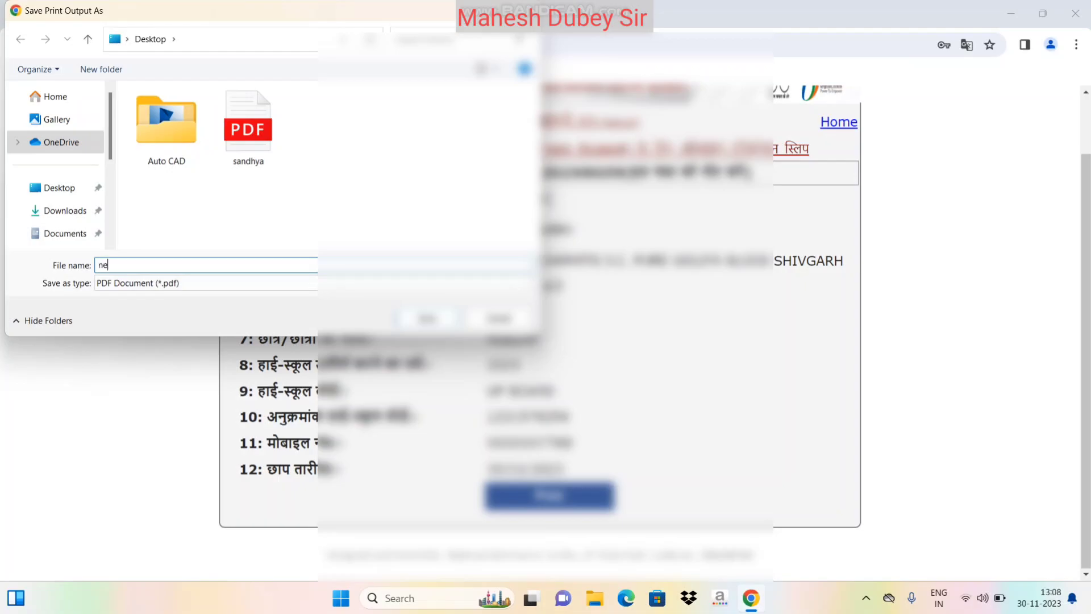
{"action": "key", "text": "Return"}
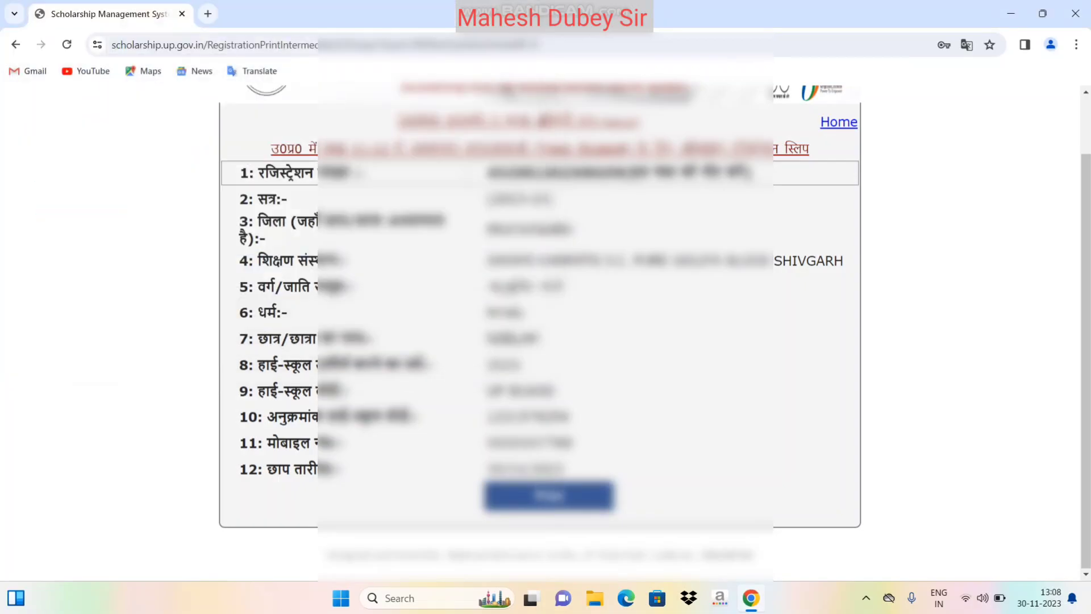
- Select the registration number on the slip and return to the portal home page
{"action": "double_click", "coordinate": [559, 172]}
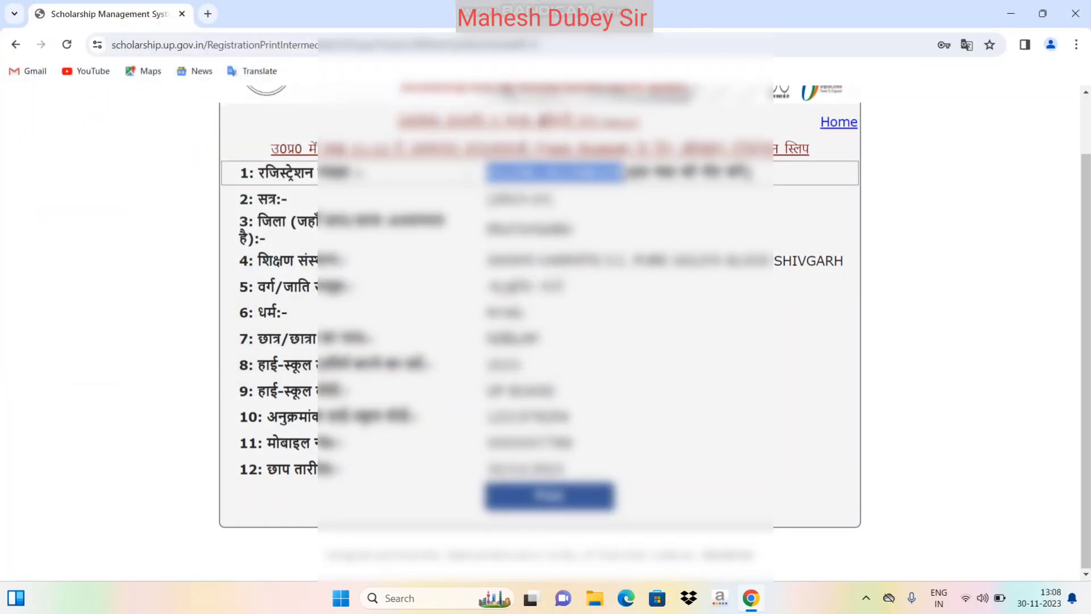
{"action": "left_click", "coordinate": [630, 173]}
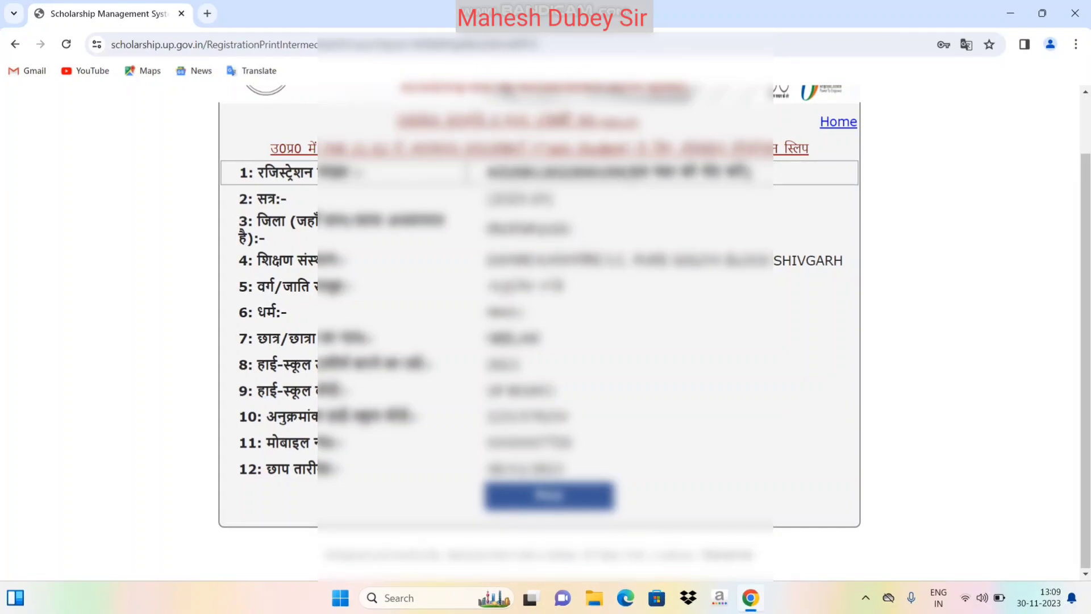
{"action": "double_click", "coordinate": [560, 173]}
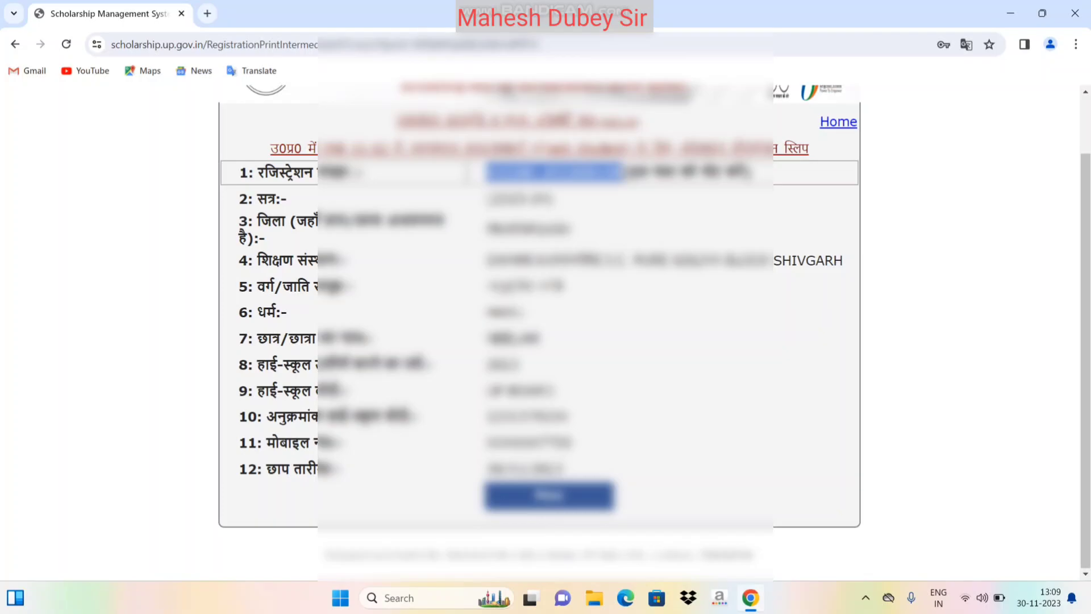
{"action": "left_click", "coordinate": [838, 122]}
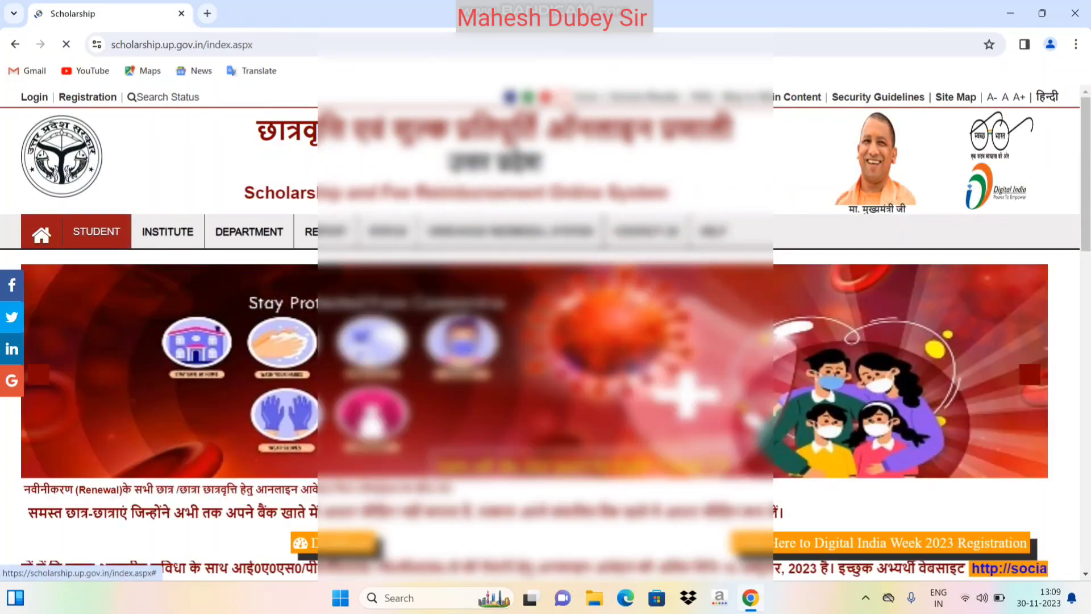
- Open the Postmatric Intermediate login form and paste the registration number
{"action": "mouse_move", "coordinate": [96, 232]}
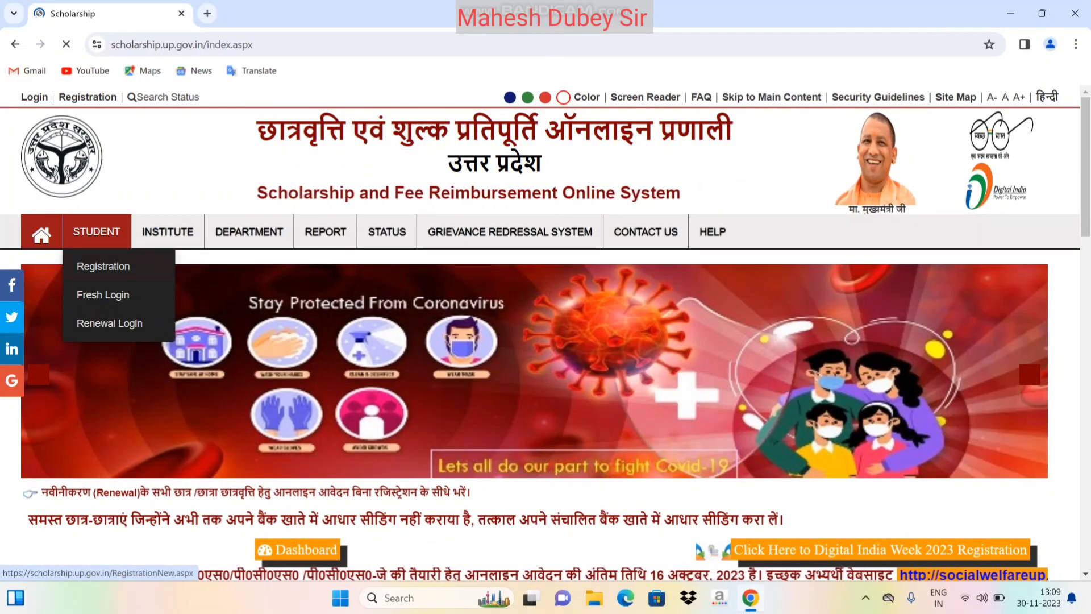
{"action": "mouse_move", "coordinate": [103, 294]}
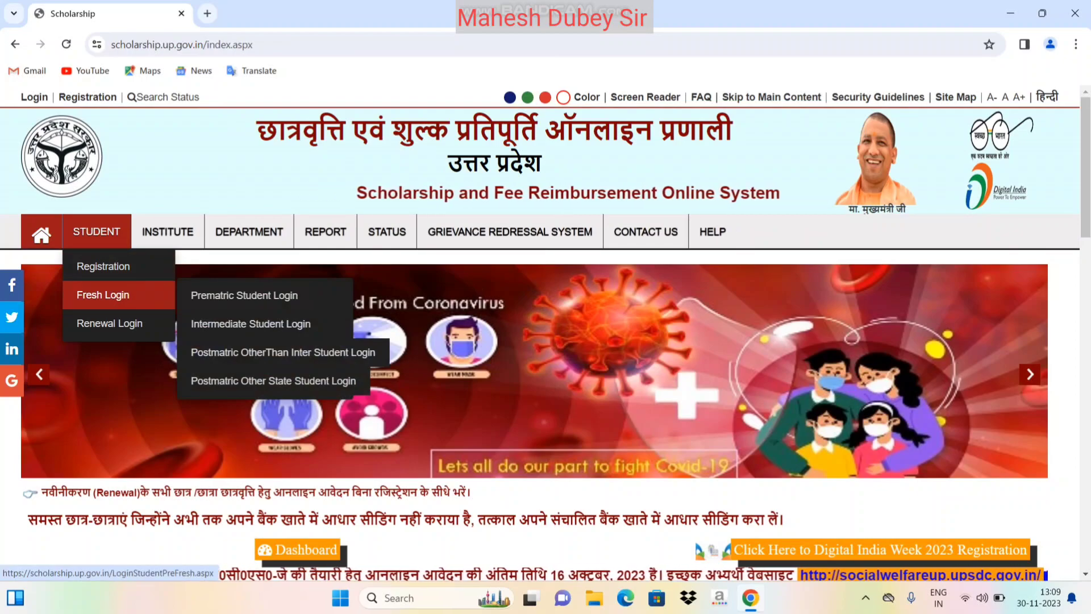
{"action": "left_click", "coordinate": [251, 323]}
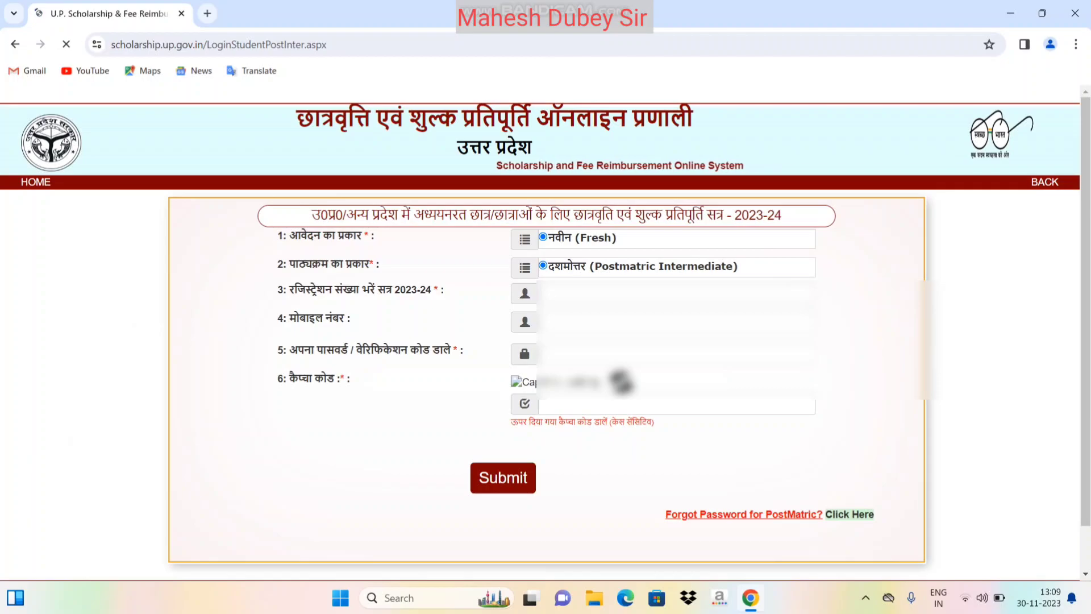
{"action": "key", "text": "ctrl+v"}
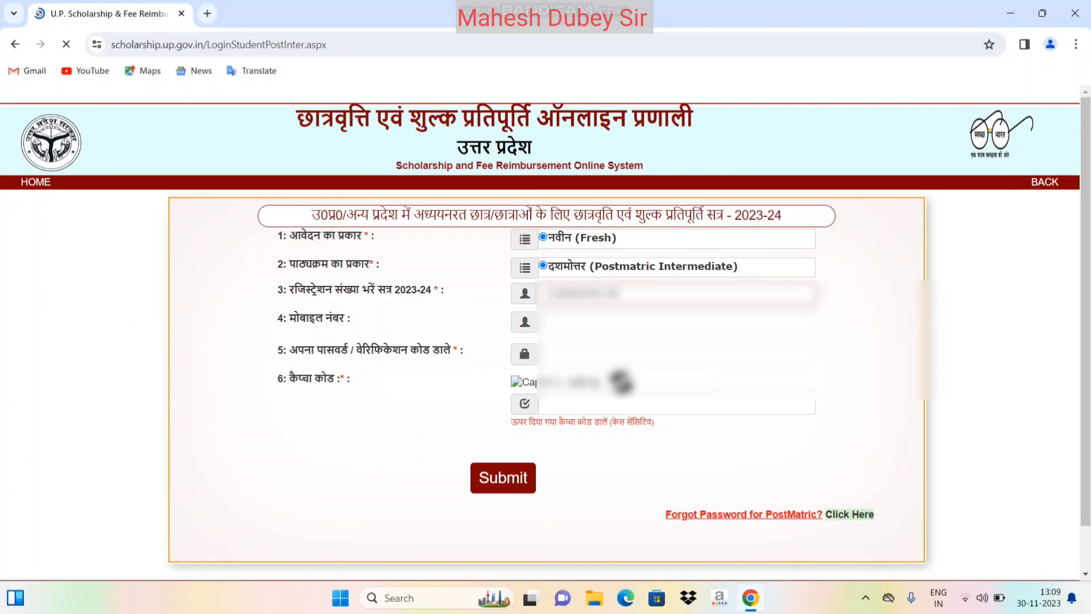
- Fill in the mobile number, account password and captcha, and log in
{"action": "left_click", "coordinate": [677, 322]}
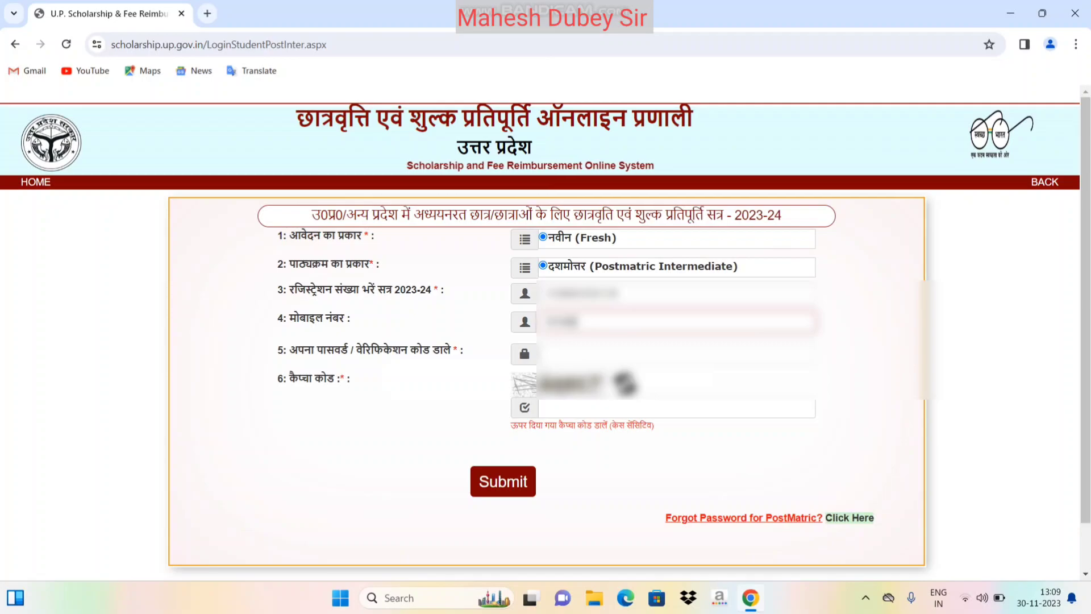
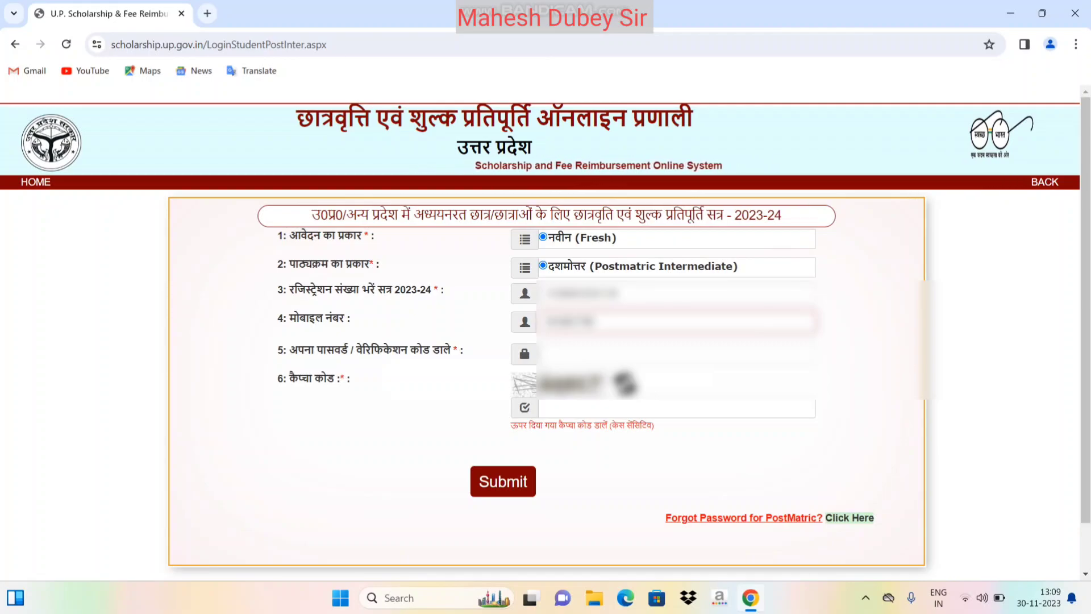
{"action": "left_click", "coordinate": [676, 355]}
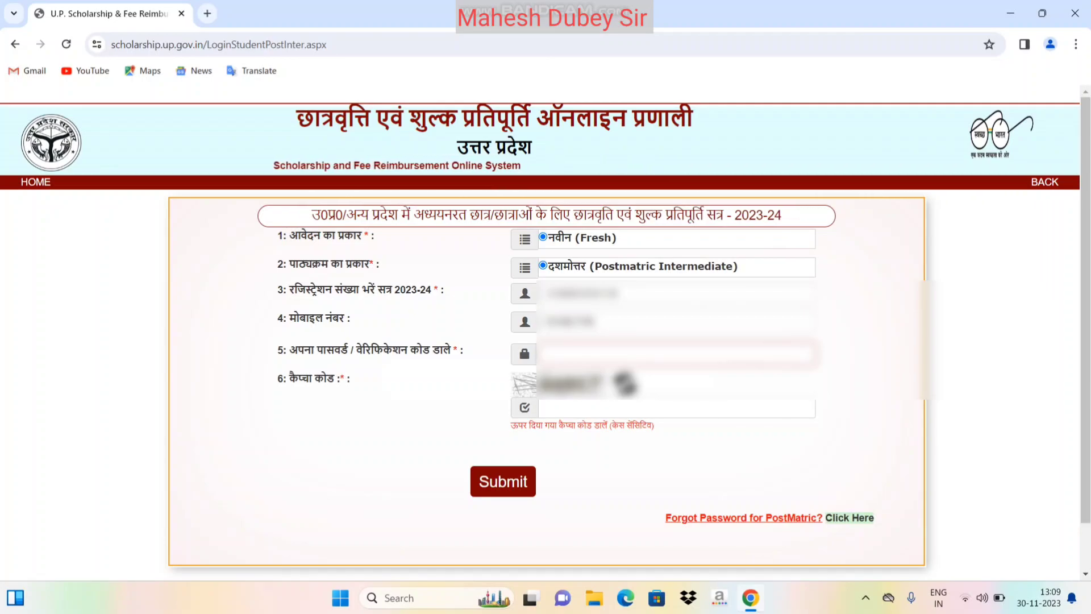
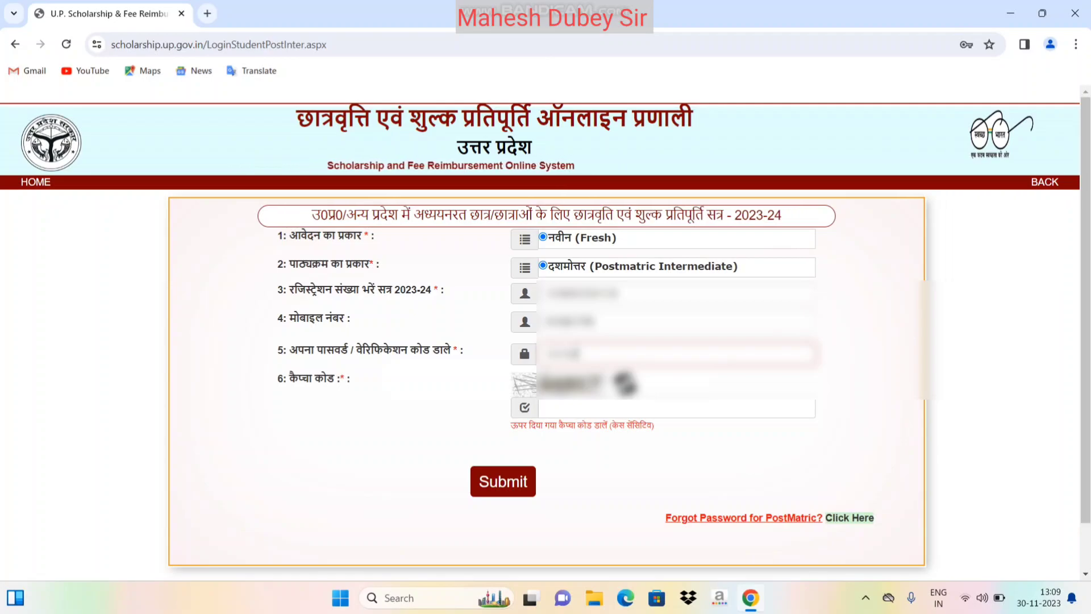
{"action": "left_click", "coordinate": [677, 408]}
{"action": "type", "text": "44917"}
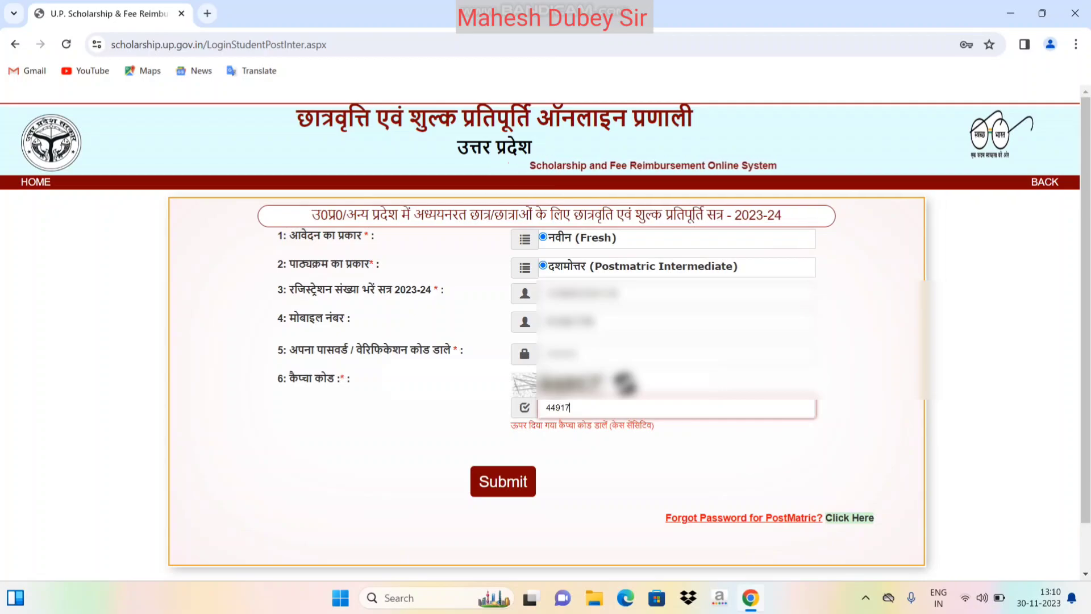
{"action": "left_click", "coordinate": [503, 481]}
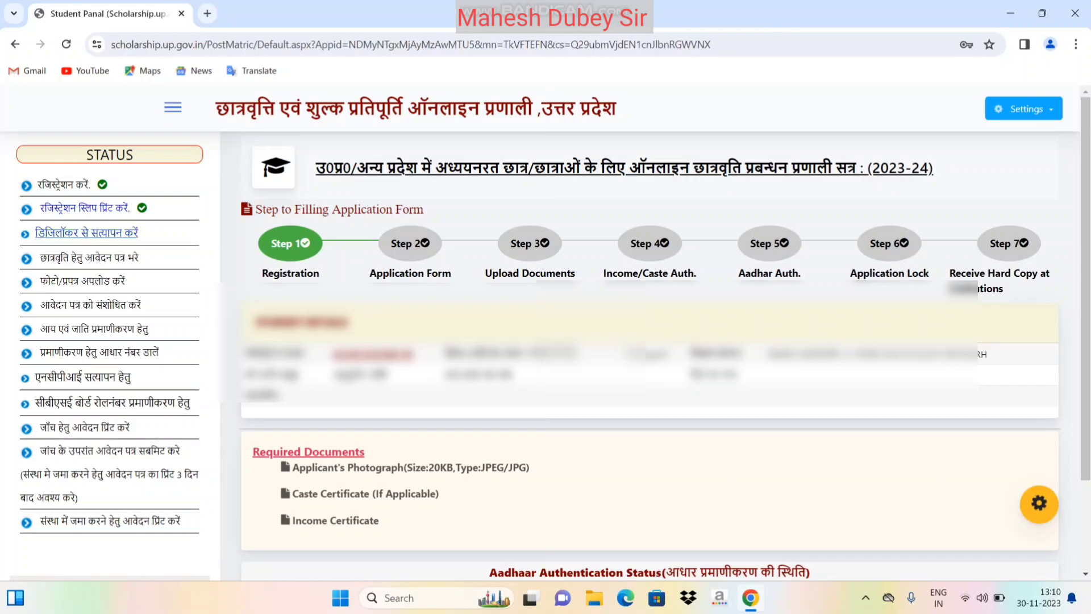
- Choose 'डिजिलॉकर से सत्यापन करें' and start DigiLocker verification for the application
{"action": "left_click", "coordinate": [87, 233]}
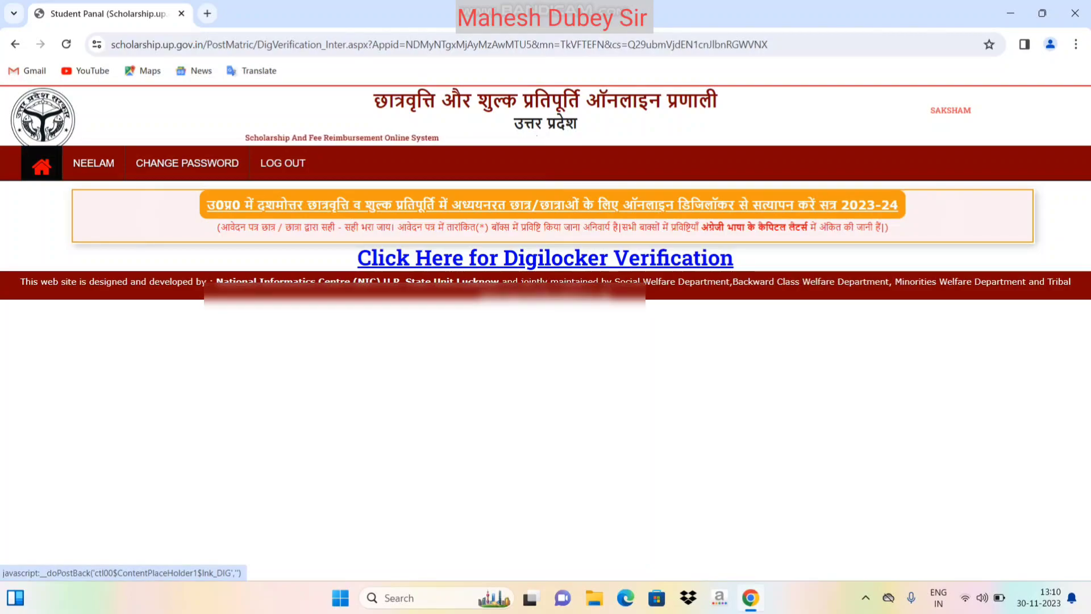
{"action": "left_click", "coordinate": [545, 258]}
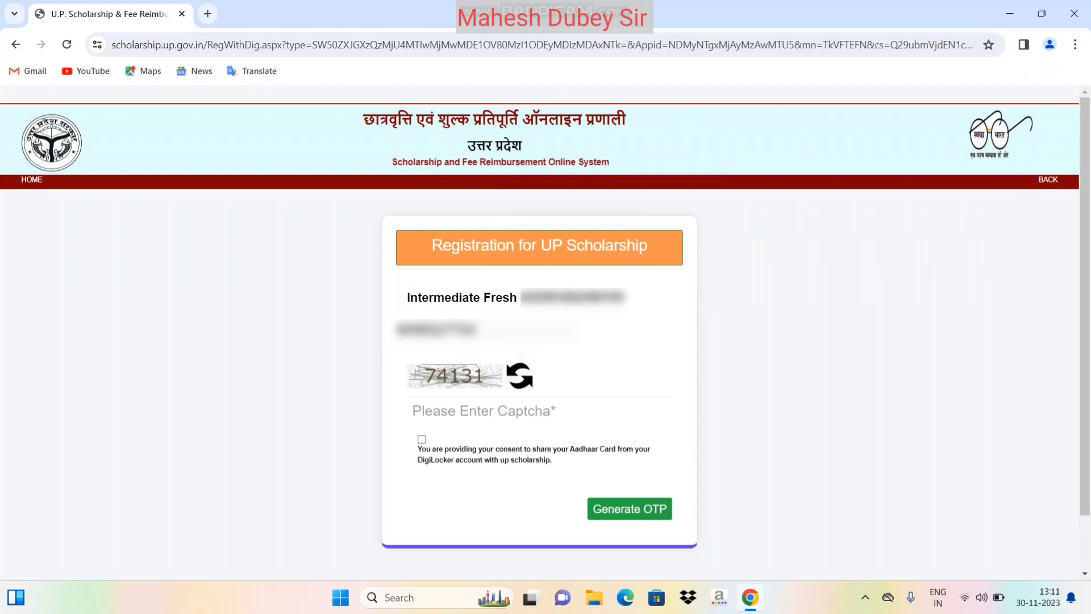
- Enter the captcha, consent to Aadhaar sharing, and request the registration OTP
{"action": "left_click", "coordinate": [539, 411]}
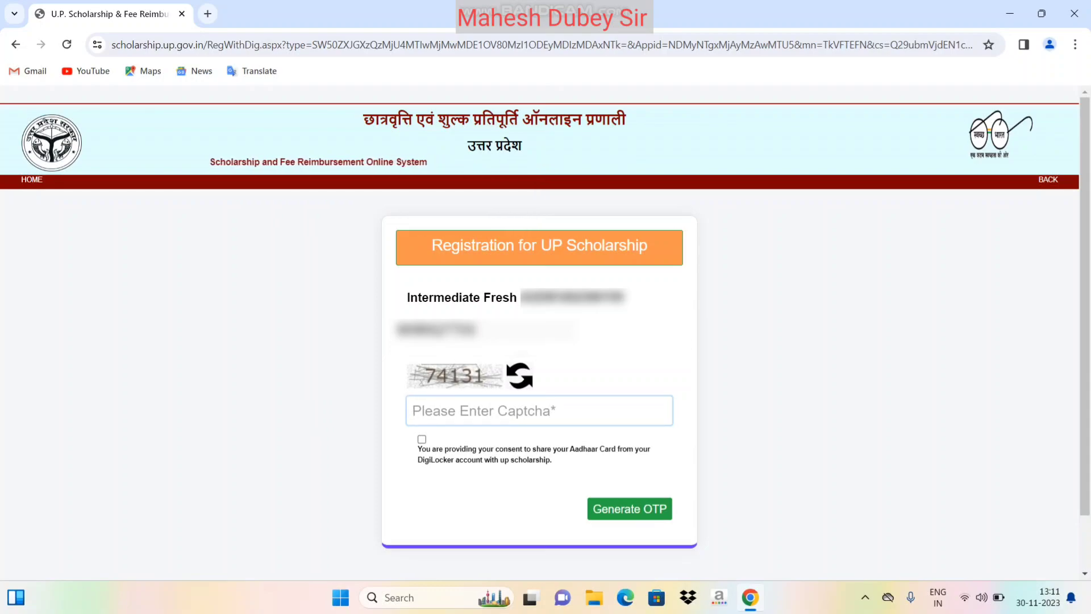
{"action": "type", "text": "74131"}
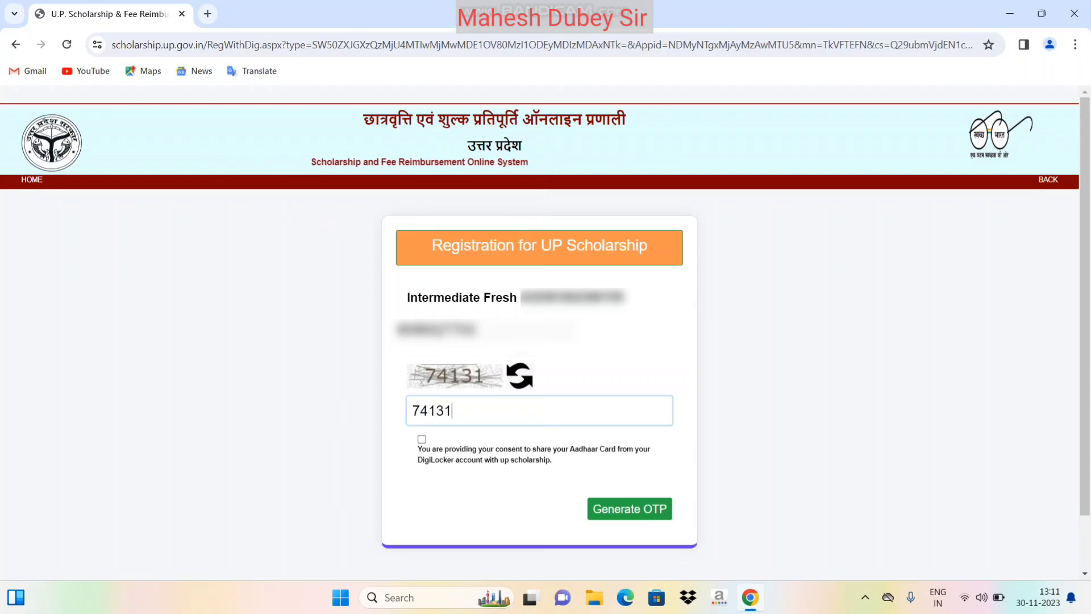
{"action": "left_click", "coordinate": [422, 439]}
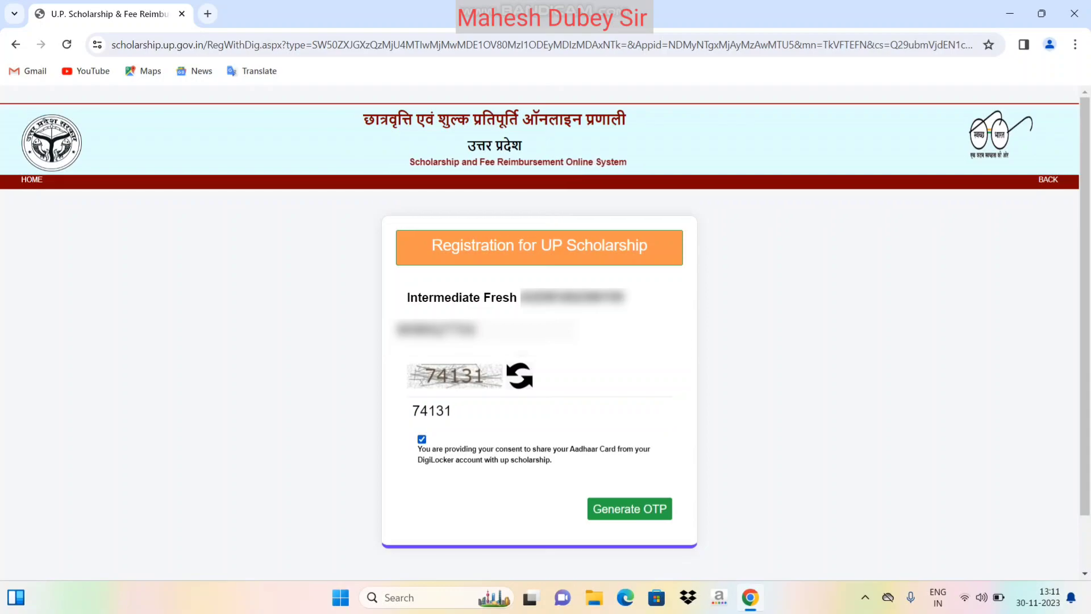
{"action": "left_click", "coordinate": [630, 508]}
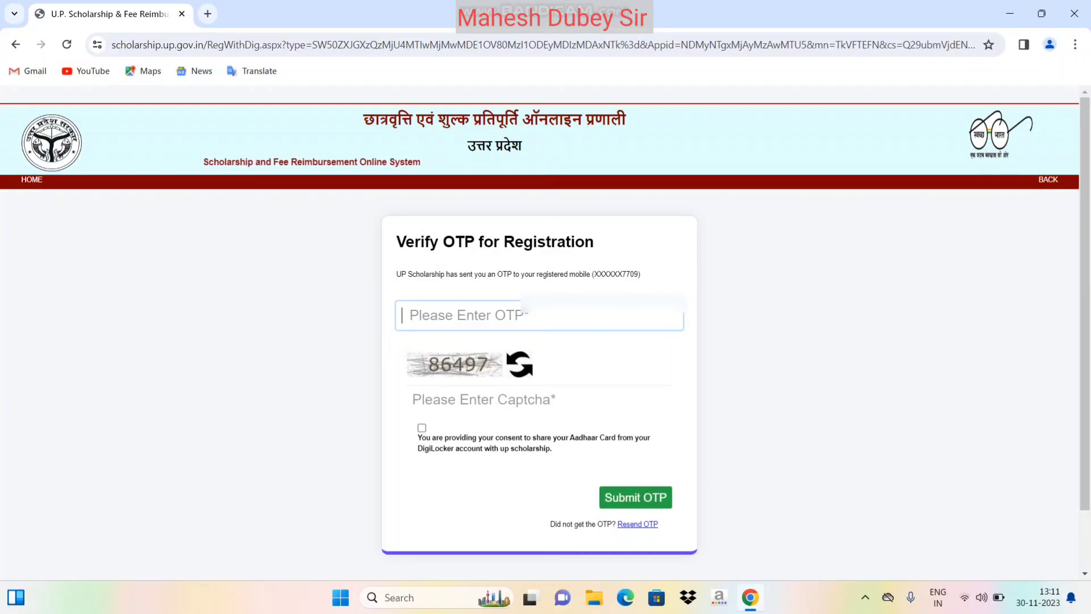
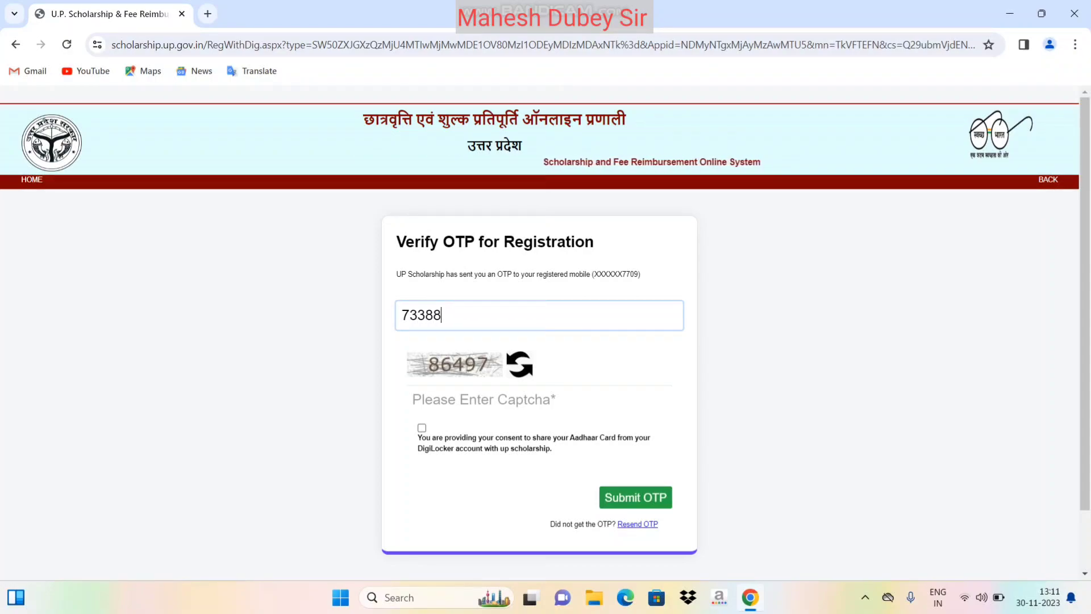
- Submit the received OTP with a new captcha and Aadhaar consent, accepting the DigiLocker redirect
{"action": "left_click", "coordinate": [483, 399]}
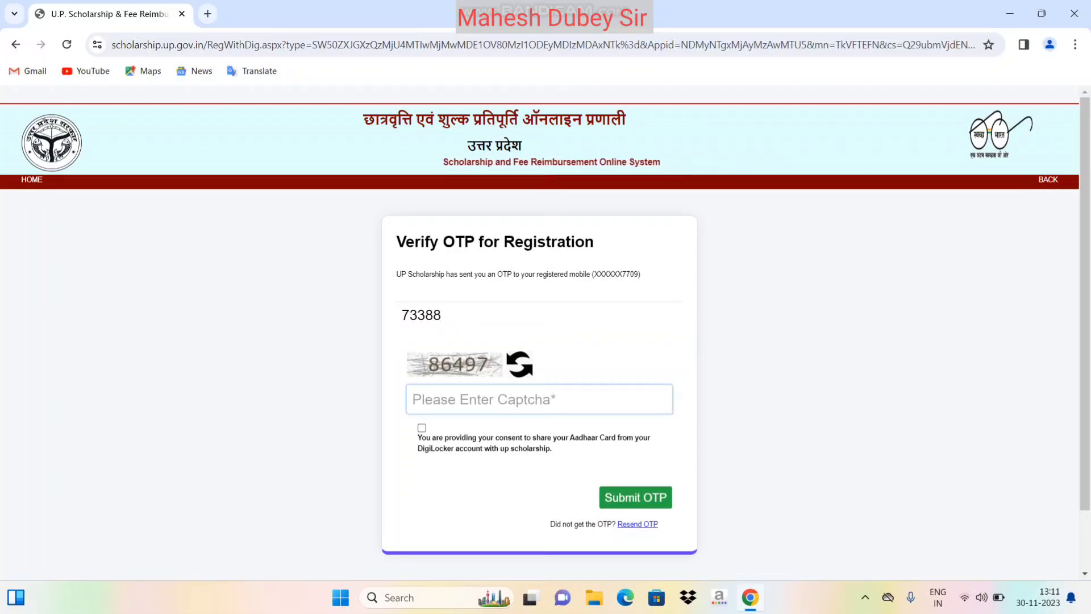
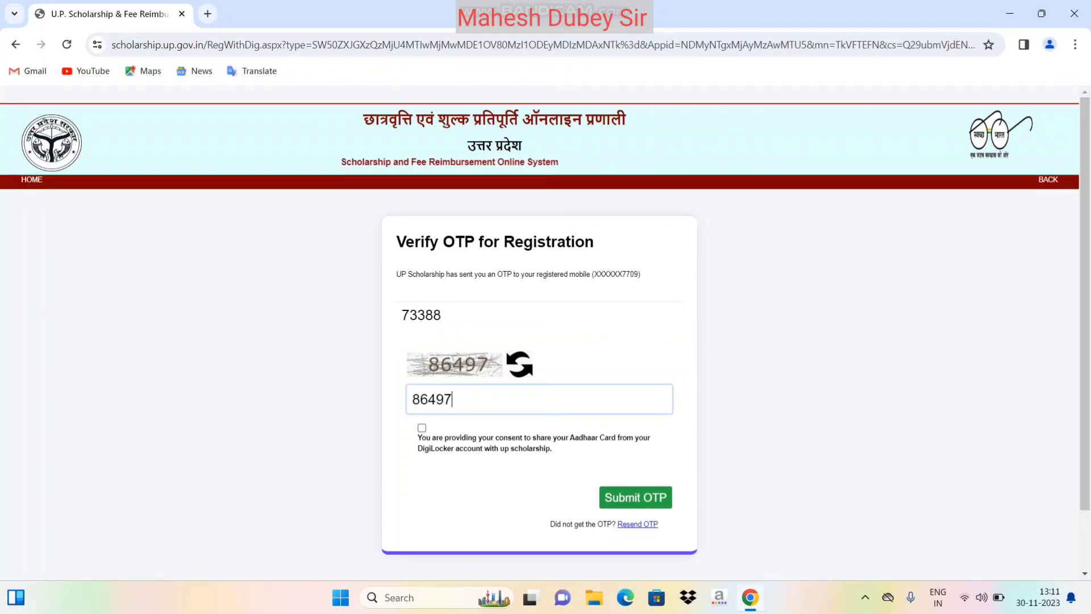
{"action": "key", "text": "Tab"}
{"action": "key", "text": "Tab"}
{"action": "key", "text": "Return"}
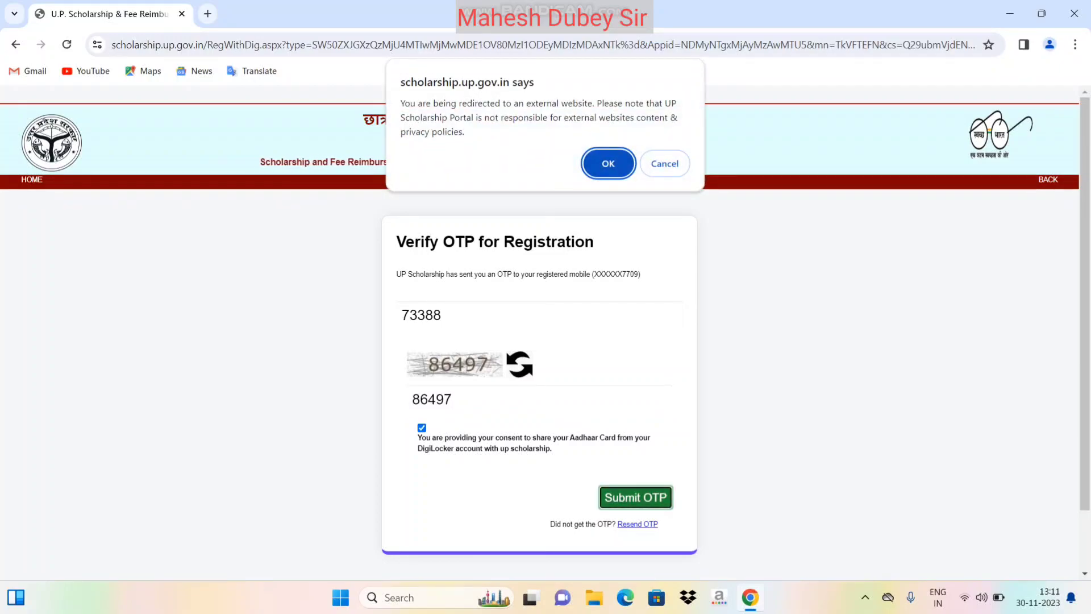
{"action": "key", "text": "Return"}
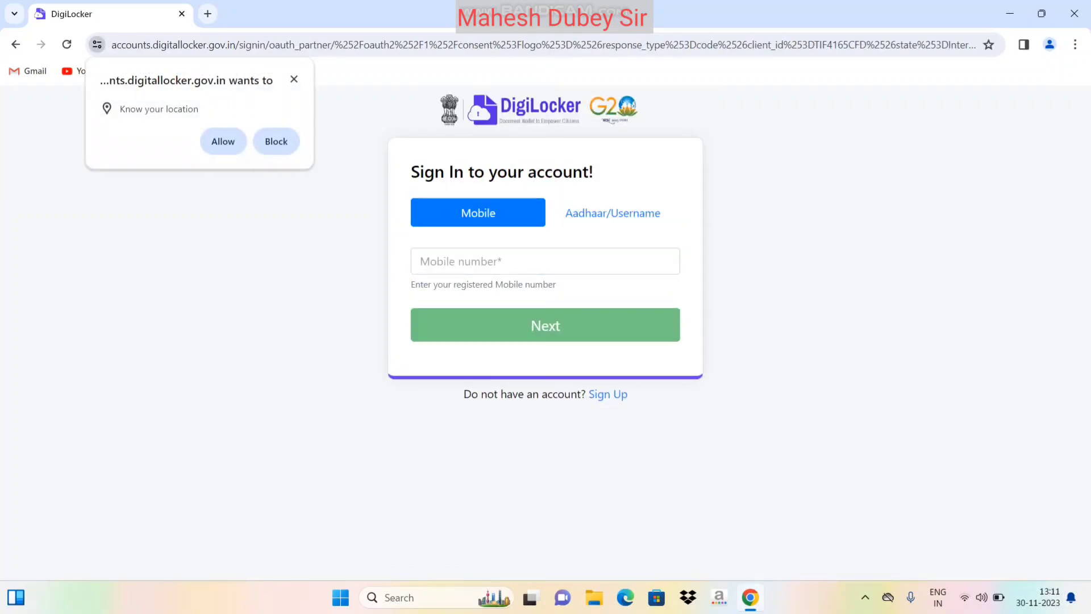
- Allow location access, switch to DigiLocker sign-up, and enter the Aadhaar number, fixing mistyped digits
{"action": "left_click", "coordinate": [223, 141]}
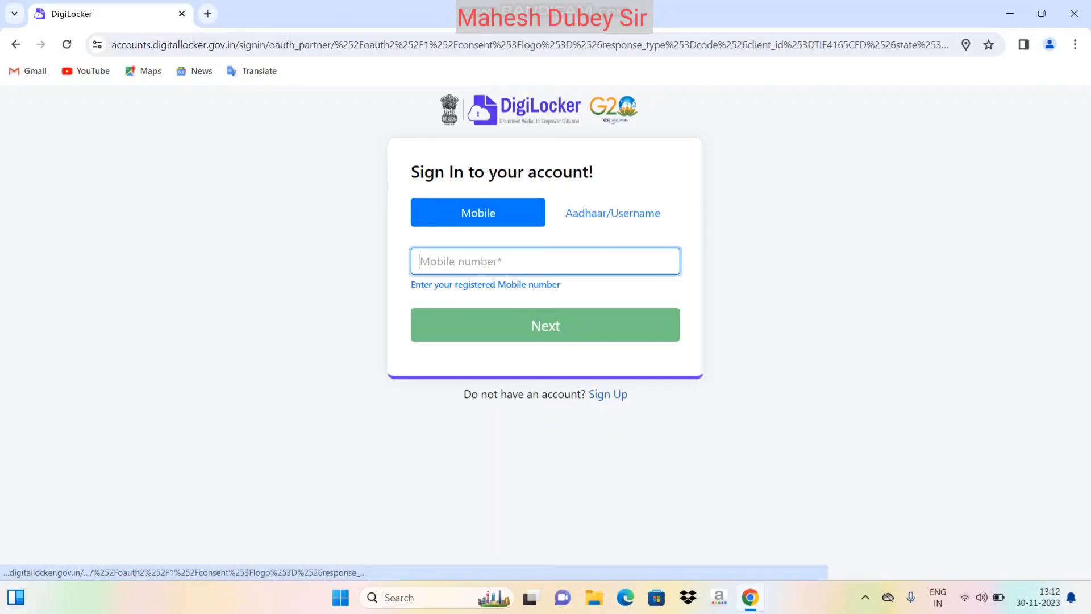
{"action": "left_click", "coordinate": [608, 394]}
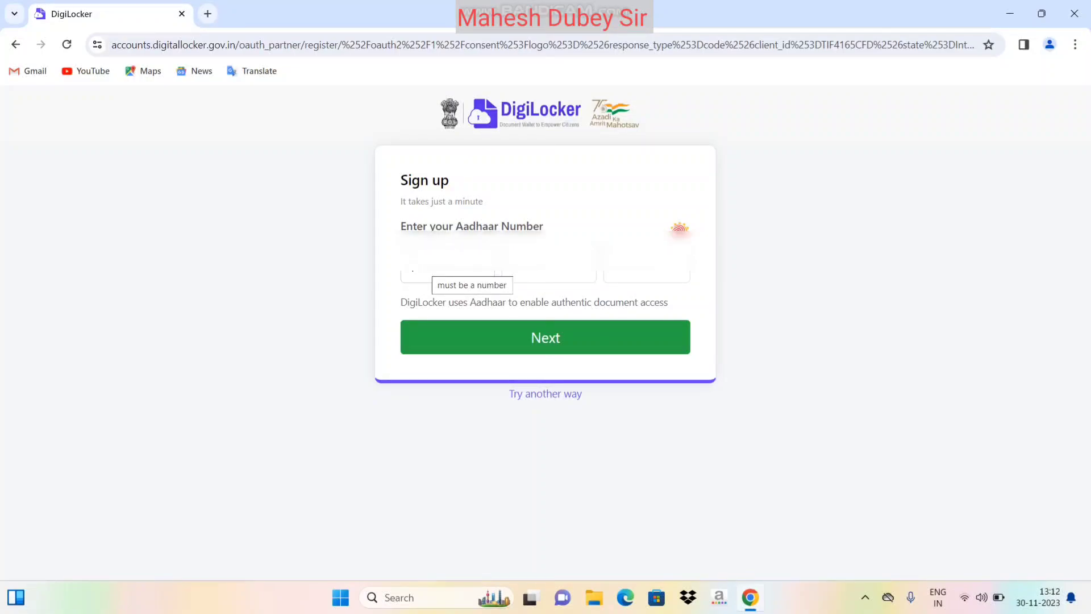
{"action": "type", "text": "***"}
{"action": "key", "text": "BackSpace"}
{"action": "type", "text": "*****"}
{"action": "key", "text": "BackSpace"}
{"action": "type", "text": "****"}
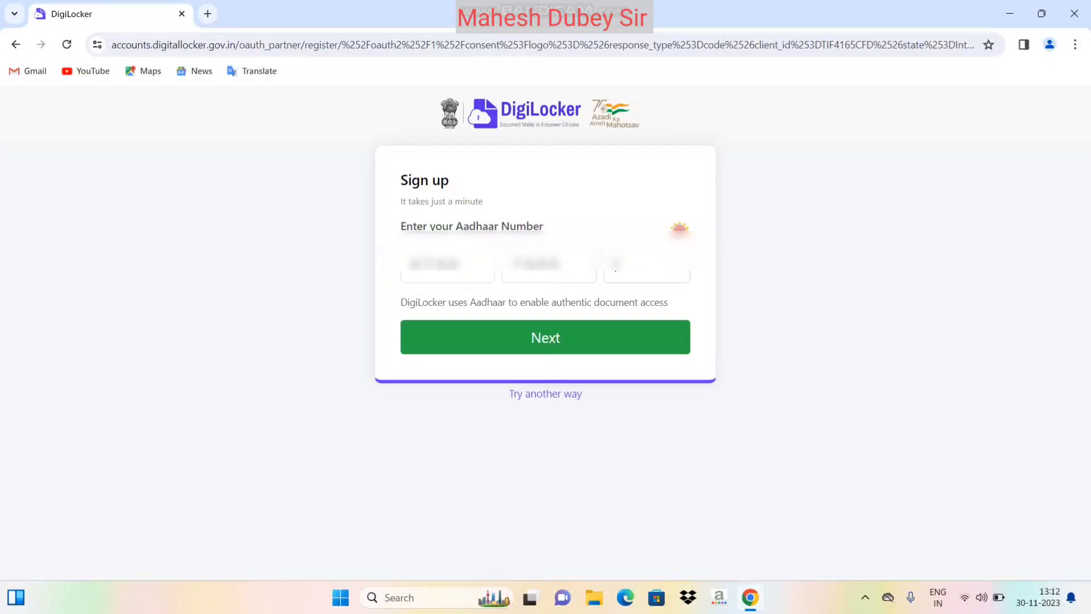
{"action": "key", "text": "BackSpace"}
{"action": "type", "text": "****"}
- Continue past Aadhaar entry, choose mobile-number sign-up, and enter the full name in capitals
{"action": "left_click", "coordinate": [546, 338]}
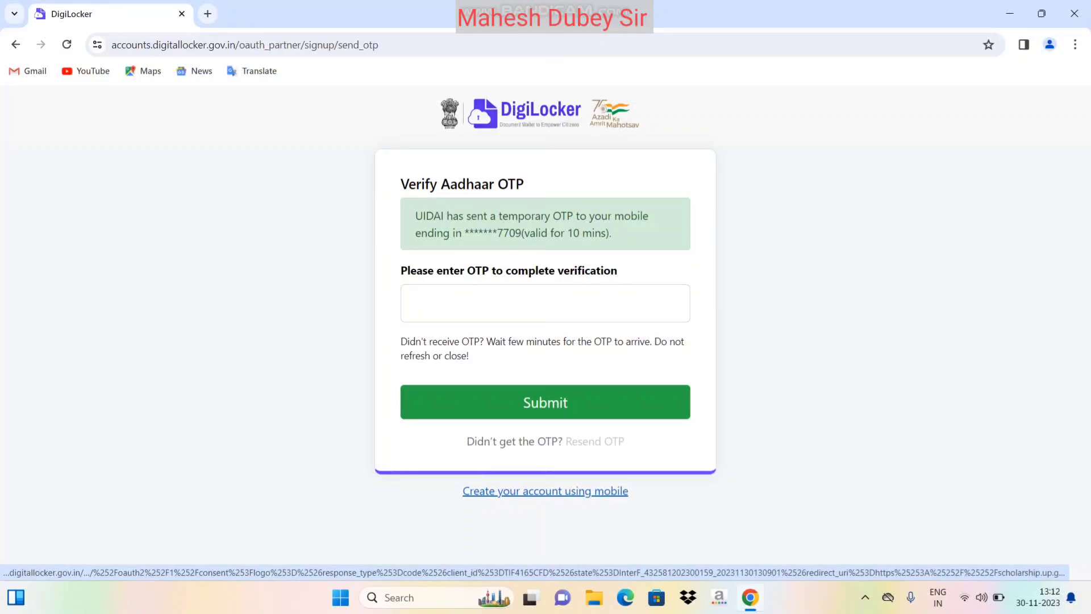
{"action": "left_click", "coordinate": [545, 491]}
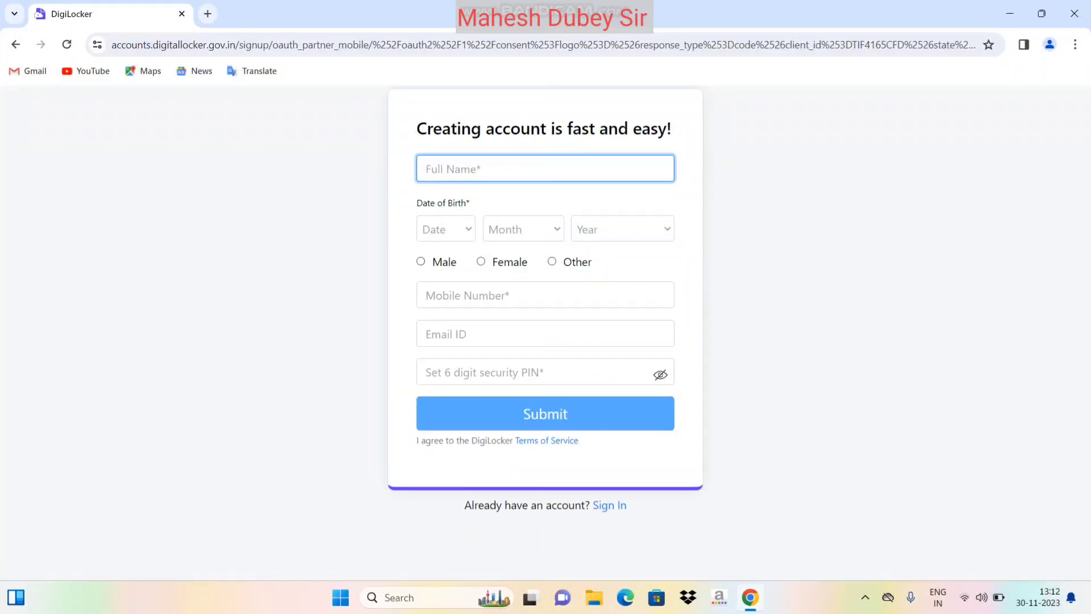
{"action": "key", "text": "Caps_Lock"}
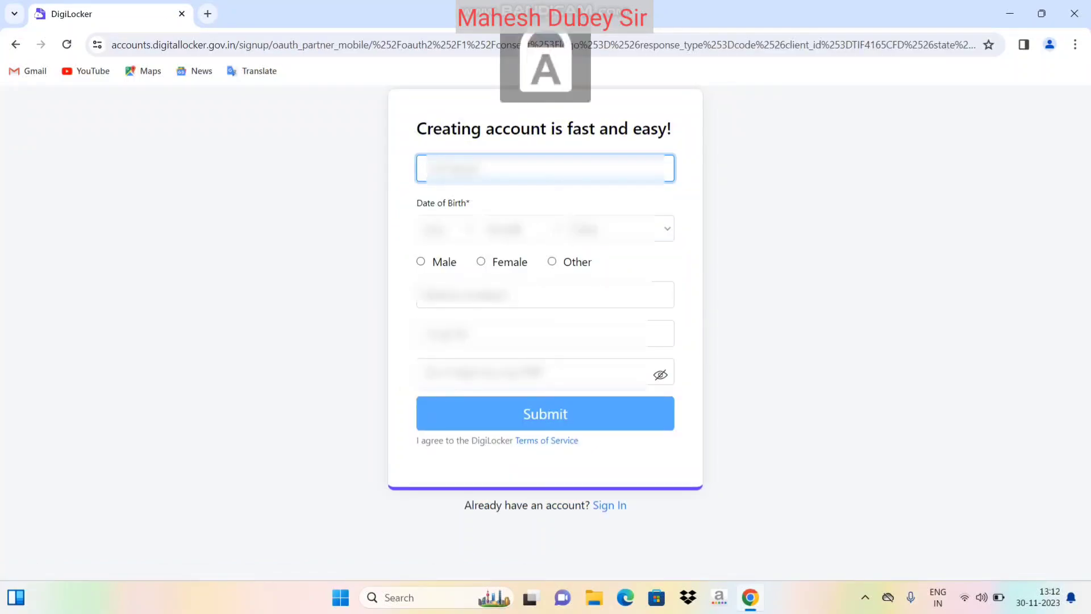
{"action": "type", "text": "AManSH"}
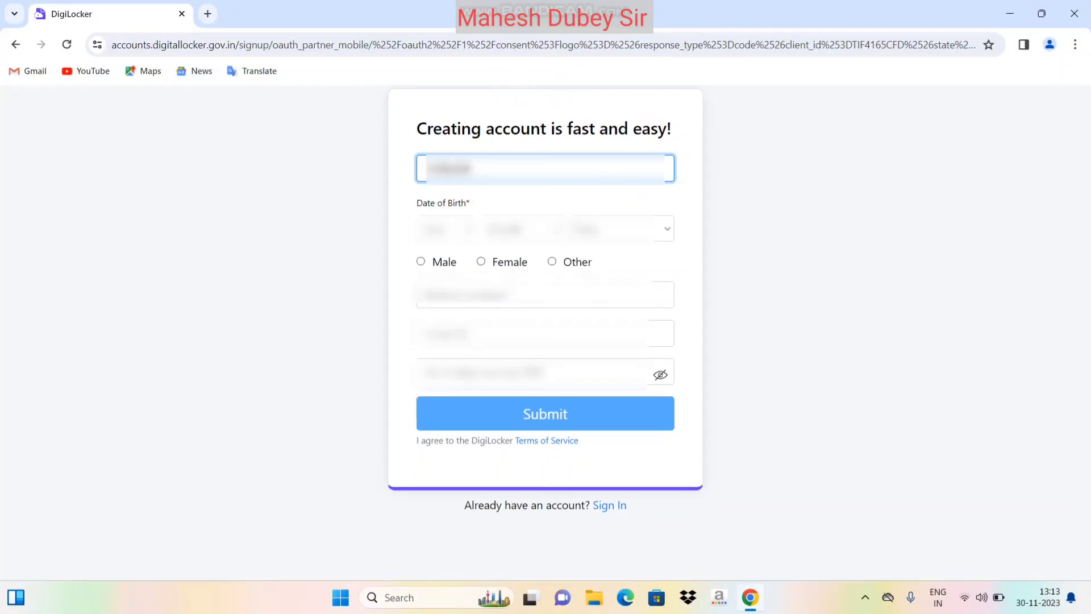
- Set the date of birth to 29 April with the birth year, and gender Female
{"action": "left_click", "coordinate": [443, 229]}
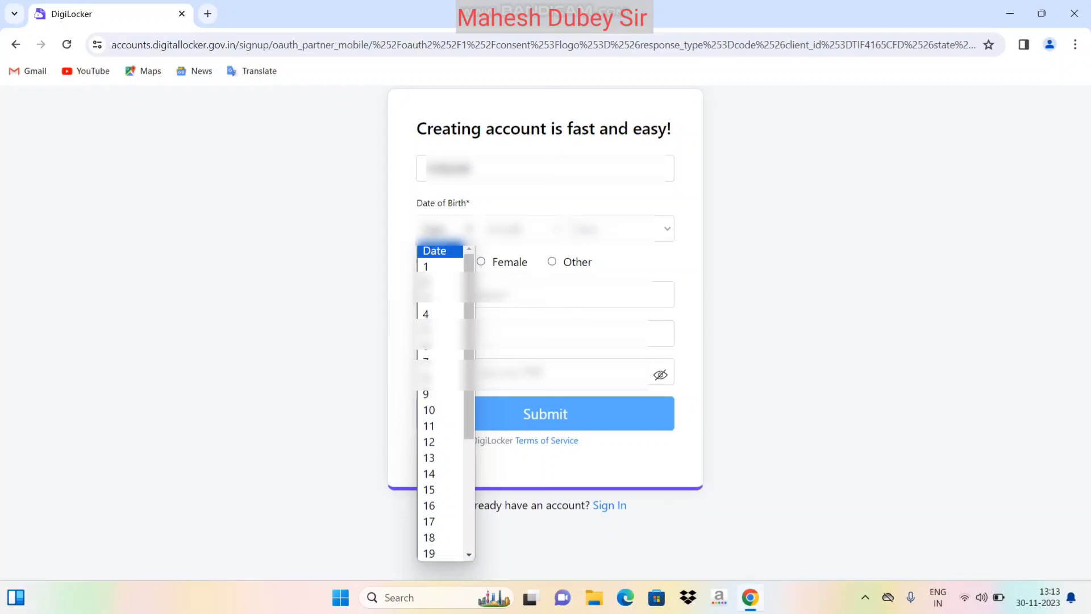
{"action": "type", "text": "29"}
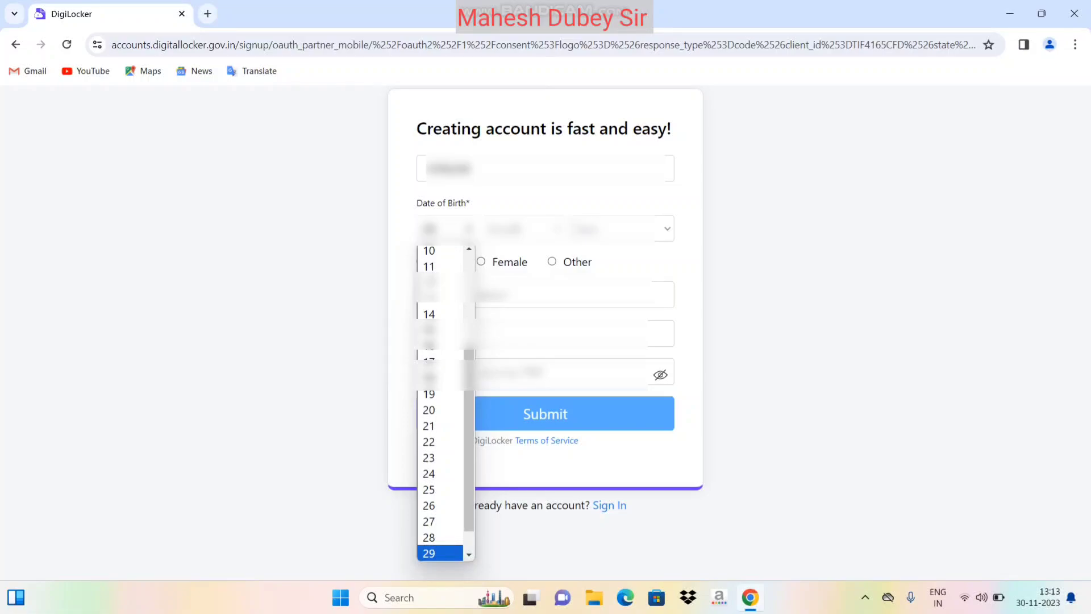
{"action": "left_click", "coordinate": [523, 229]}
{"action": "type", "text": "a"}
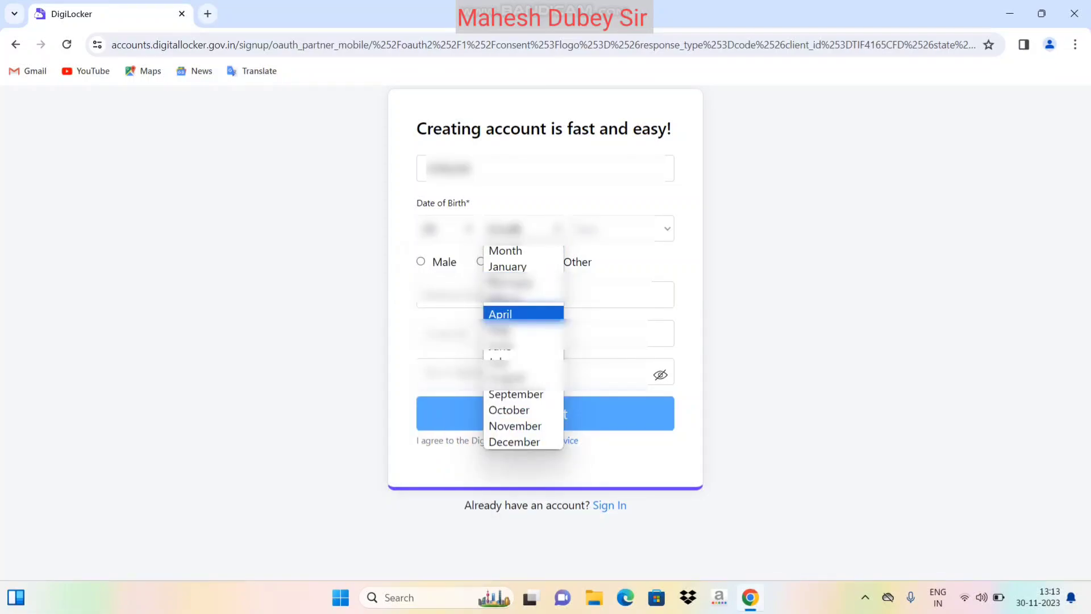
{"action": "key", "text": "Return"}
{"action": "left_click", "coordinate": [622, 229]}
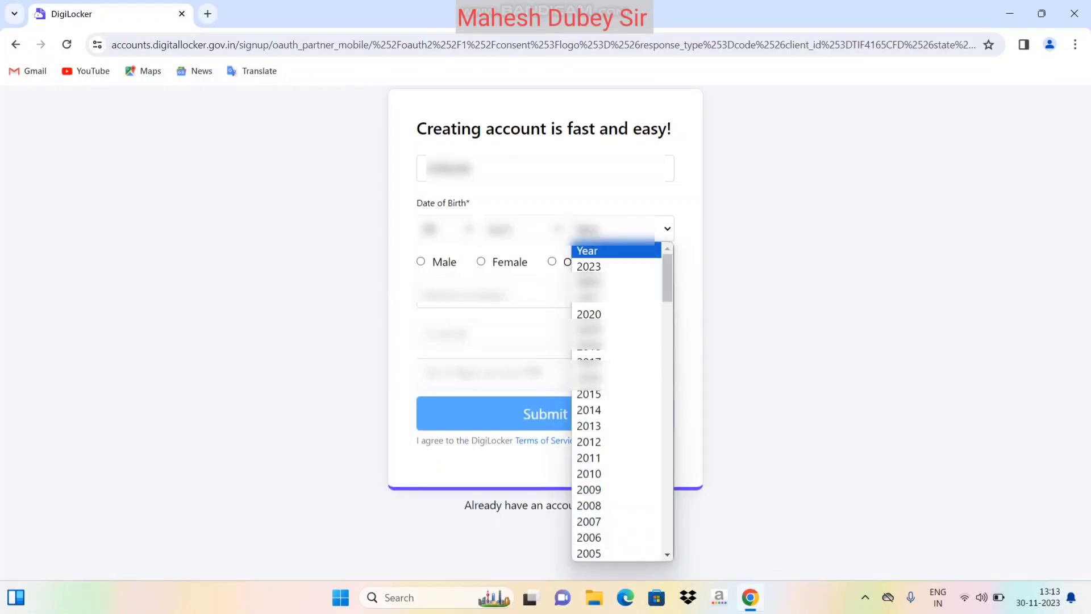
{"action": "type", "text": "2008"}
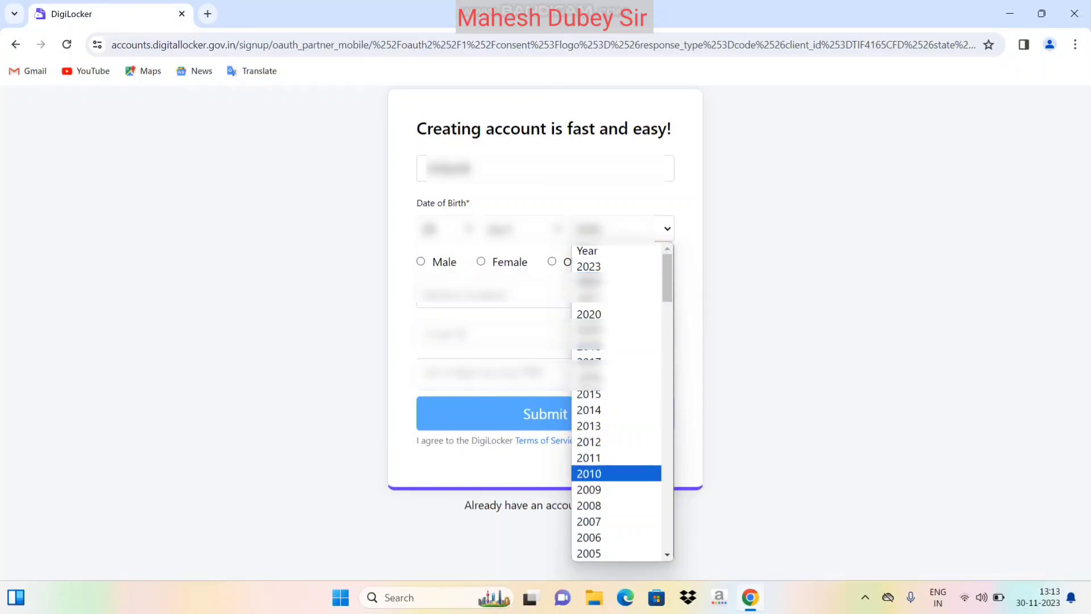
{"action": "key", "text": "Return"}
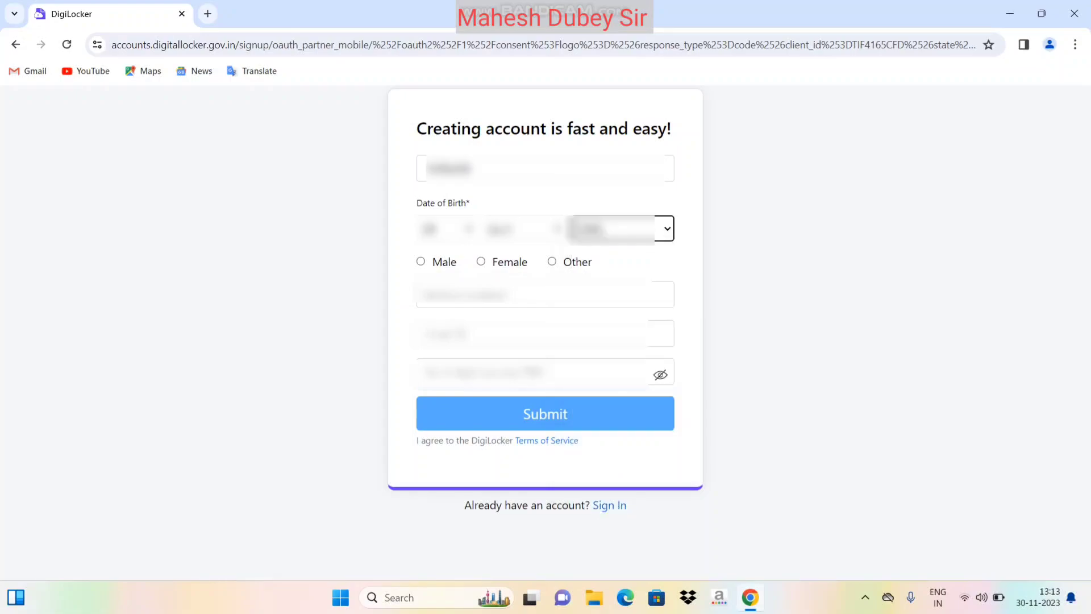
{"action": "left_click", "coordinate": [481, 262]}
- Fill in the mobile number, e-mail address and 6-digit security PIN
{"action": "left_click", "coordinate": [534, 295]}
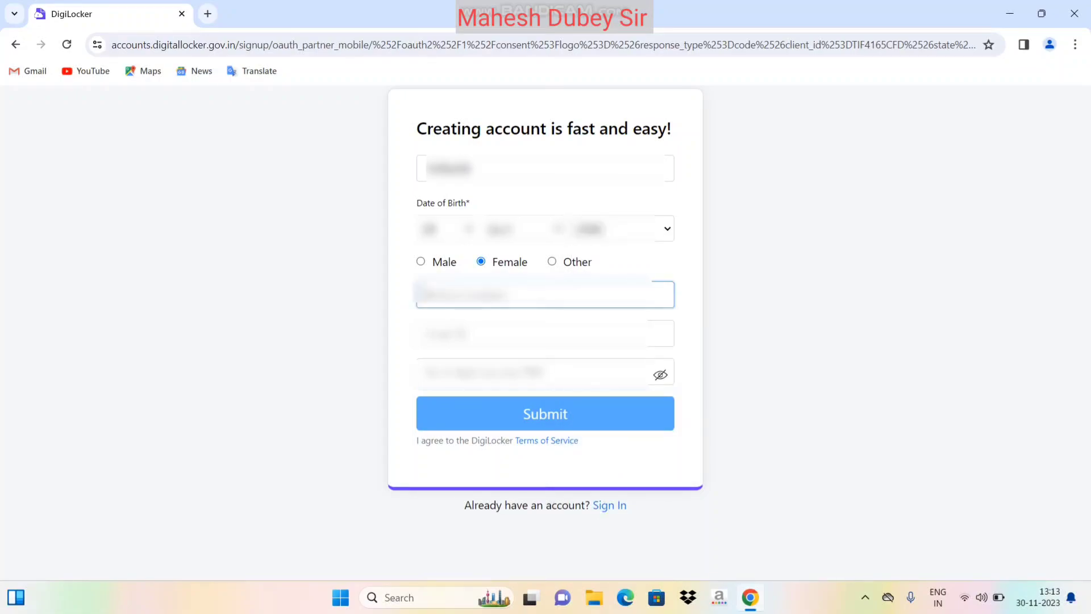
{"action": "type", "text": "****"}
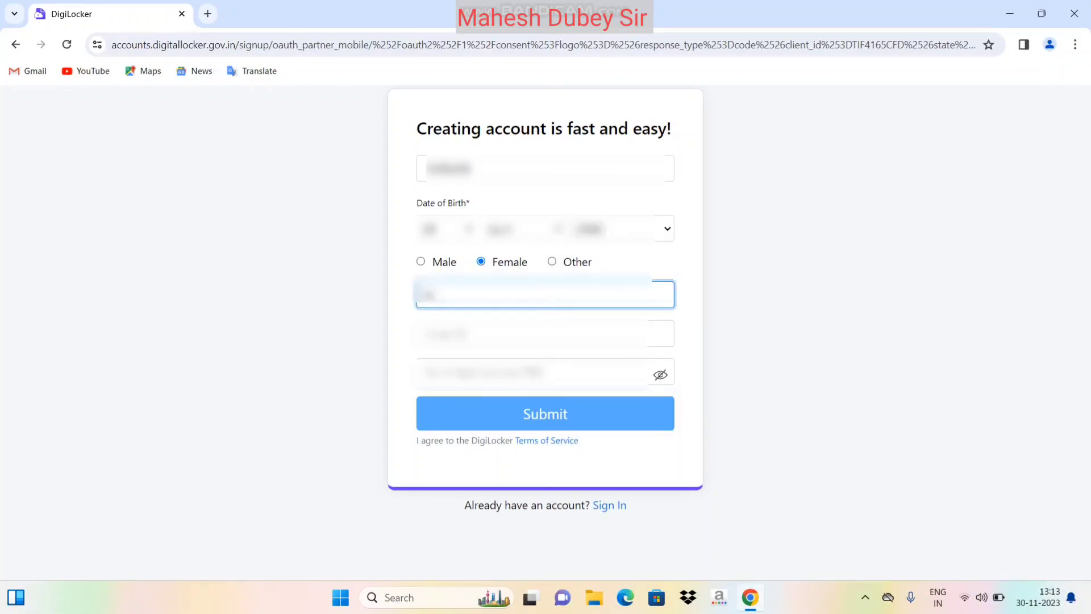
{"action": "type", "text": "********"}
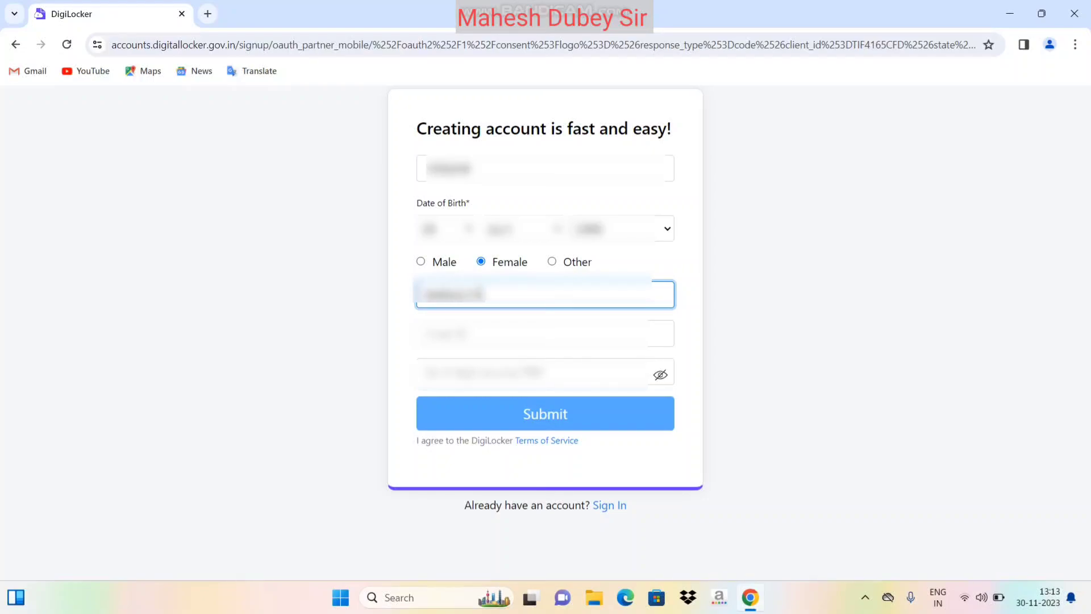
{"action": "left_click", "coordinate": [528, 334]}
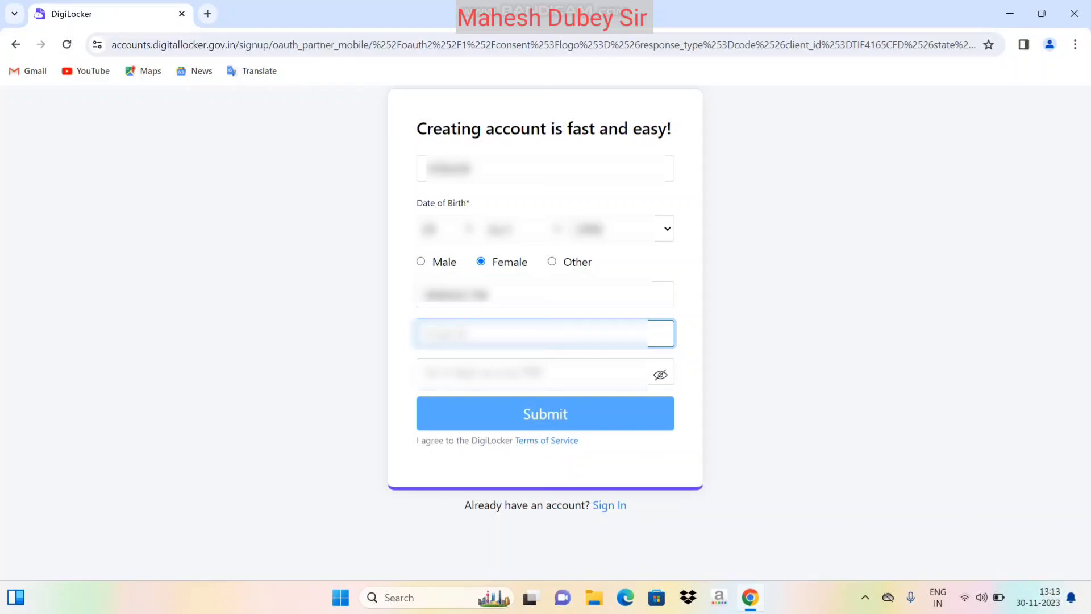
{"action": "type", "text": "s"}
{"action": "key", "text": "BackSpace"}
{"action": "key", "text": "Caps_Lock"}
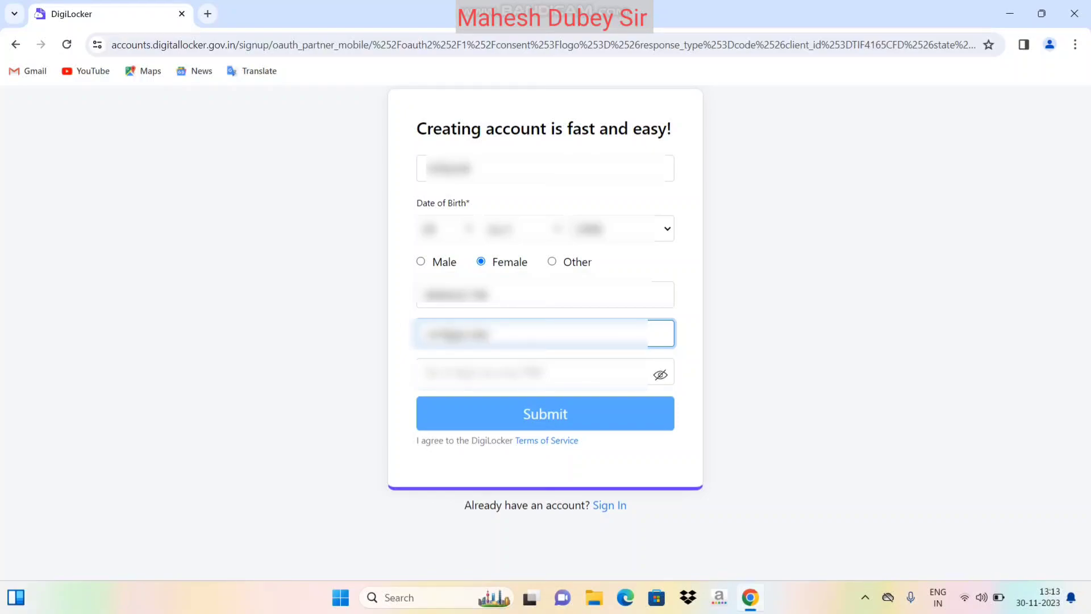
{"action": "left_click", "coordinate": [511, 373]}
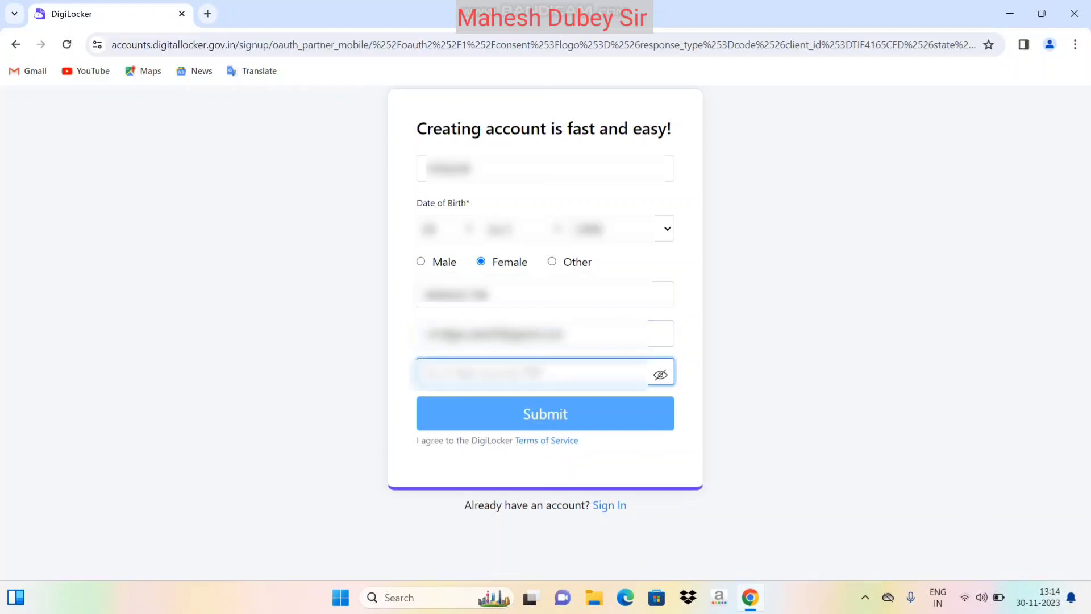
{"action": "type", "text": "••••"}
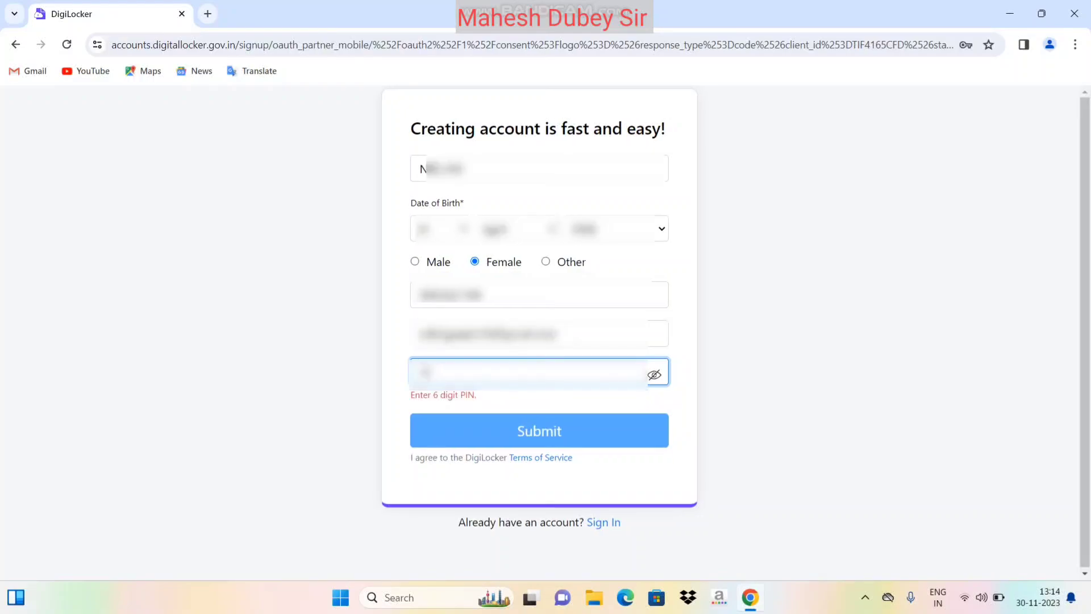
{"action": "type", "text": "••"}
- Submit the sign-up details, save the password in the browser, and submit the OTPs
{"action": "left_click", "coordinate": [546, 414]}
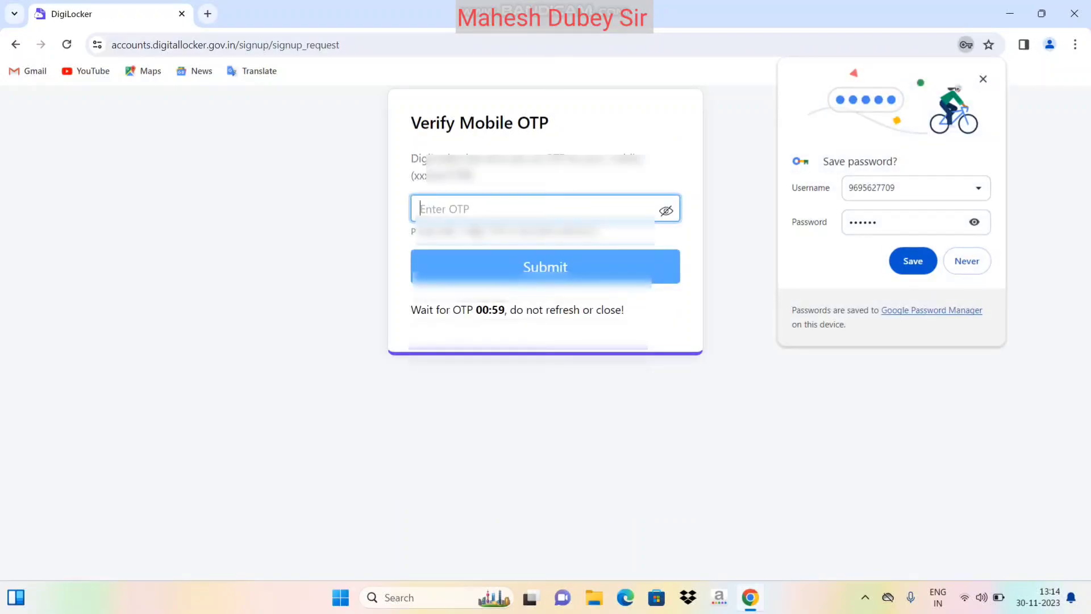
{"action": "left_click", "coordinate": [913, 261]}
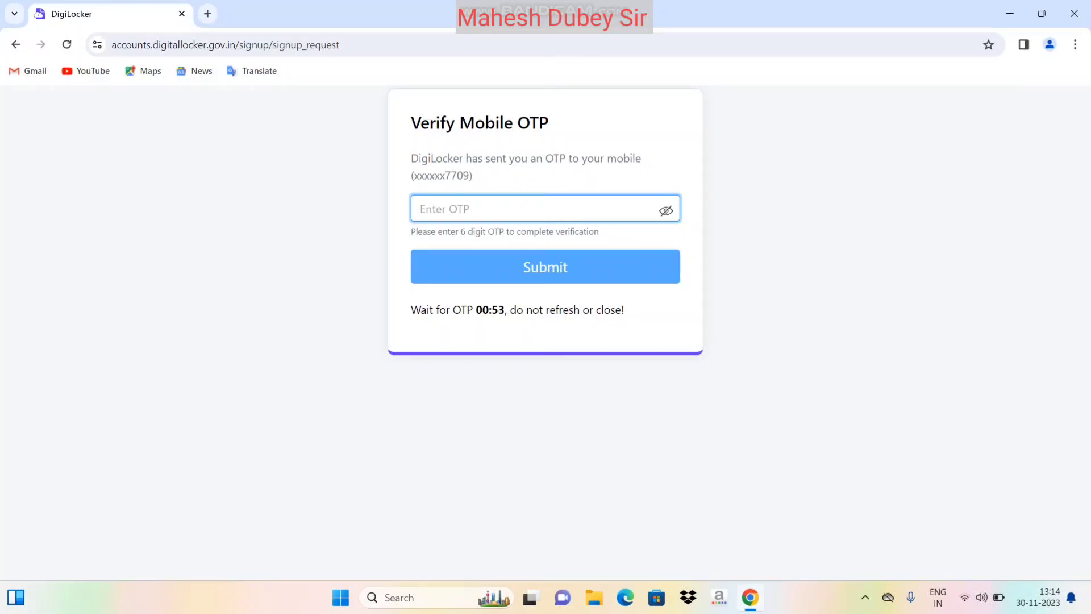
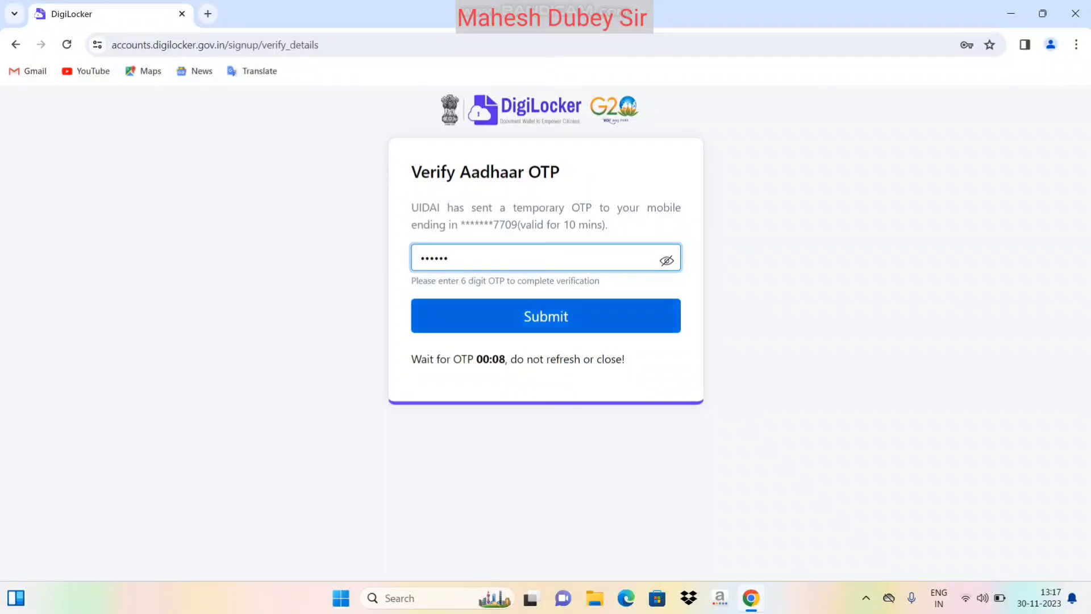
{"action": "left_click", "coordinate": [545, 316]}
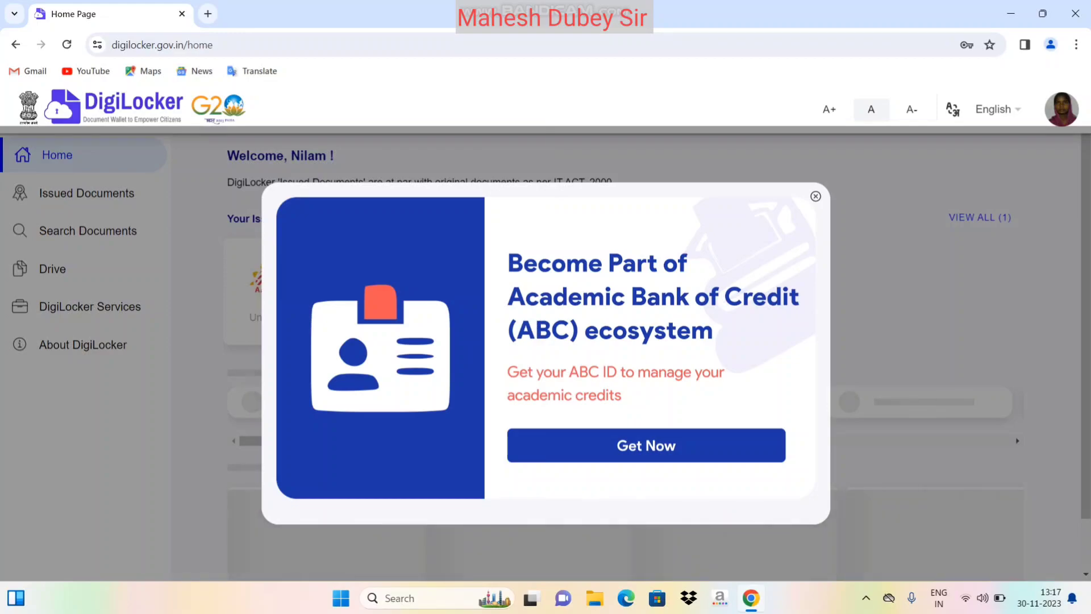
- Close the Academic Bank of Credit promotion pop-up
{"action": "left_click", "coordinate": [646, 445]}
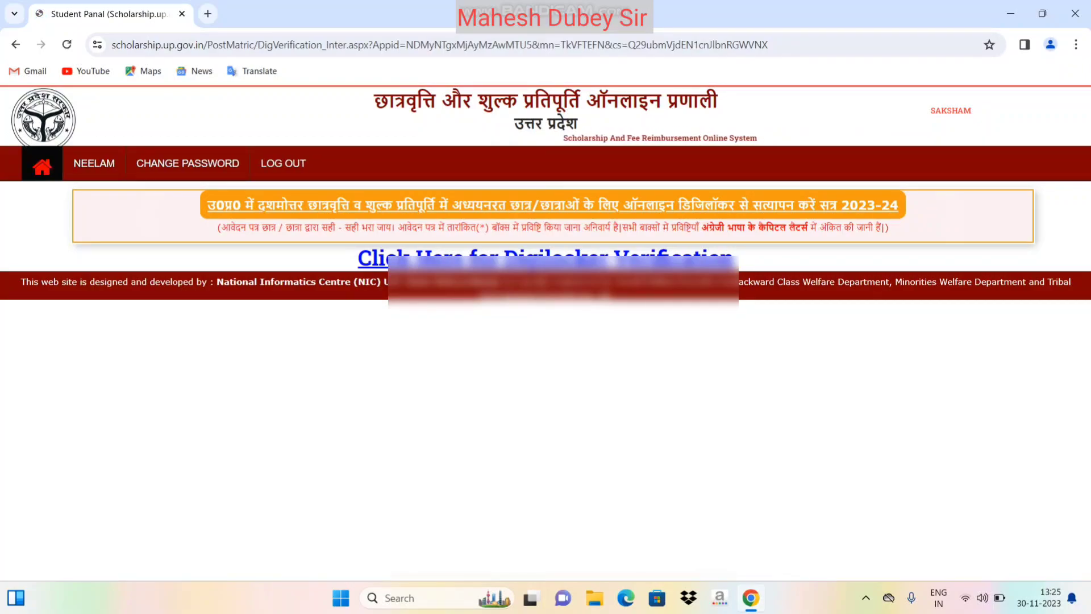
- Start DigiLocker verification, enter the captcha, consent to Aadhaar sharing, and request the OTP
{"action": "left_click", "coordinate": [546, 259]}
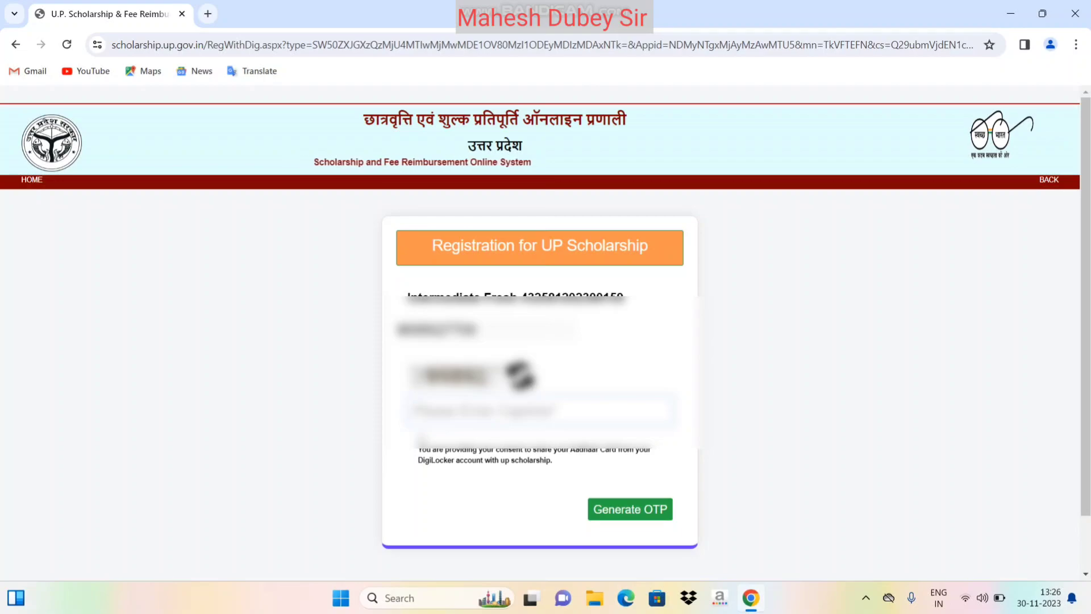
{"action": "type", "text": "98892"}
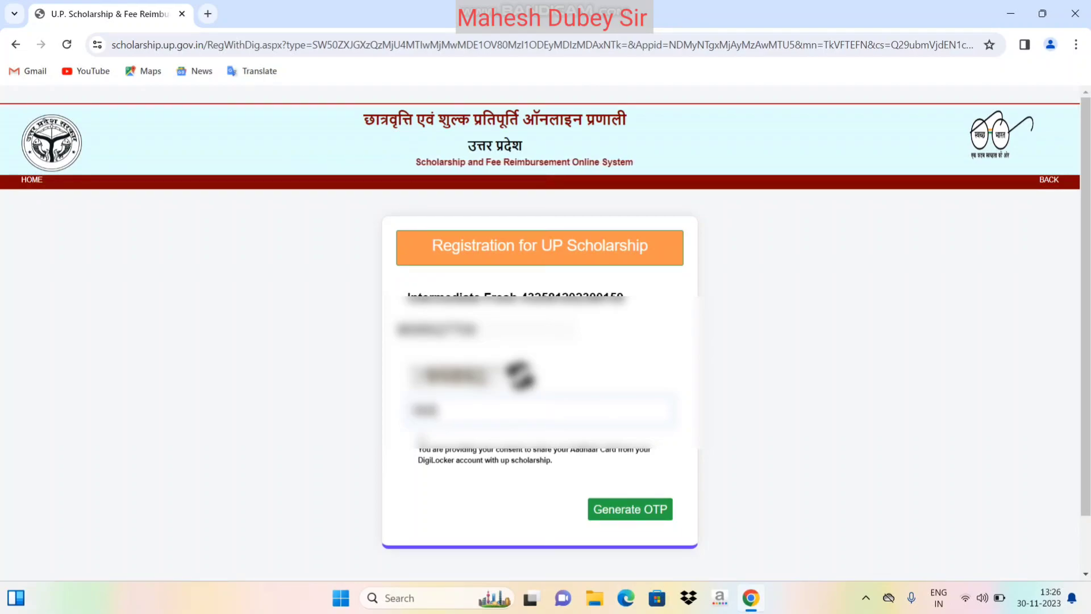
{"action": "left_click", "coordinate": [423, 440]}
{"action": "left_click", "coordinate": [630, 510]}
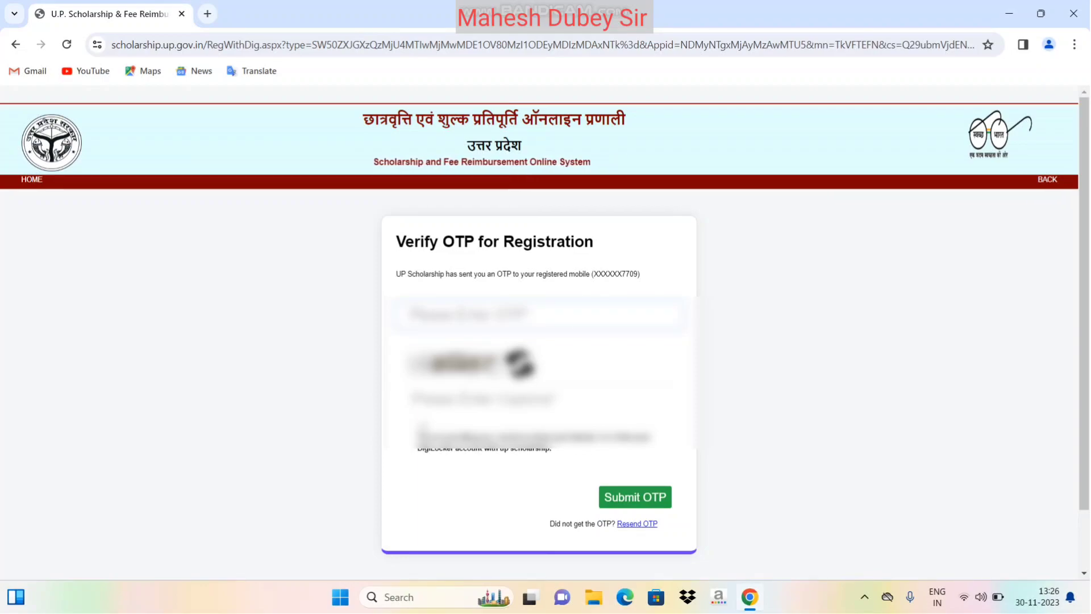
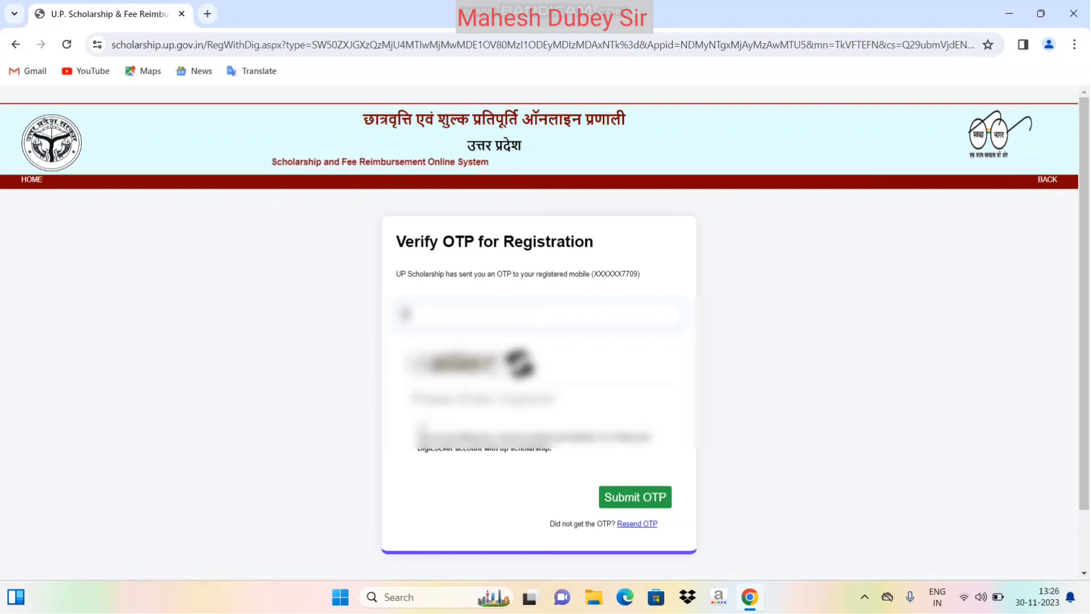
- Submit the OTP with a fresh captcha and Aadhaar consent, accepting the external-site redirect
{"action": "left_click", "coordinate": [534, 399]}
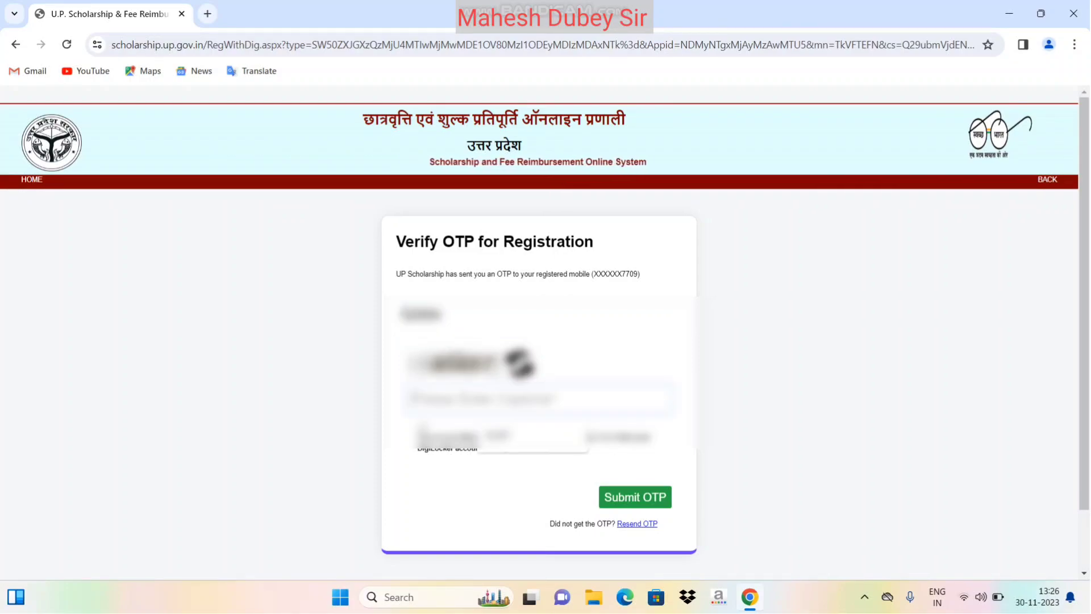
{"action": "type", "text": "98887"}
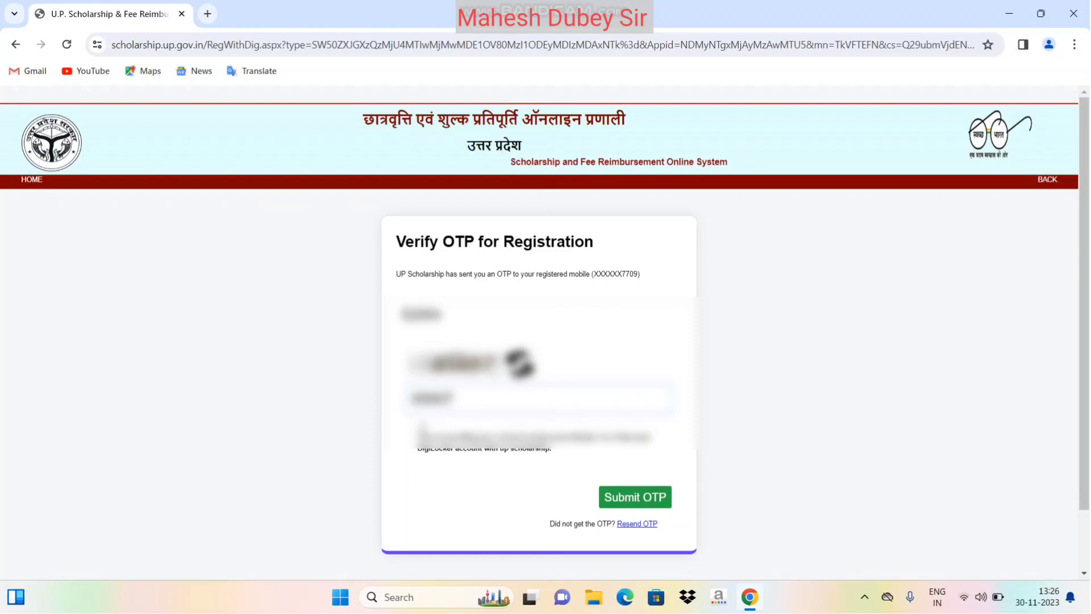
{"action": "left_click", "coordinate": [421, 428]}
{"action": "left_click", "coordinate": [635, 497]}
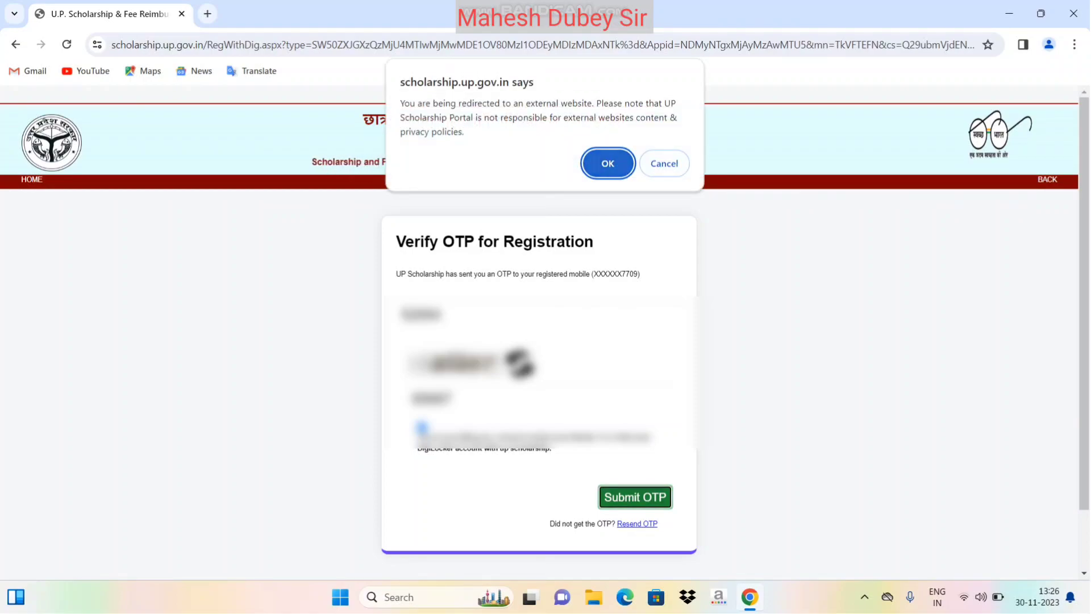
{"action": "key", "text": "Return"}
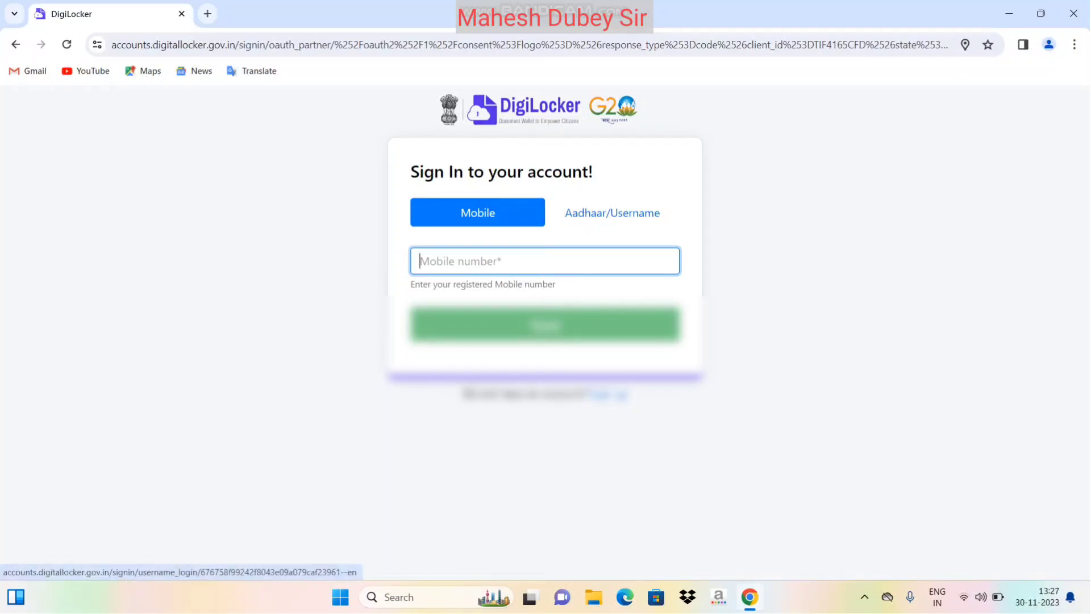
- Sign in to DigiLocker with the Aadhaar number or username and the security PIN
{"action": "left_click", "coordinate": [612, 213]}
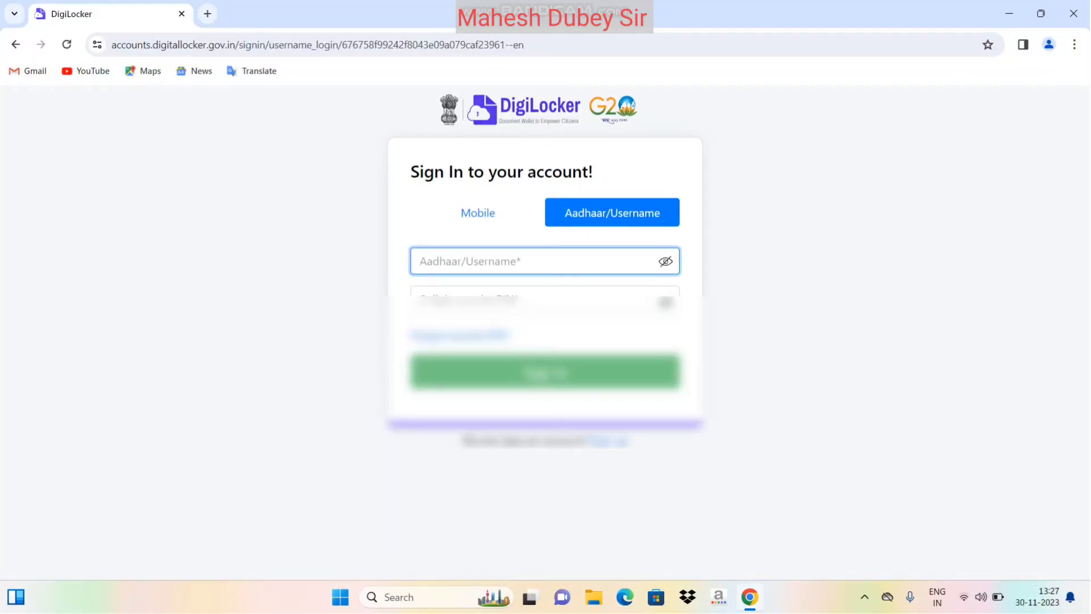
{"action": "type", "text": "2"}
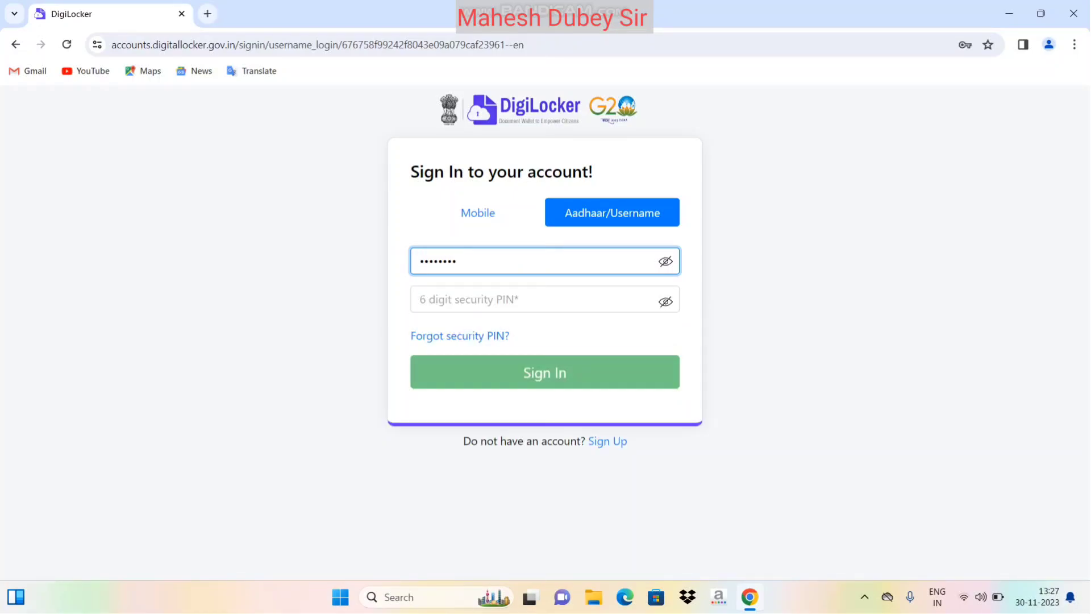
{"action": "type", "text": "•••••••••••"}
{"action": "key", "text": "Tab"}
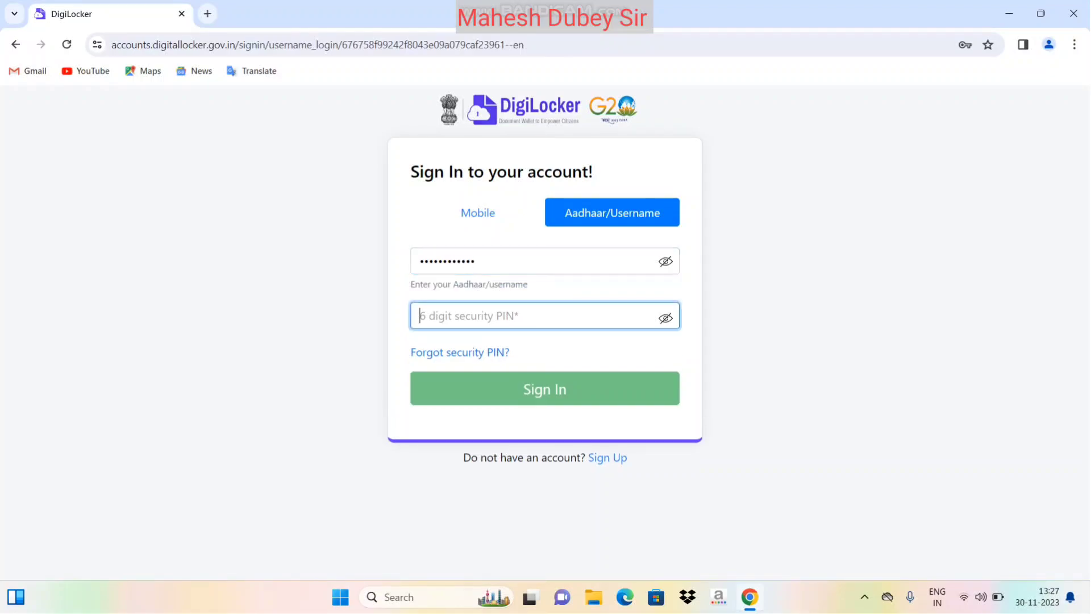
{"action": "type", "text": "••••••"}
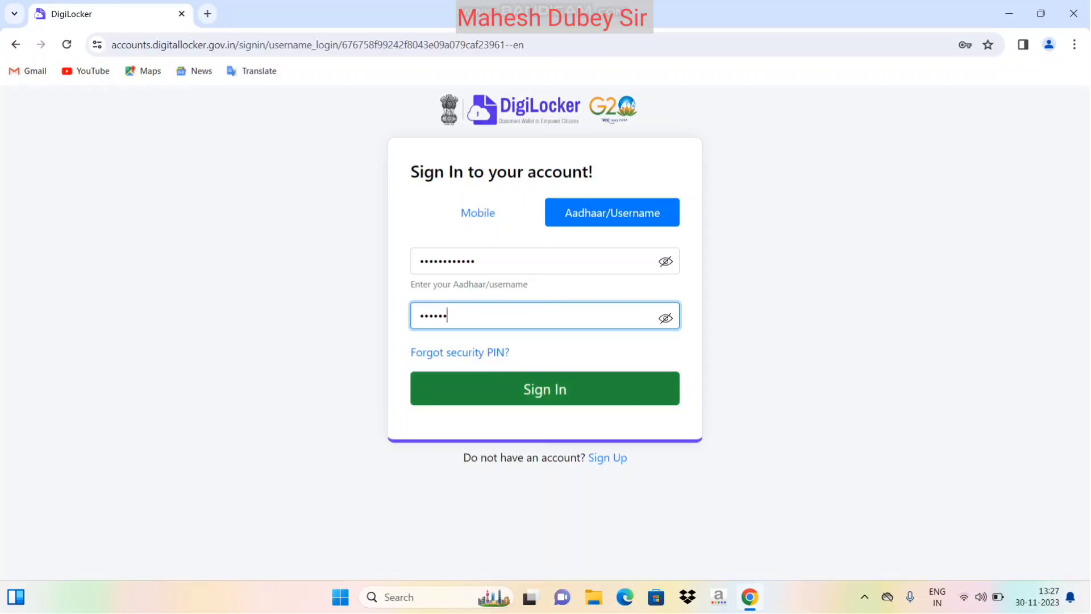
{"action": "key", "text": "Return"}
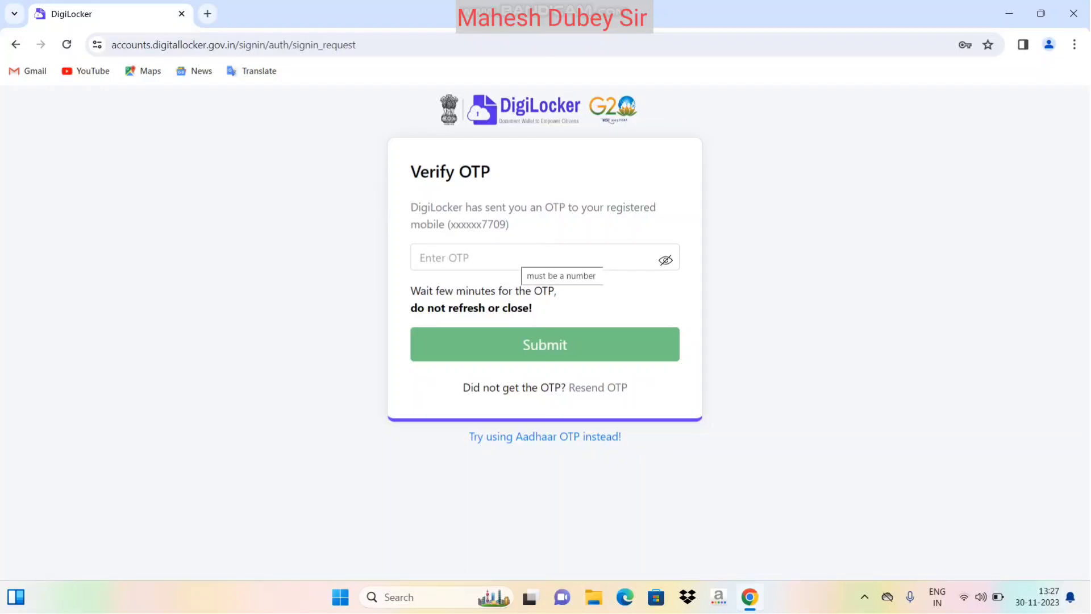
- Enter and submit the sign-in OTP
{"action": "left_click", "coordinate": [545, 257]}
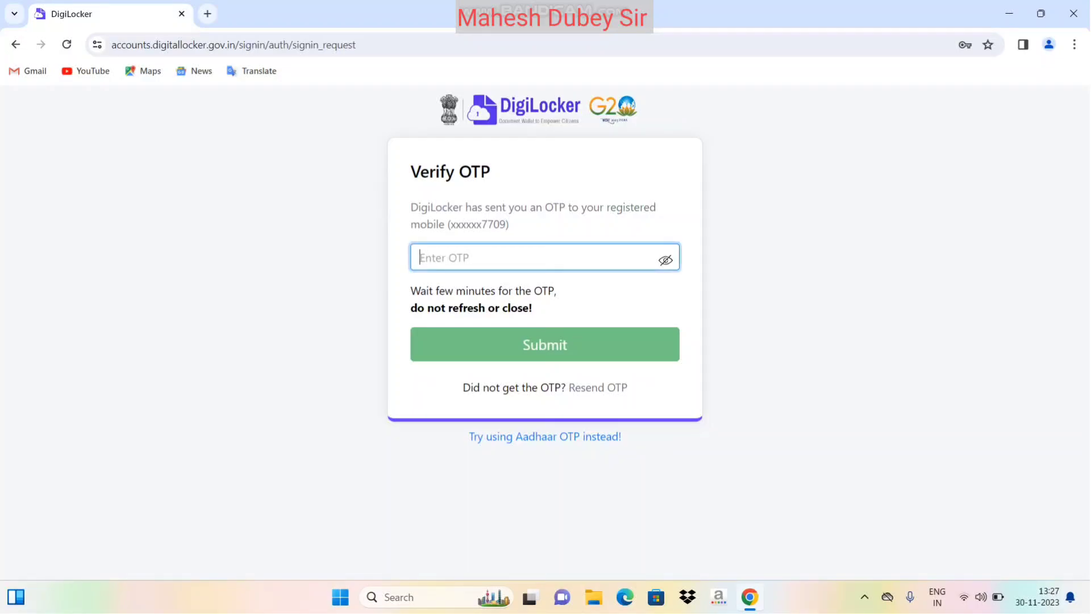
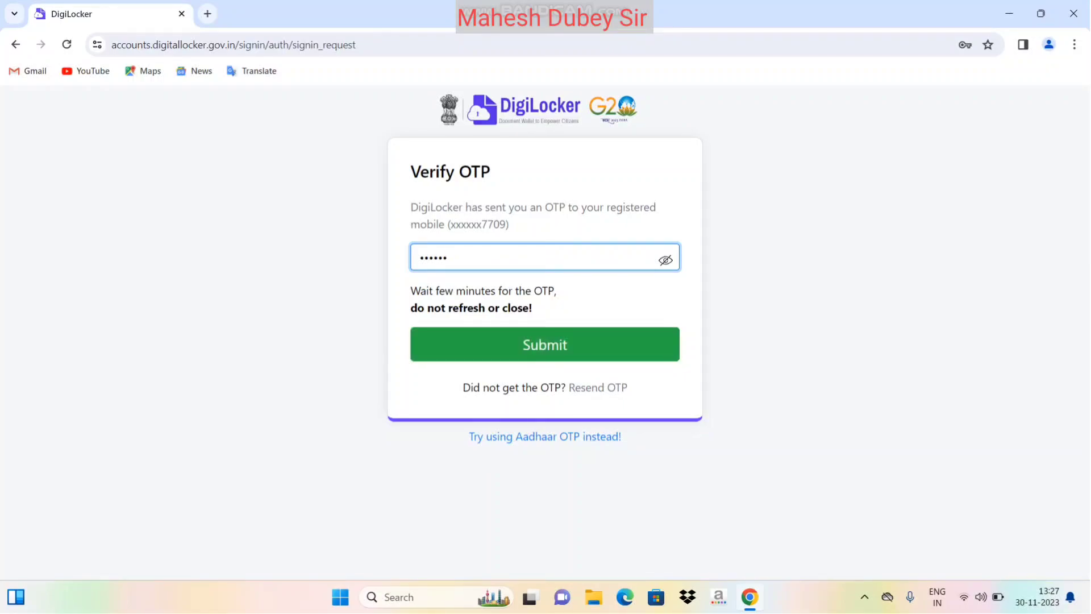
{"action": "key", "text": "Return"}
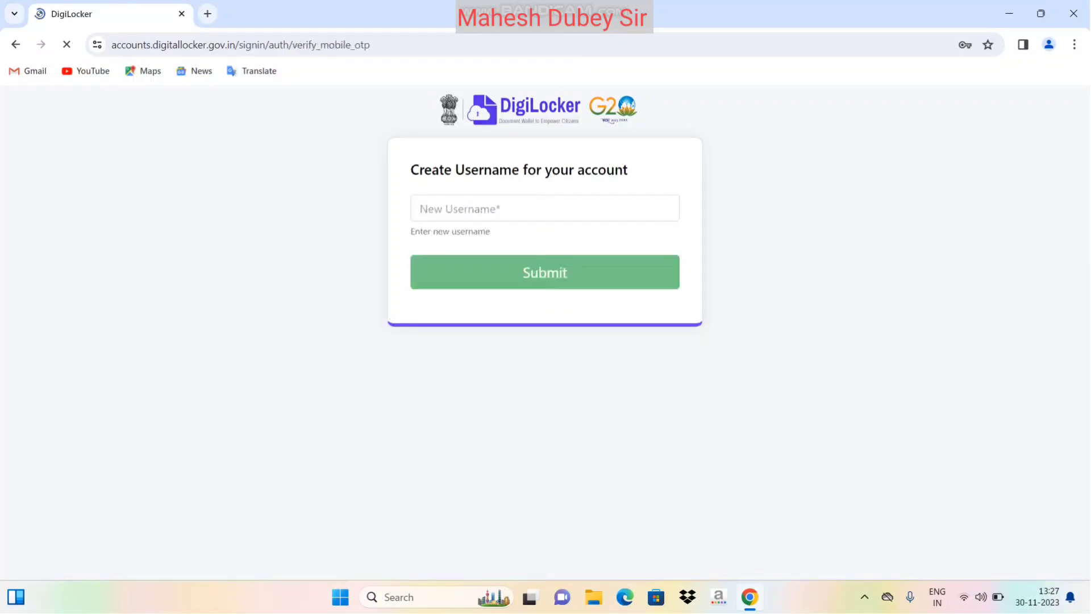
- Enter a username, add digits twice after rejections, and confirm the accepted username
{"action": "left_click", "coordinate": [544, 209]}
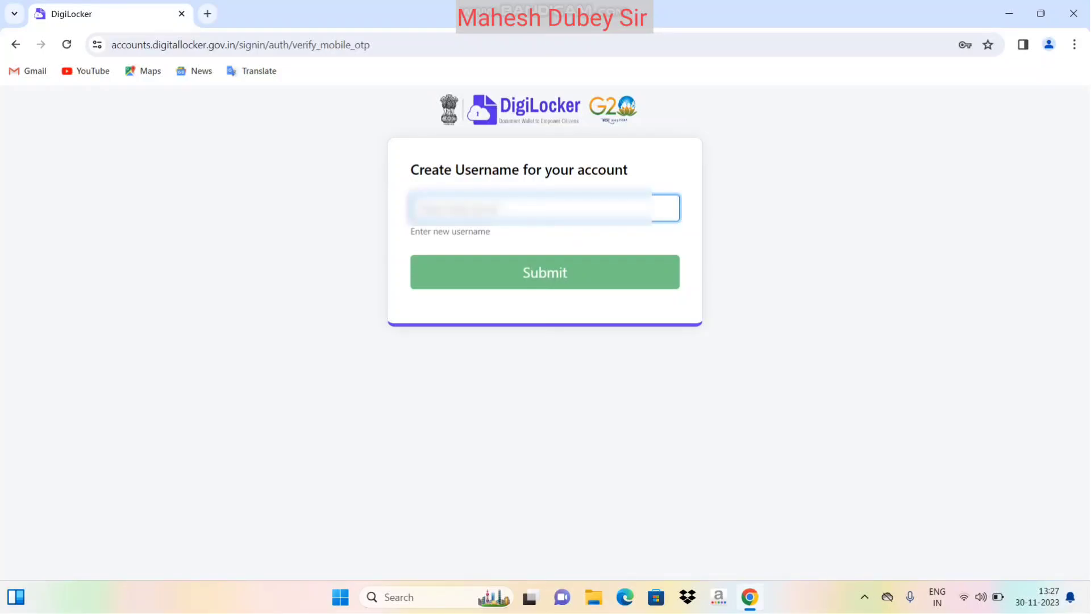
{"action": "type", "text": "mahesh"}
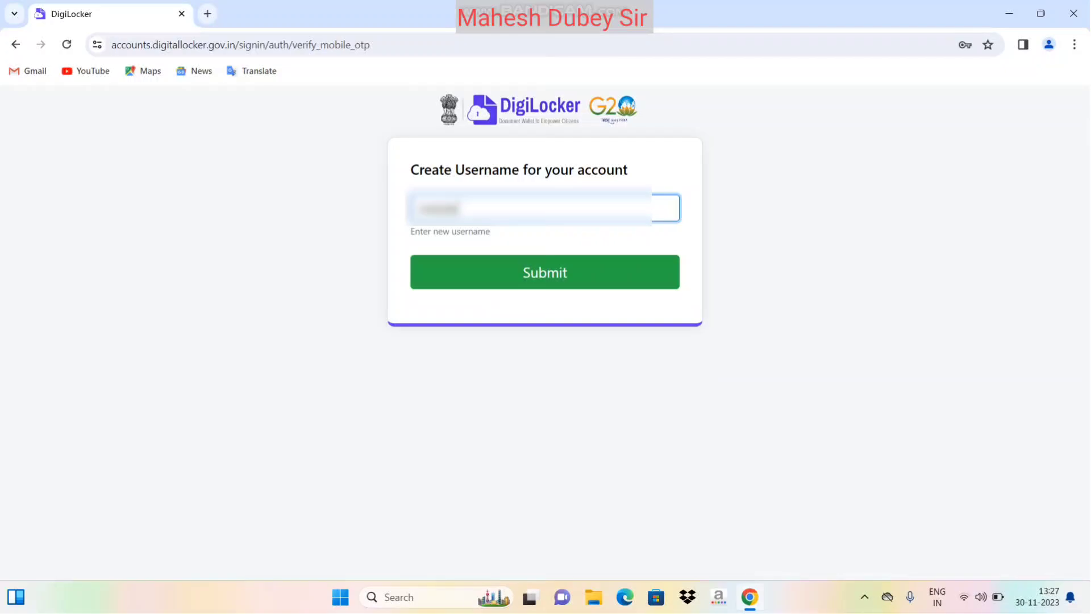
{"action": "key", "text": "Return"}
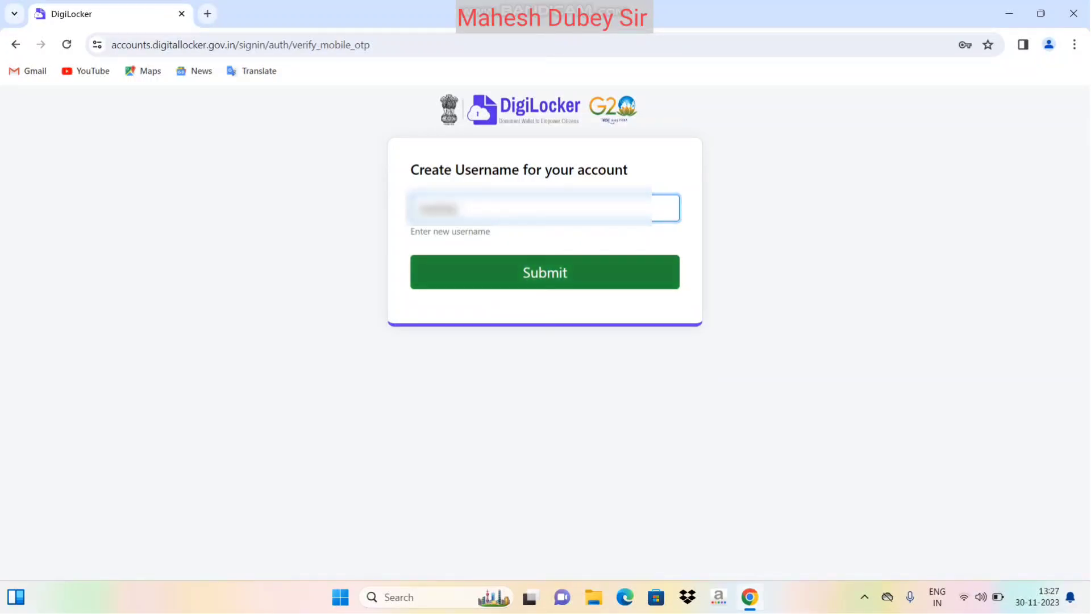
{"action": "left_click", "coordinate": [481, 209]}
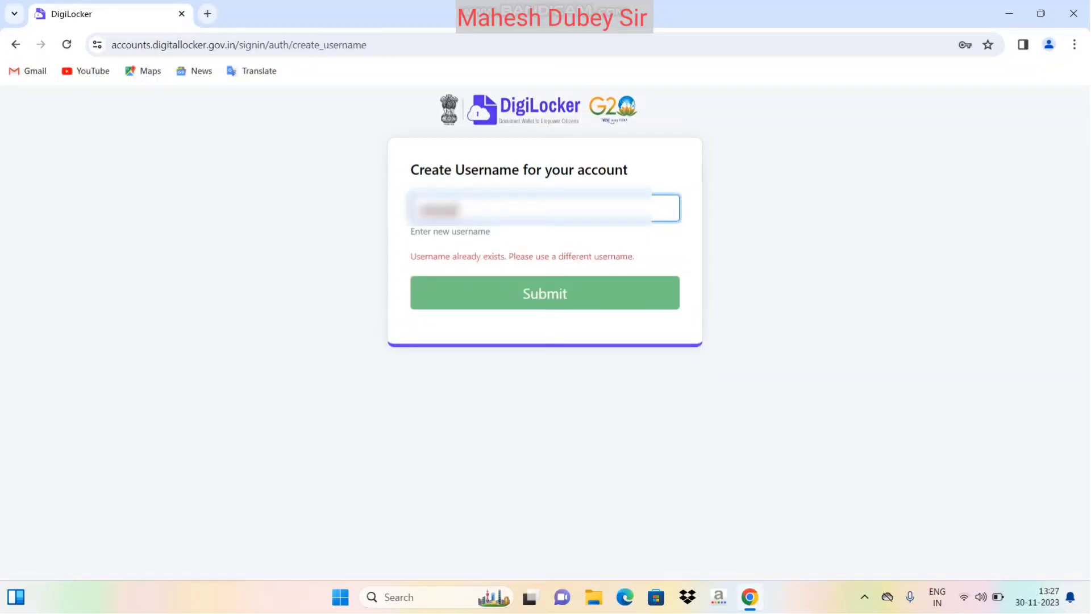
{"action": "type", "text": "12"}
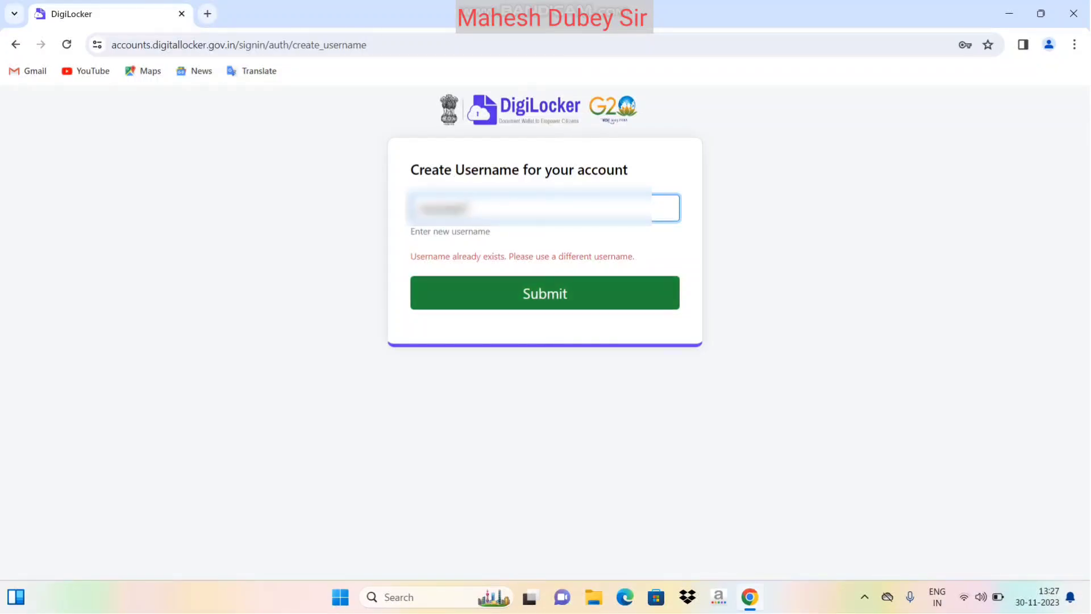
{"action": "key", "text": "Return"}
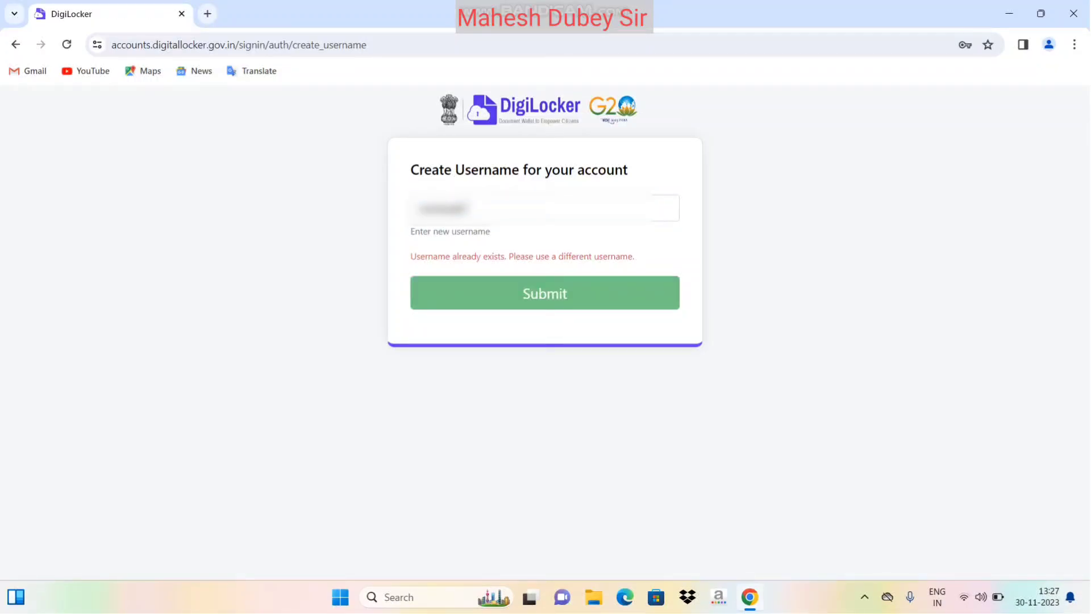
{"action": "left_click", "coordinate": [470, 209]}
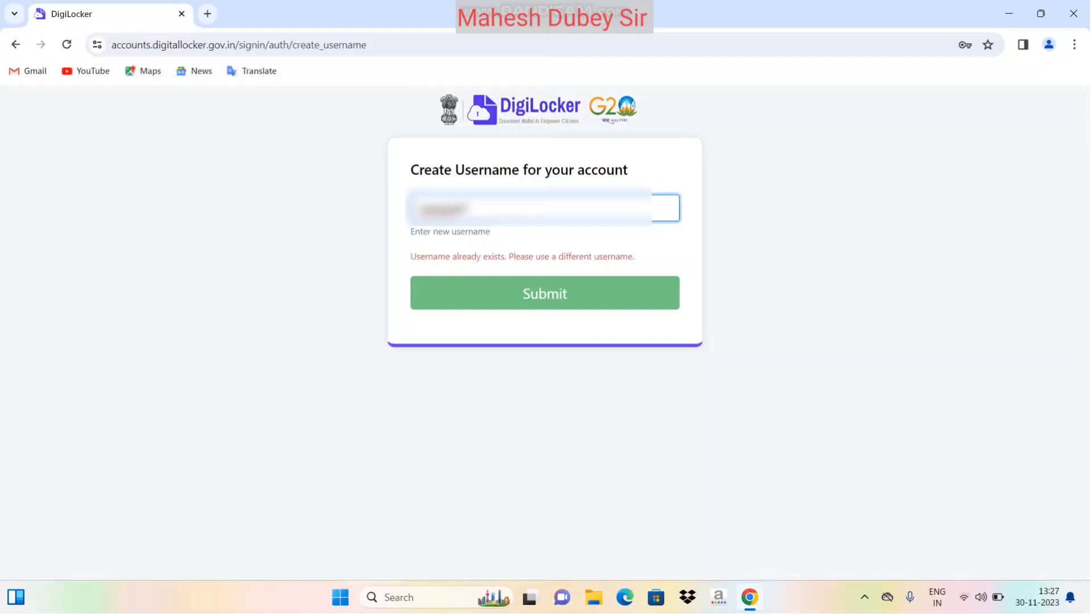
{"action": "type", "text": "1977"}
{"action": "key", "text": "Return"}
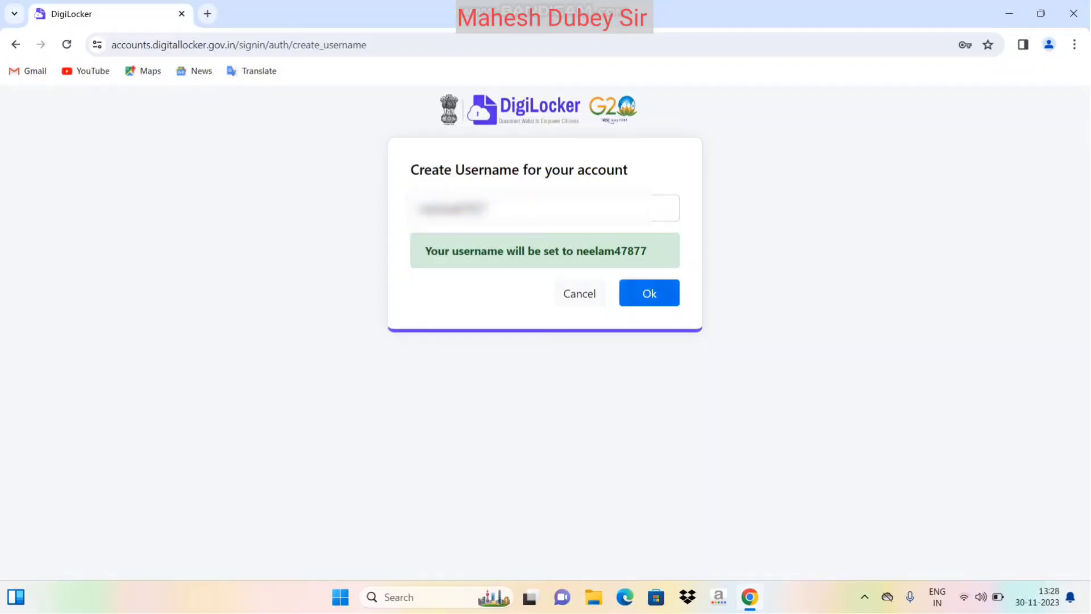
{"action": "left_click", "coordinate": [649, 293]}
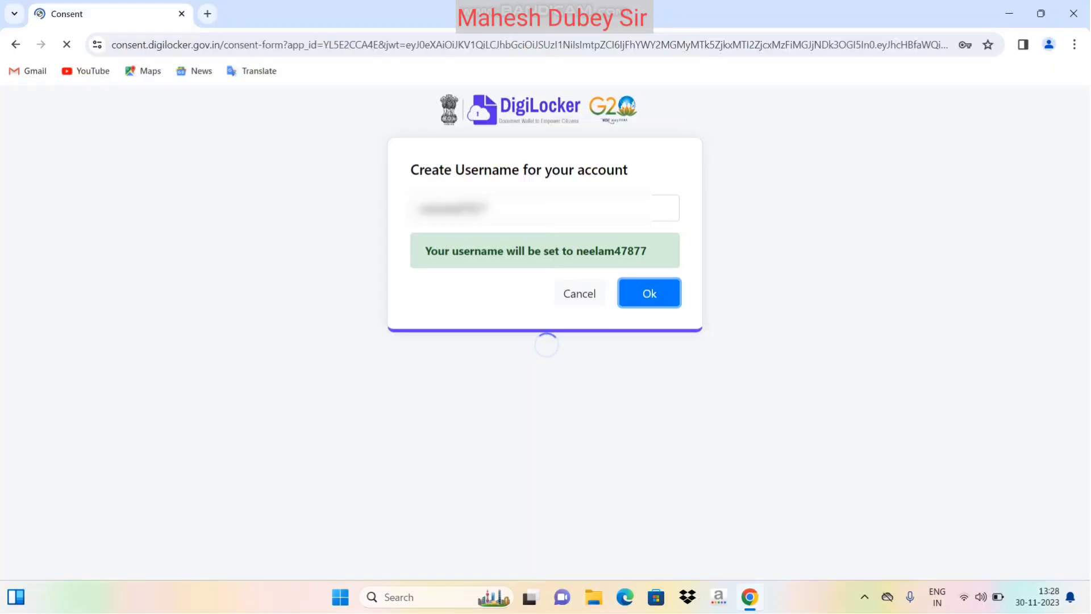
- Allow the portal to access DigiLocker records and review the fetched Aadhaar details
{"action": "left_click", "coordinate": [680, 526]}
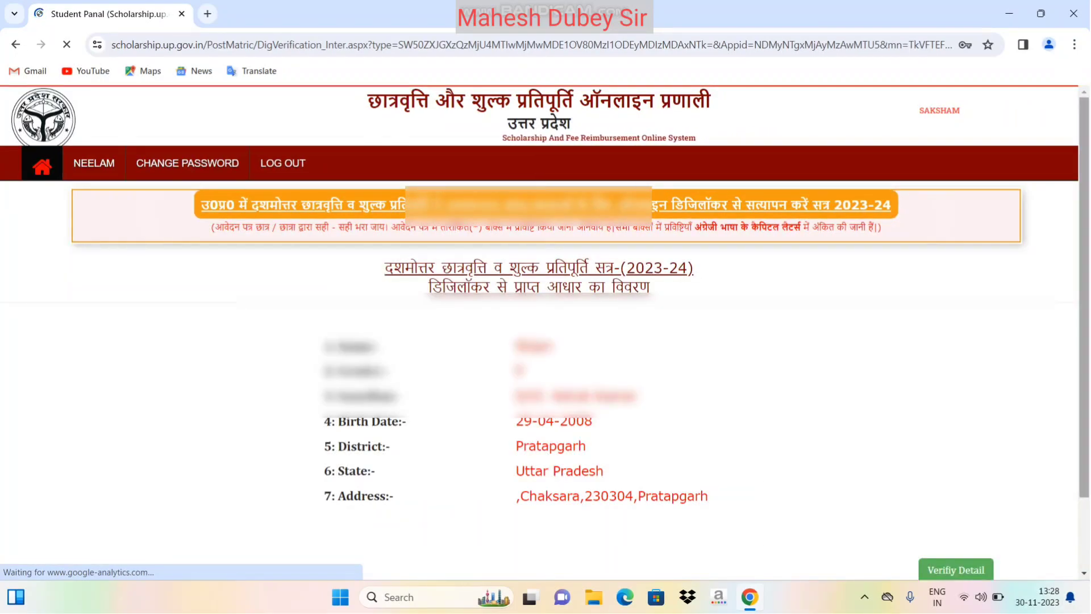
{"action": "scroll", "coordinate": [544, 333], "scroll_direction": "down", "scroll_amount": 3}
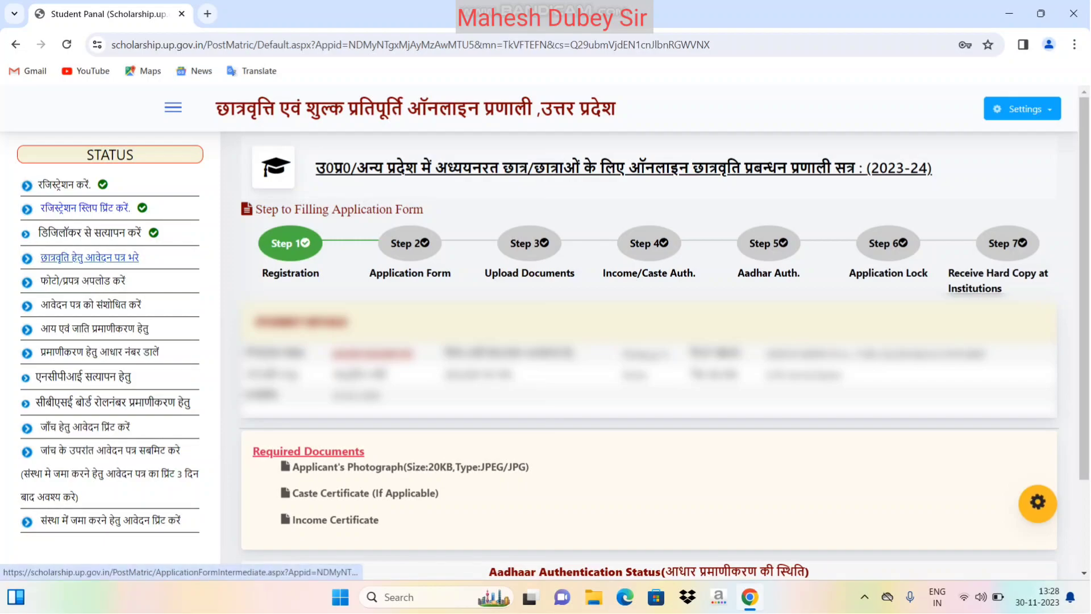
- Open the intermediate fresh form, enter the two-line permanent address in capitals, and copy it as correspondence address
{"action": "left_click", "coordinate": [90, 258]}
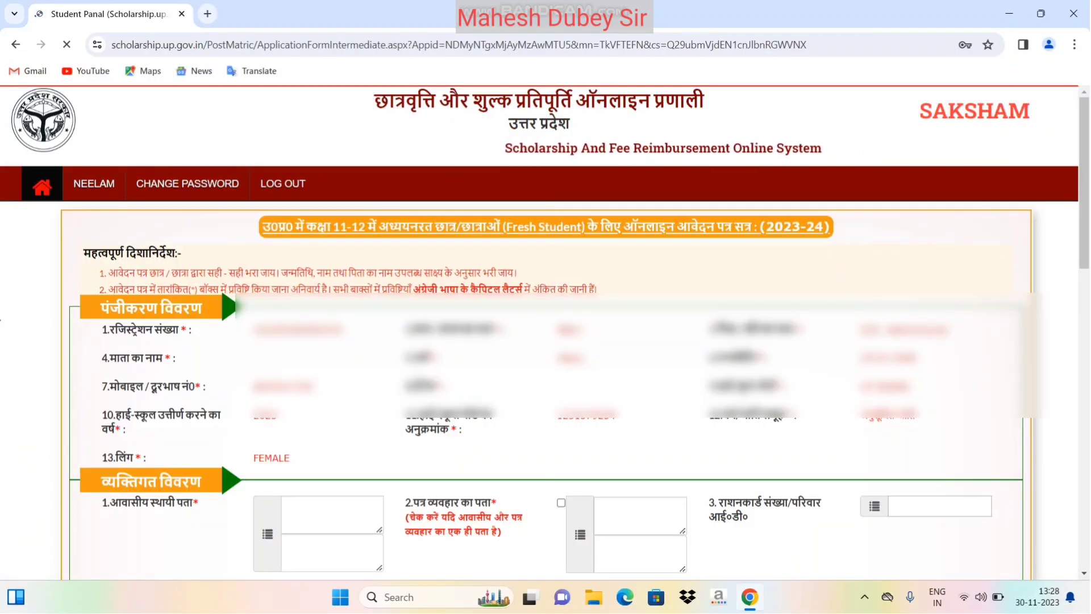
{"action": "left_click_drag", "start_coordinate": [1084, 185], "coordinate": [1084, 264]}
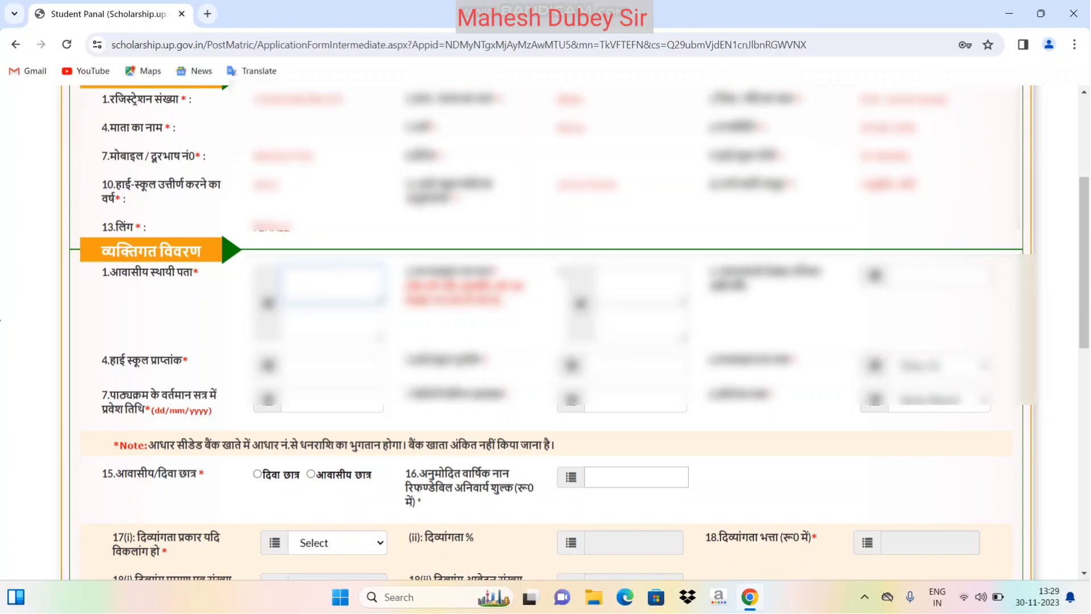
{"action": "key", "text": "Caps_Lock"}
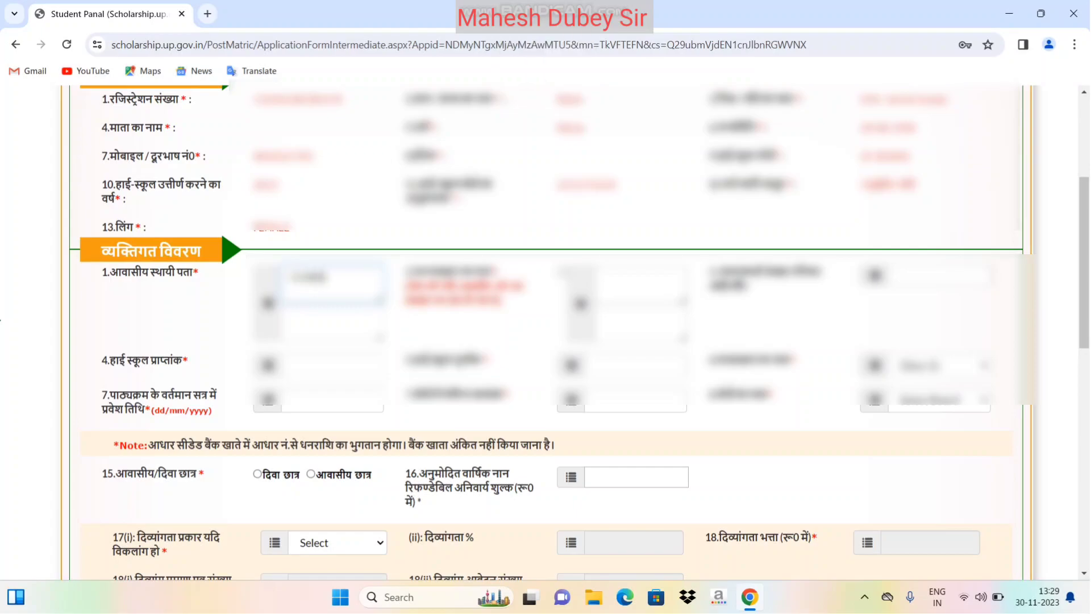
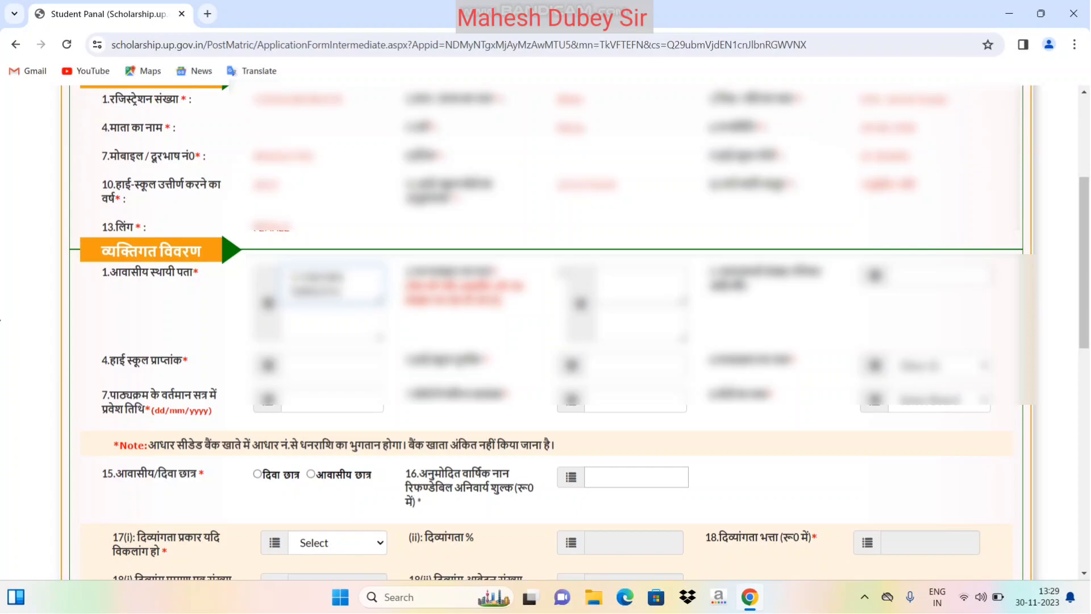
{"action": "key", "text": "Tab"}
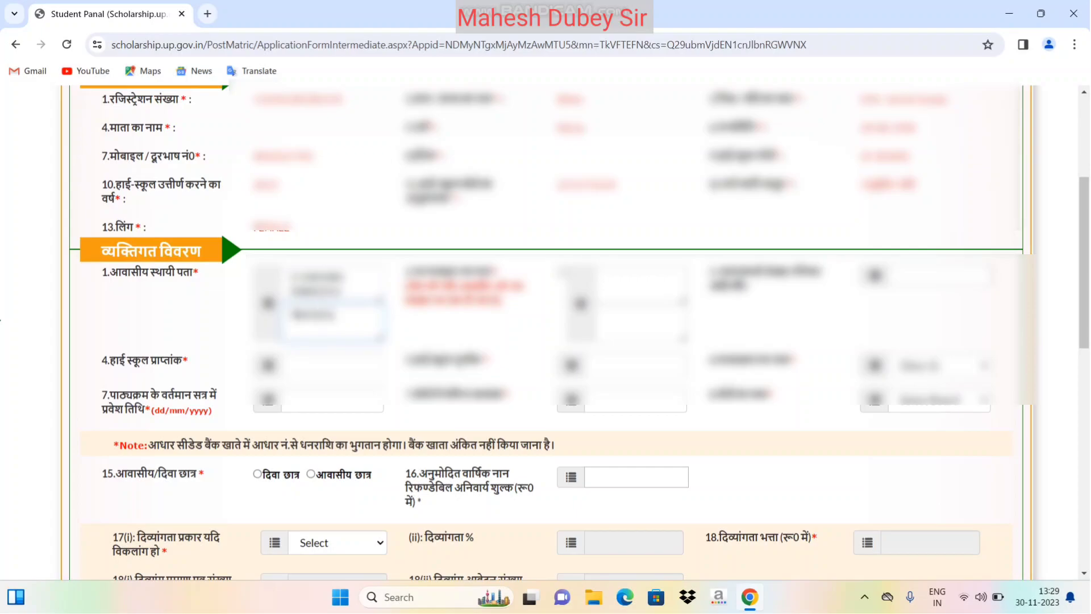
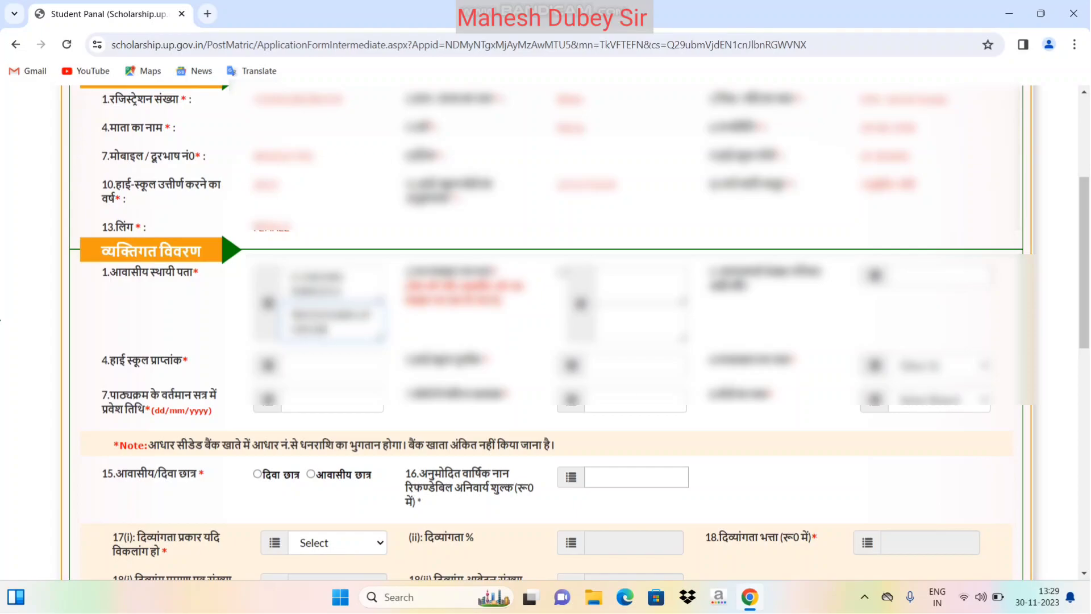
{"action": "key", "text": "Tab"}
{"action": "key", "text": "space"}
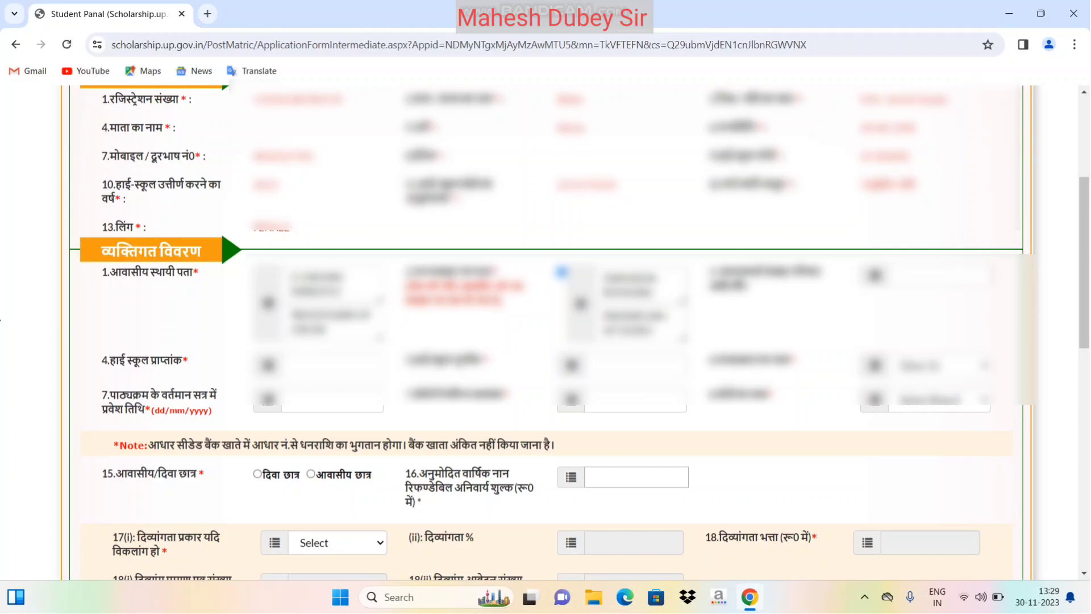
{"action": "key", "text": "Tab"}
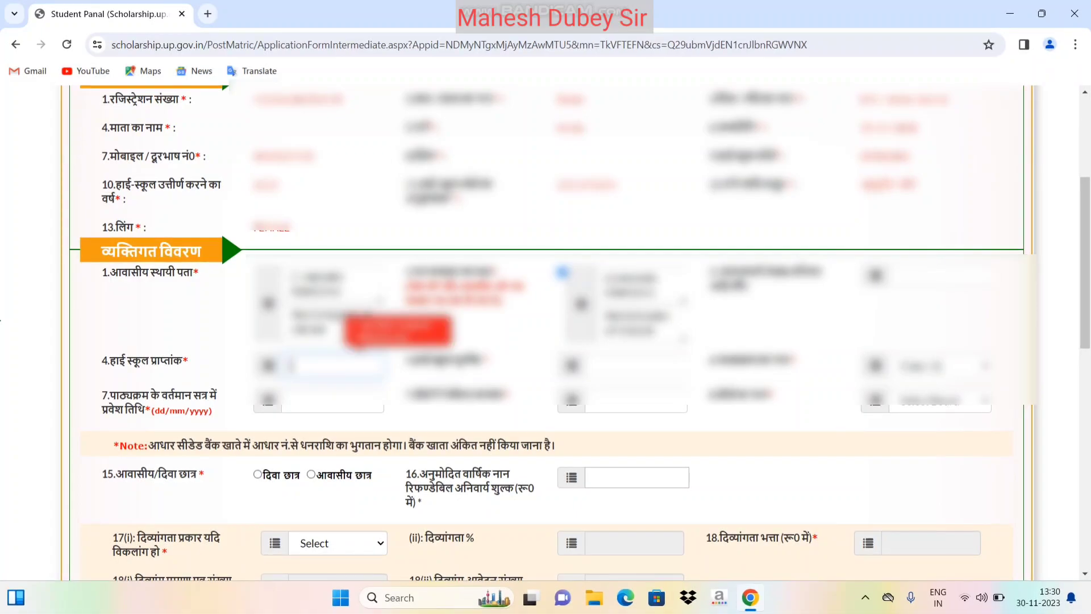
- Enter high school marks 398 out of 600, keeping the existing field 6 choice
{"action": "type", "text": "398"}
{"action": "key", "text": "Tab"}
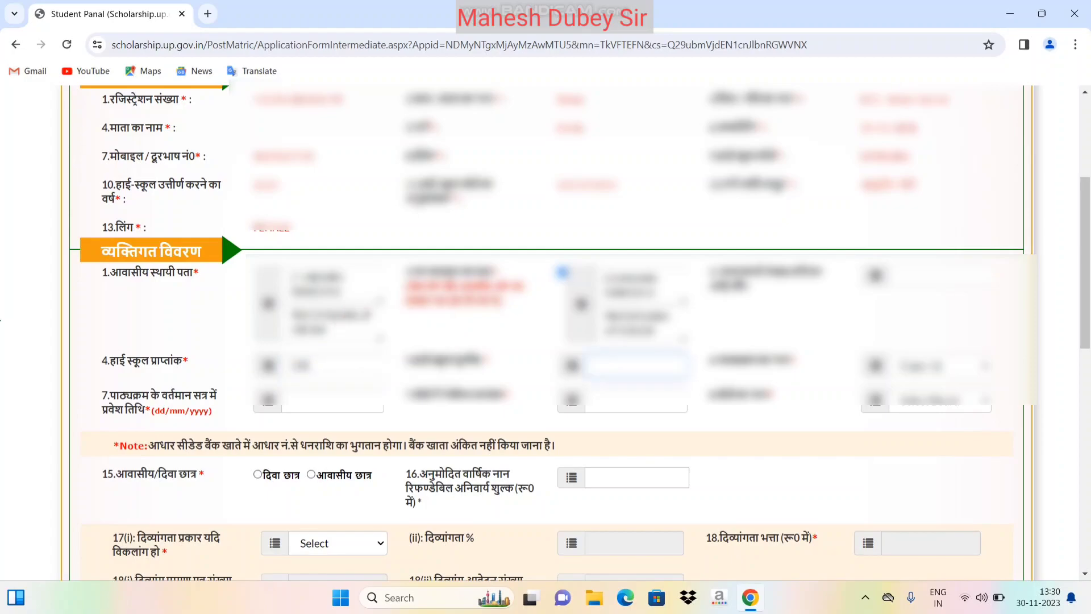
{"action": "type", "text": "600"}
{"action": "left_click", "coordinate": [941, 366]}
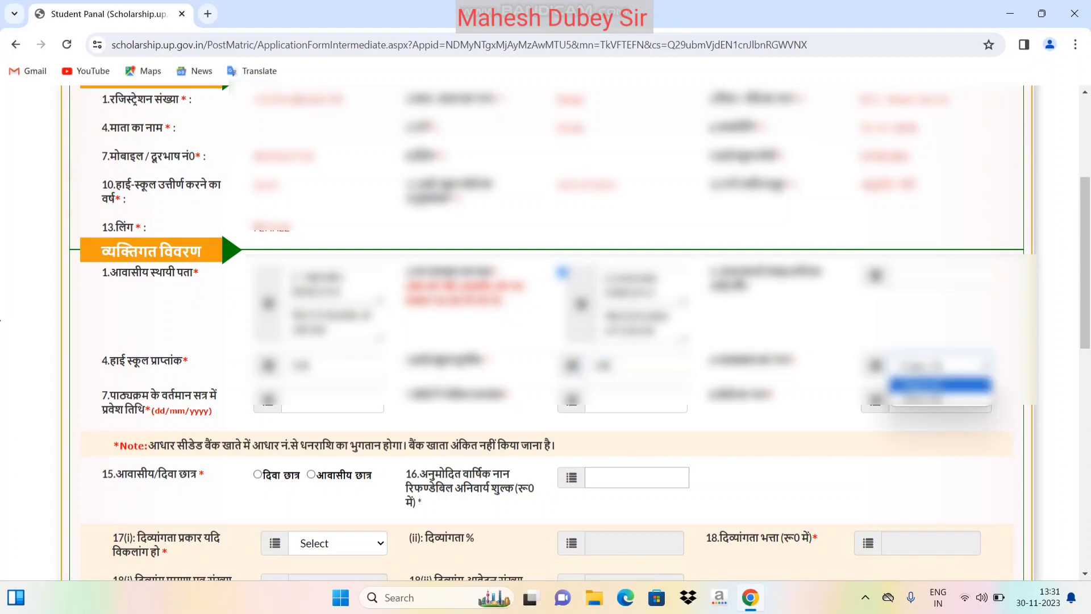
{"action": "left_click", "coordinate": [941, 385]}
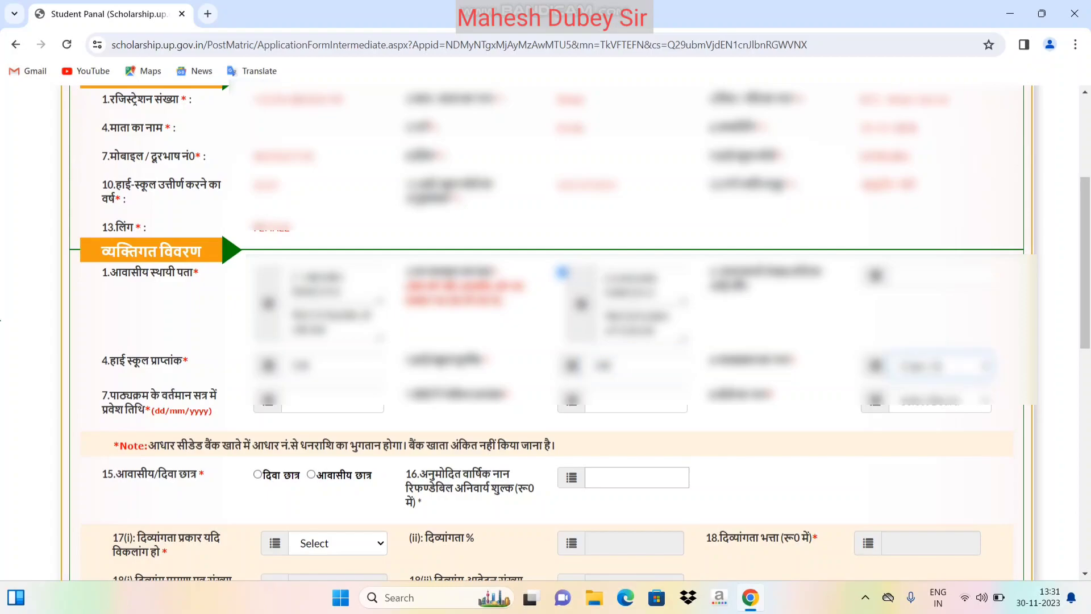
- Enter the admission date, 27 in the next field, choose UP BOARD, and fill row 7 with 0000
{"action": "left_click", "coordinate": [332, 401]}
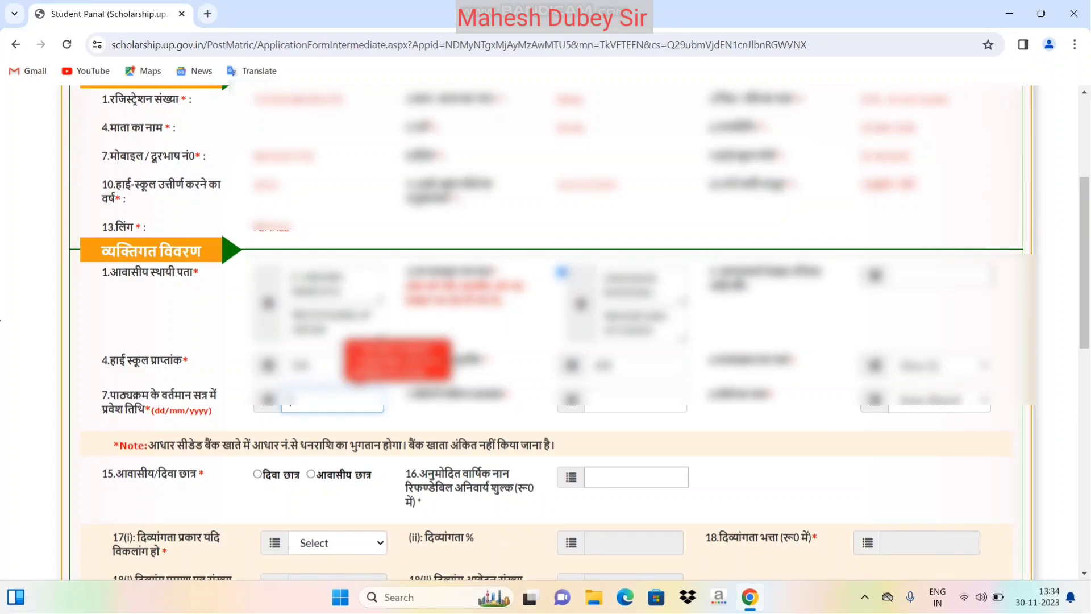
{"action": "type", "text": "01/07/2023"}
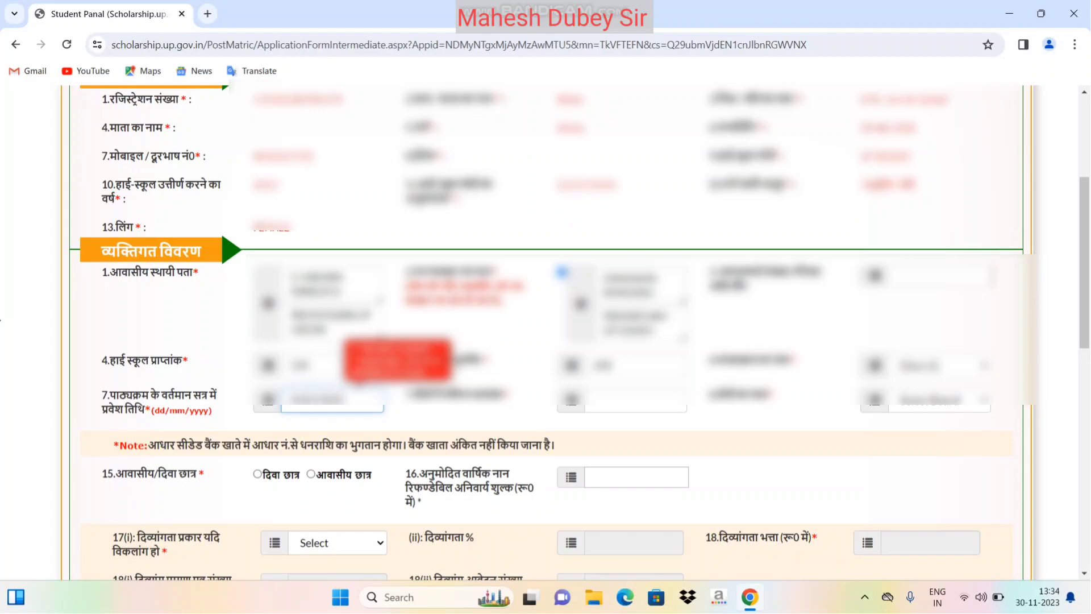
{"action": "key", "text": "Tab"}
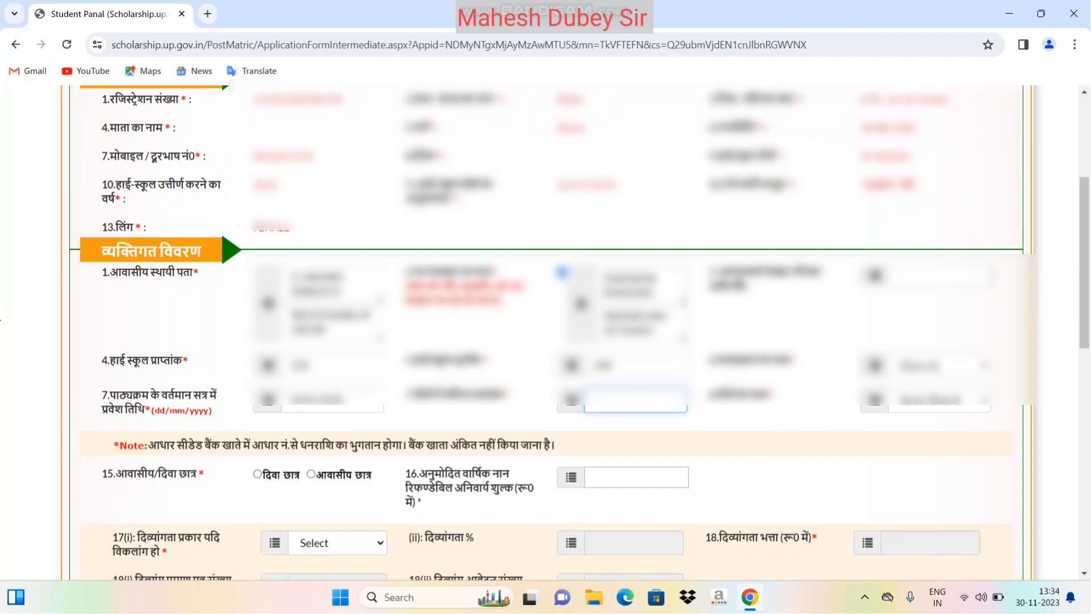
{"action": "type", "text": "27"}
{"action": "left_click", "coordinate": [939, 401]}
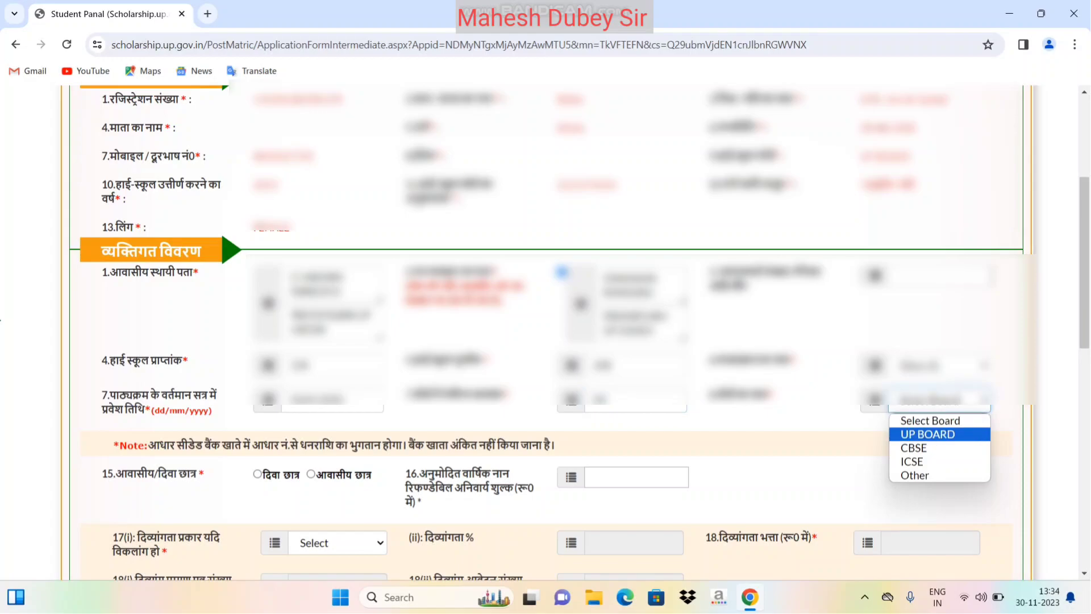
{"action": "key", "text": "Return"}
{"action": "left_click", "coordinate": [606, 401]}
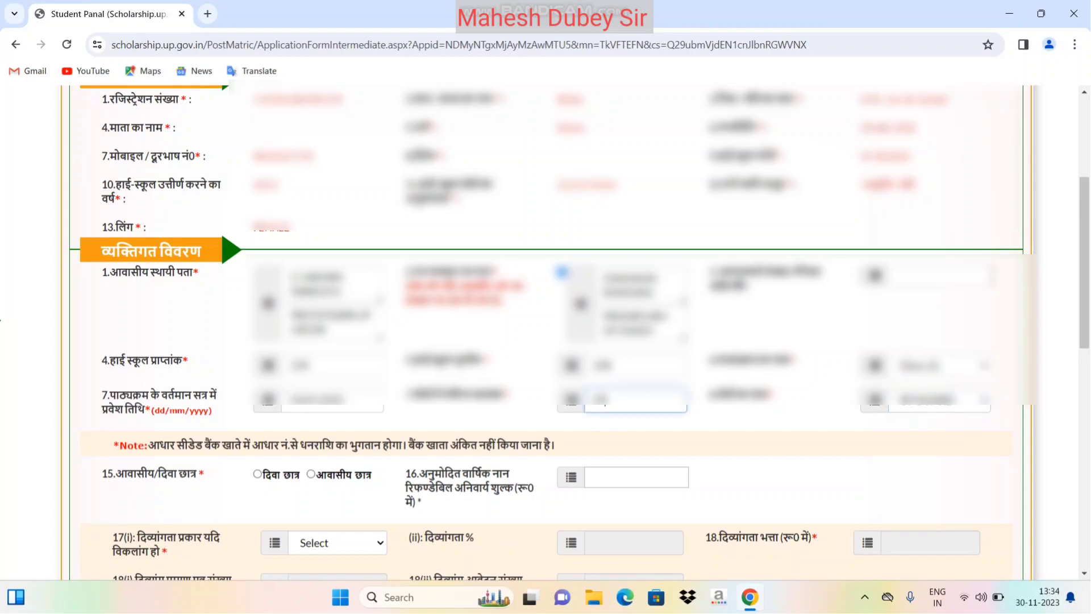
{"action": "type", "text": "0000"}
{"action": "left_click_drag", "start_coordinate": [1084, 262], "coordinate": [1085, 335]}
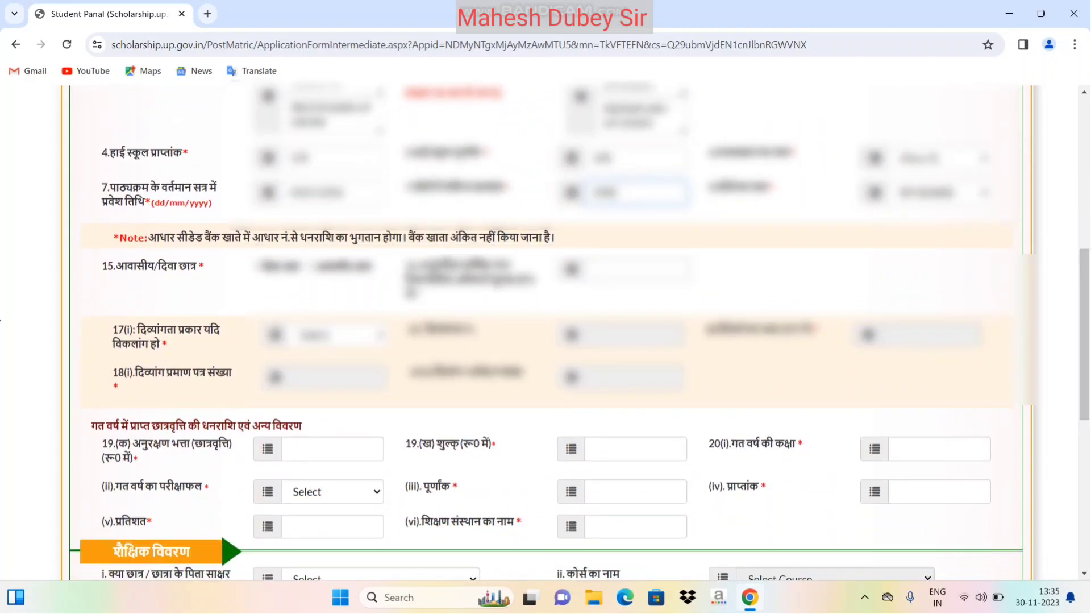
- Mark the student as a day scholar with an annual non-refundable fee of 1000
{"action": "left_click", "coordinate": [259, 266]}
{"action": "left_click", "coordinate": [593, 269]}
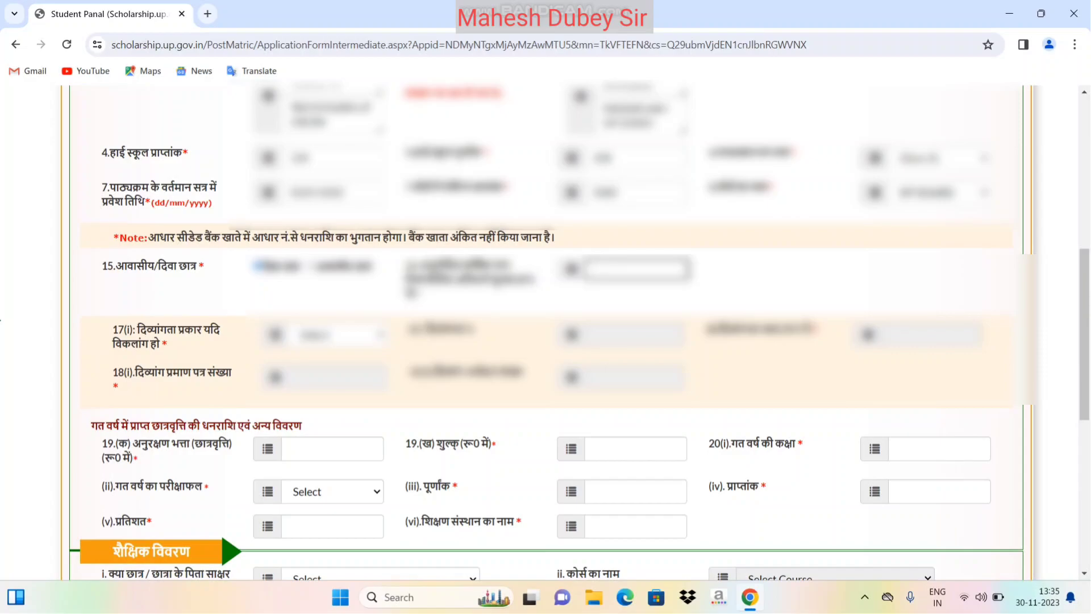
{"action": "type", "text": "10"}
{"action": "key", "text": "BackSpace"}
{"action": "type", "text": "1000"}
{"action": "left_click", "coordinate": [343, 335]}
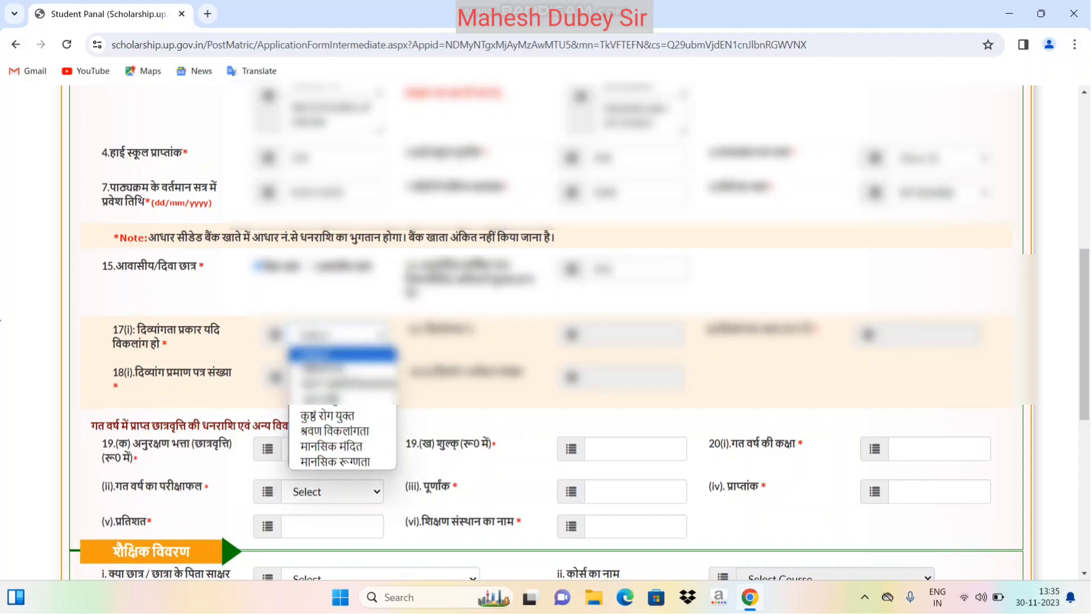
{"action": "key", "text": "Escape"}
{"action": "scroll", "coordinate": [546, 329], "scroll_direction": "down", "scroll_amount": 3}
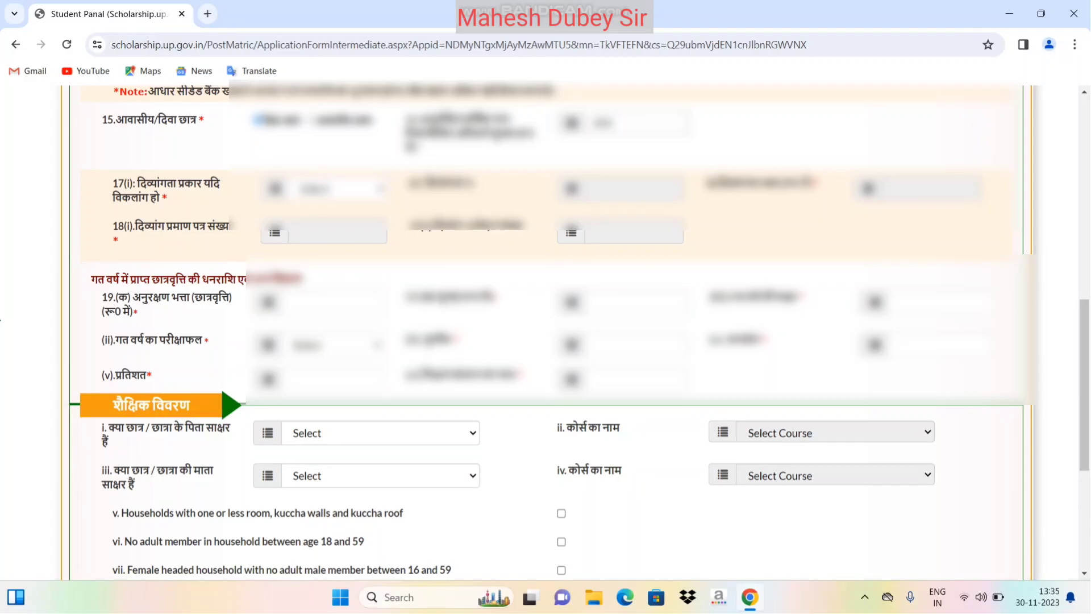
- Enter last year's scholarship amounts, result PASS, marks 600 and 324, and institution 'INTER C'
{"action": "left_click", "coordinate": [335, 303]}
{"action": "type", "text": "18"}
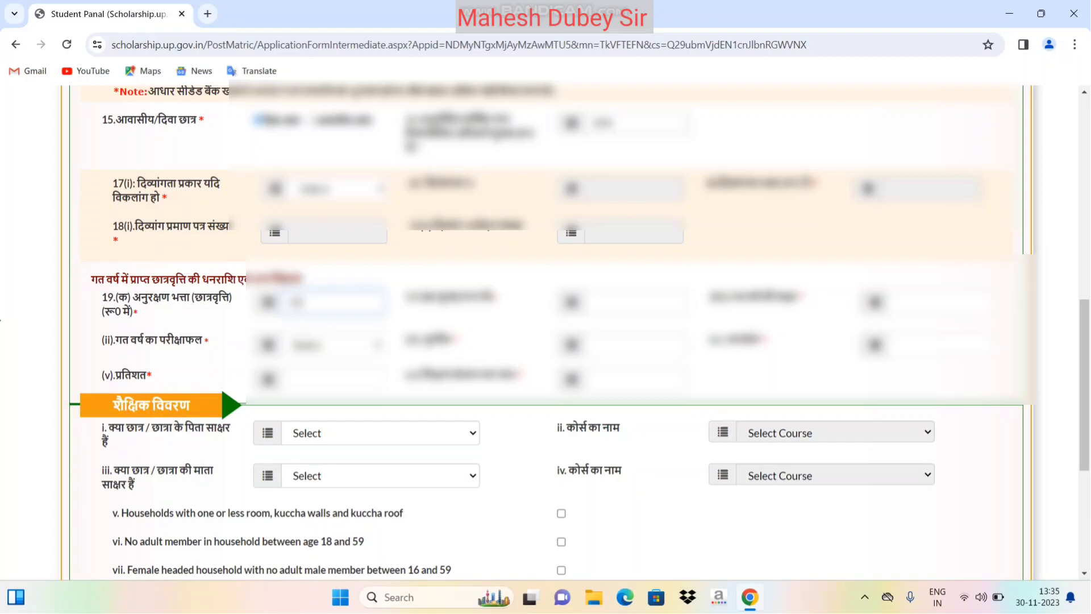
{"action": "key", "text": "Tab"}
{"action": "type", "text": "00"}
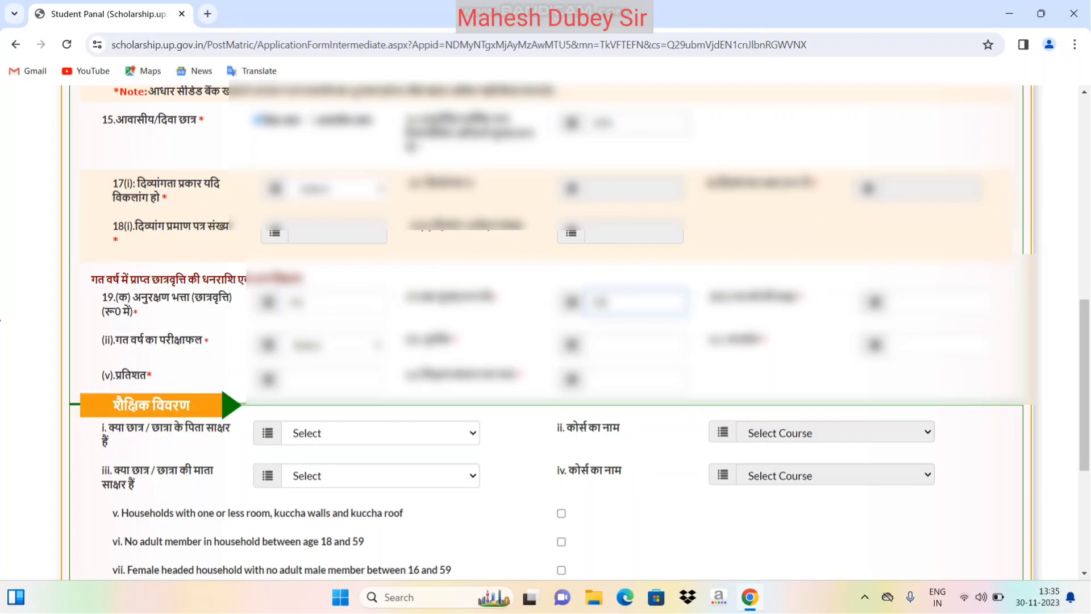
{"action": "type", "text": "0"}
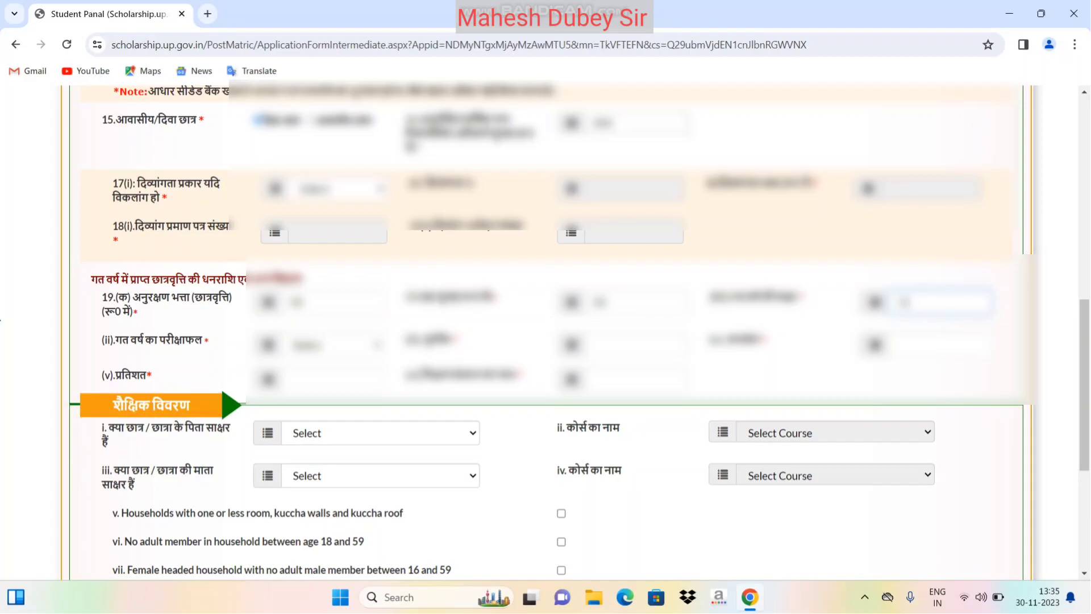
{"action": "left_click", "coordinate": [336, 345]}
{"action": "left_click", "coordinate": [337, 378]}
{"action": "left_click", "coordinate": [636, 345]}
{"action": "type", "text": "60"}
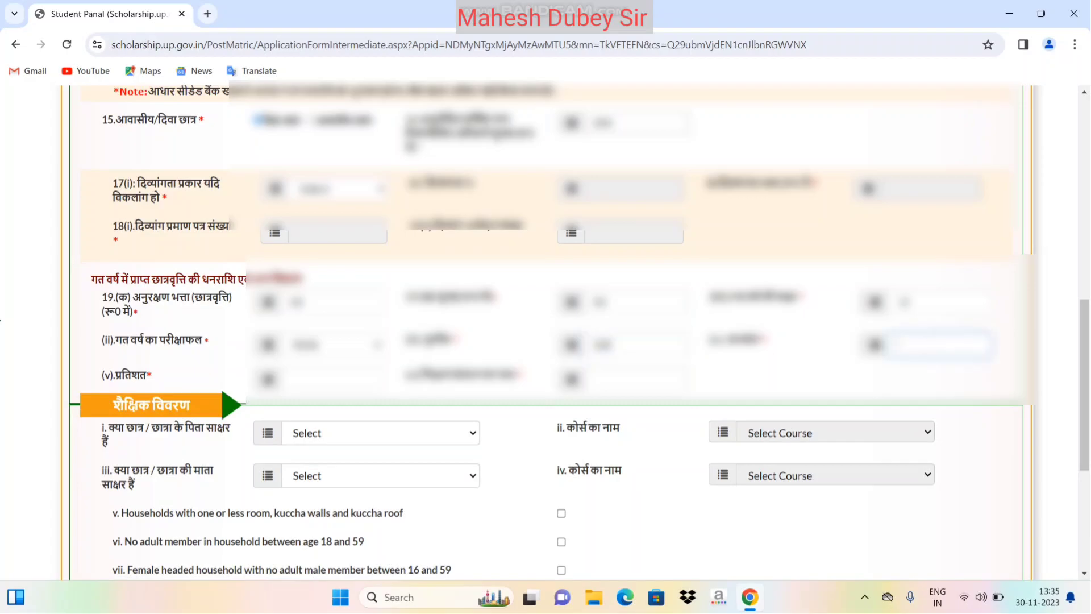
{"action": "type", "text": "500"}
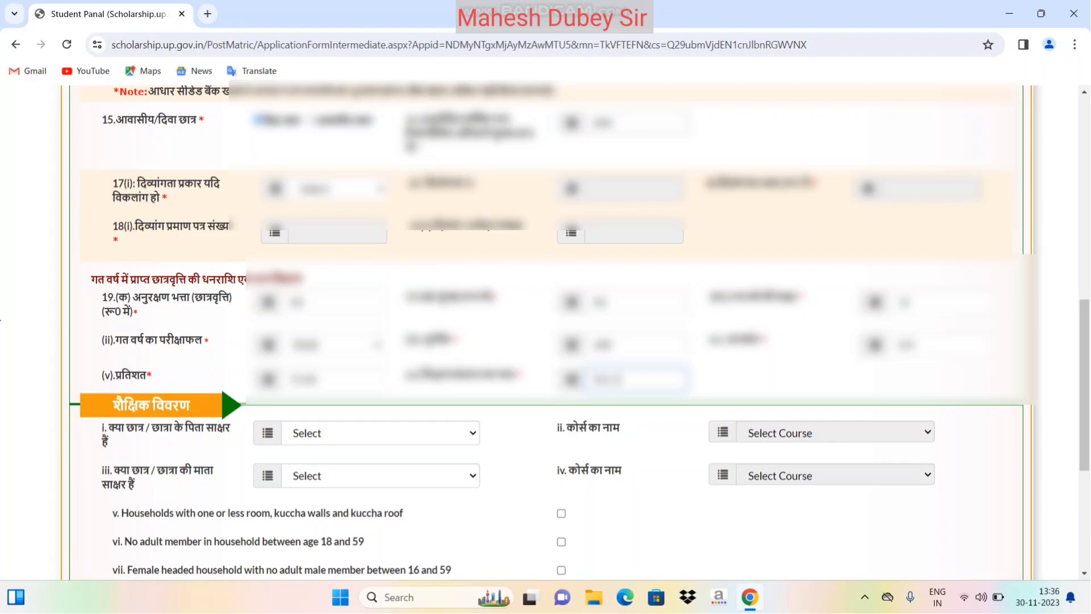
{"action": "type", "text": "INTER C"}
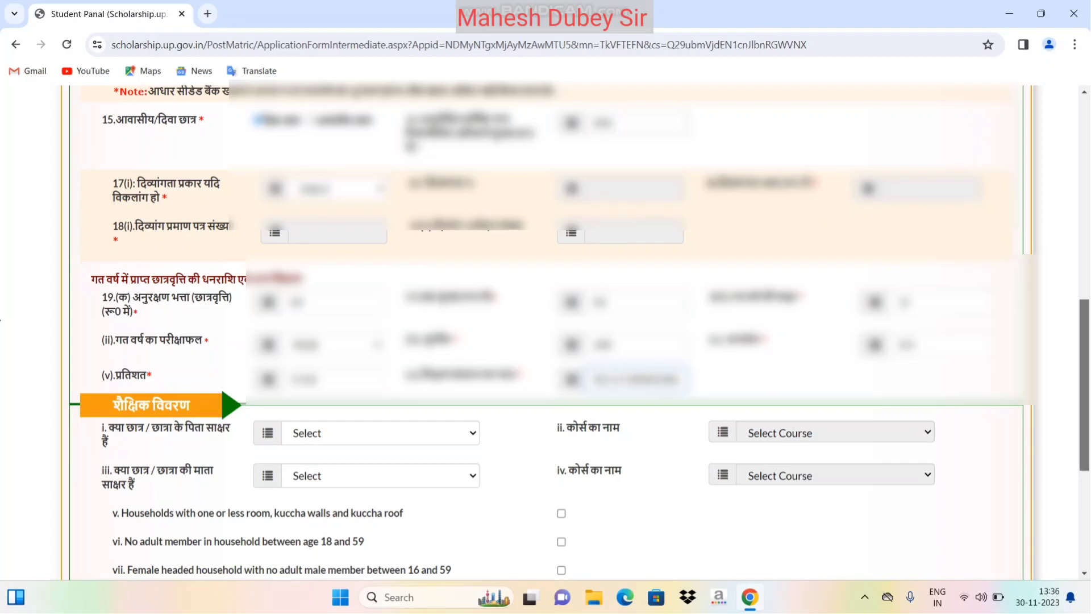
{"action": "scroll", "coordinate": [545, 329], "scroll_direction": "down", "scroll_amount": 2}
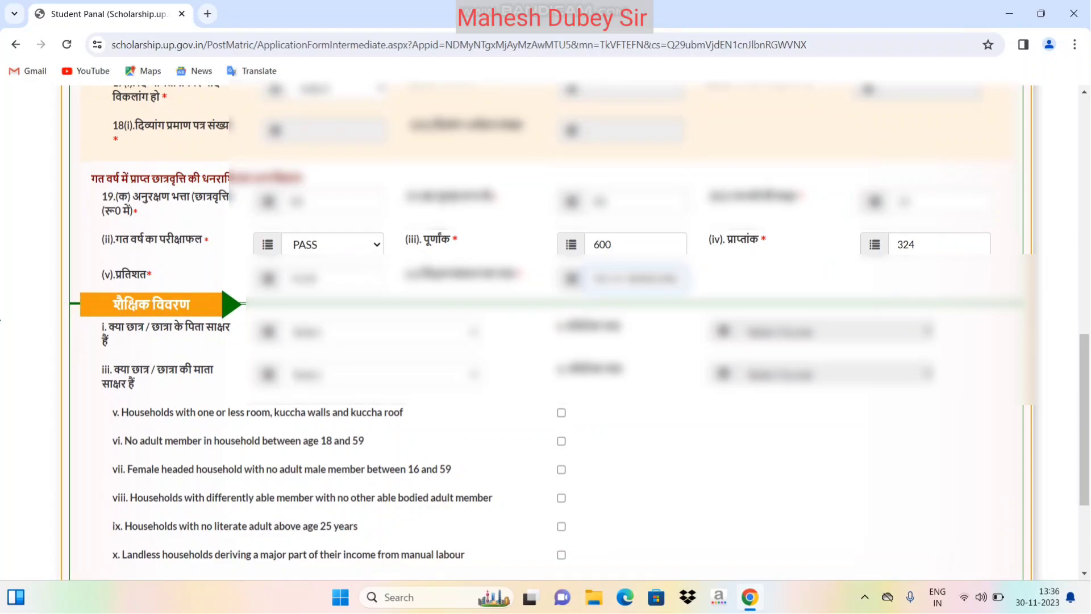
- Set both the father and mother literate fields to NO
{"action": "left_click", "coordinate": [381, 332]}
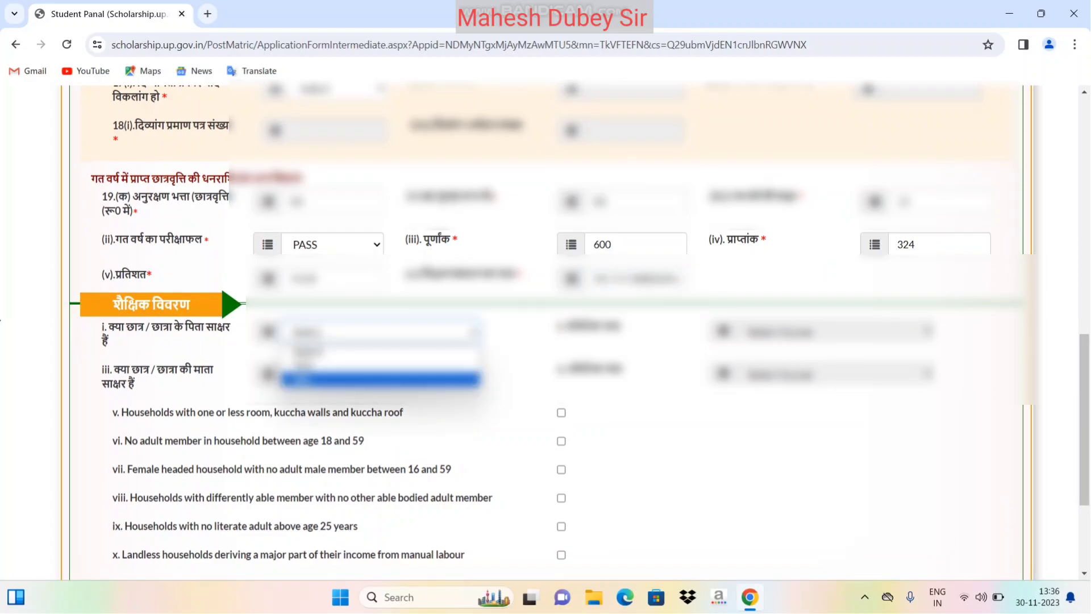
{"action": "left_click", "coordinate": [381, 380]}
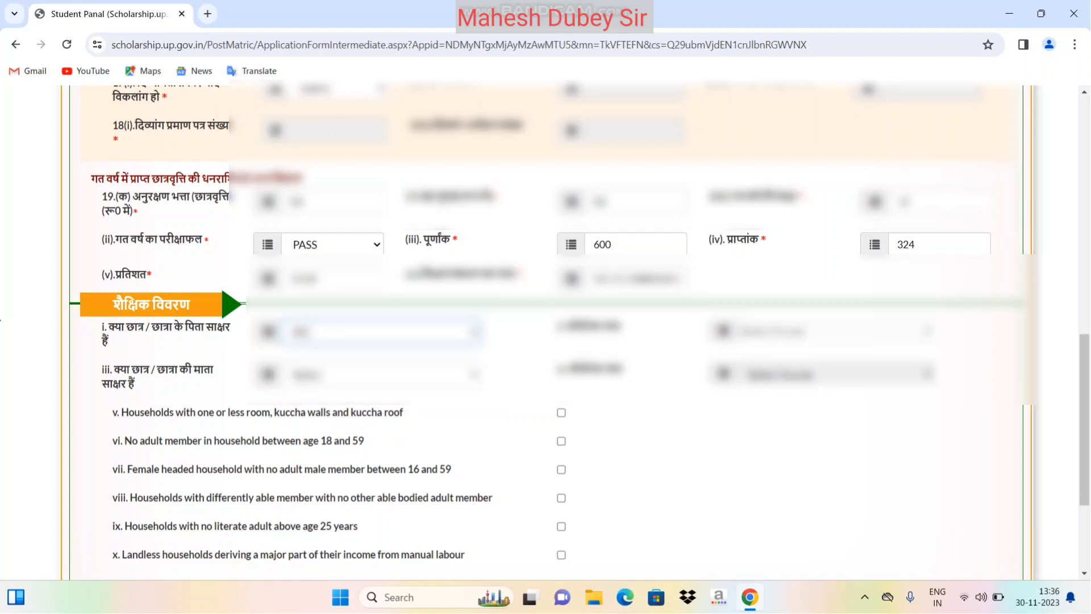
{"action": "left_click", "coordinate": [381, 375]}
{"action": "left_click", "coordinate": [381, 422]}
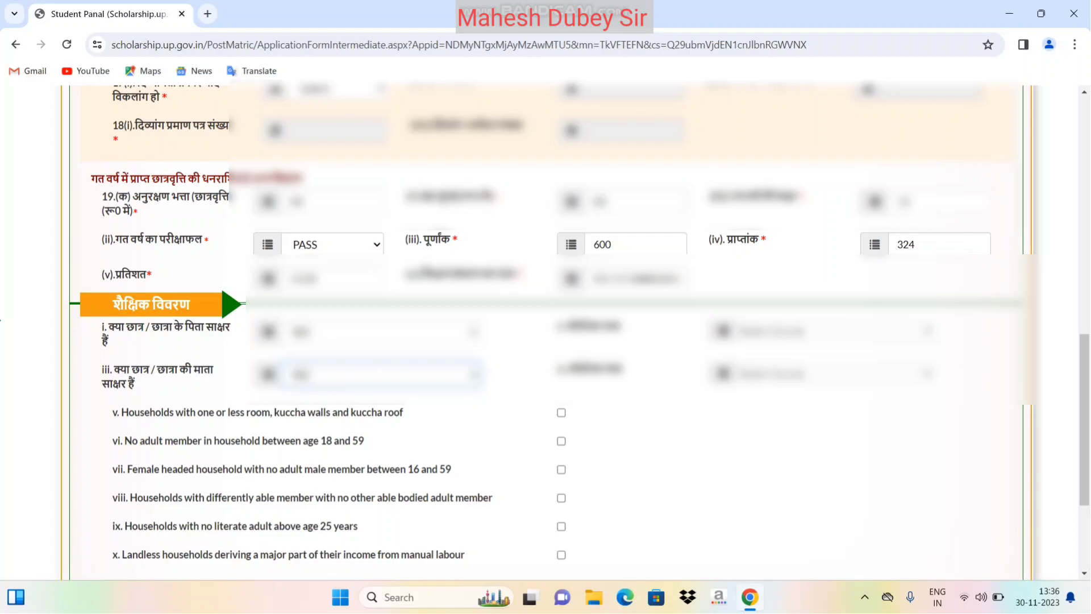
- Tick the kuccha house, no adult 18-59, female-headed and differently-abled household conditions
{"action": "scroll", "coordinate": [546, 333], "scroll_direction": "down", "scroll_amount": 2}
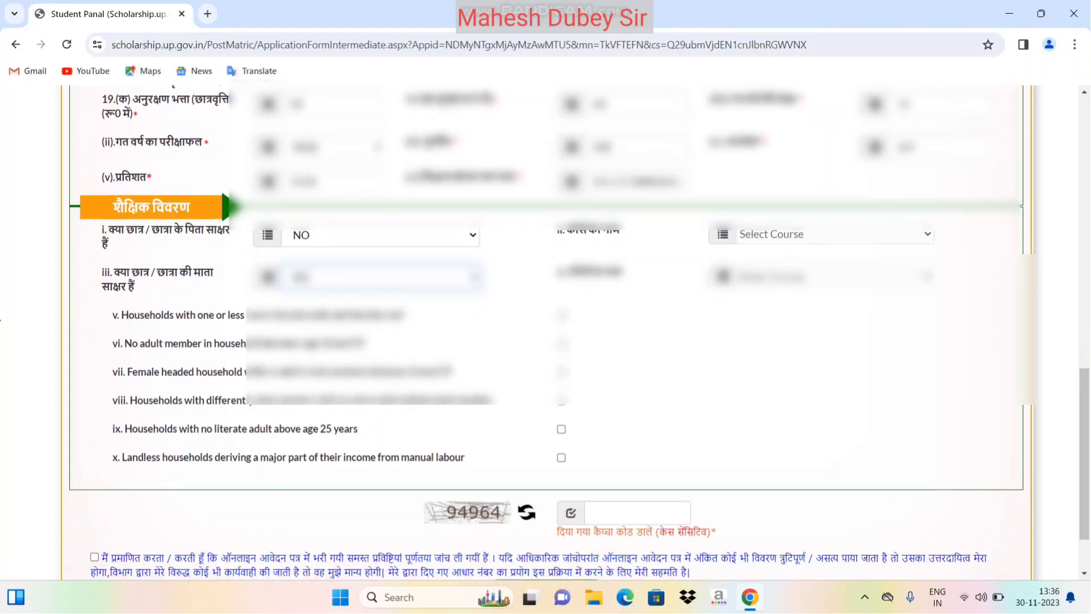
{"action": "left_click", "coordinate": [561, 315]}
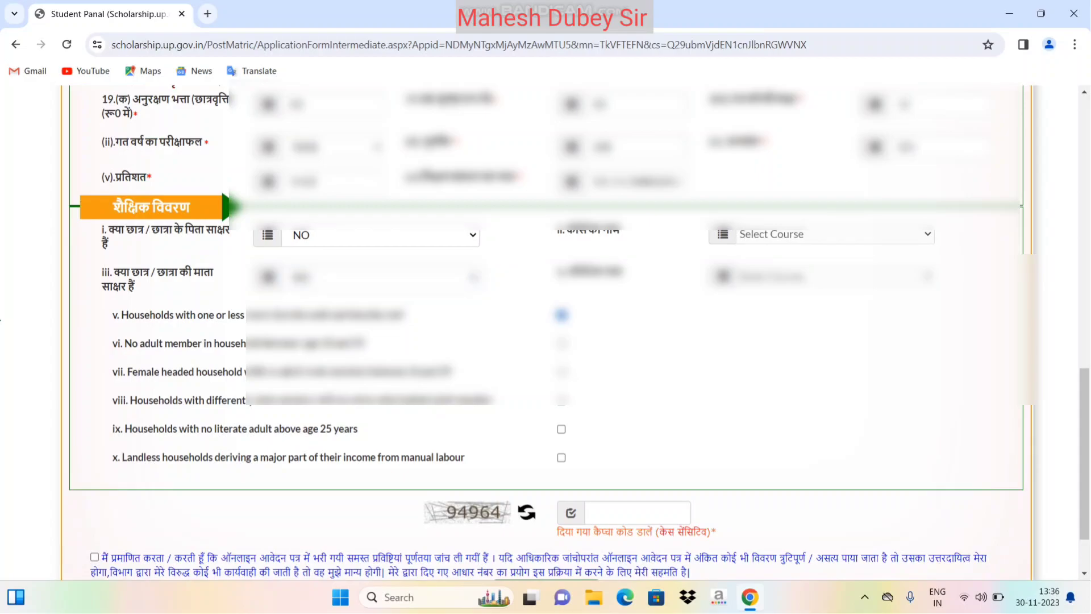
{"action": "left_click", "coordinate": [561, 344]}
{"action": "left_click", "coordinate": [562, 371]}
{"action": "left_click", "coordinate": [562, 401]}
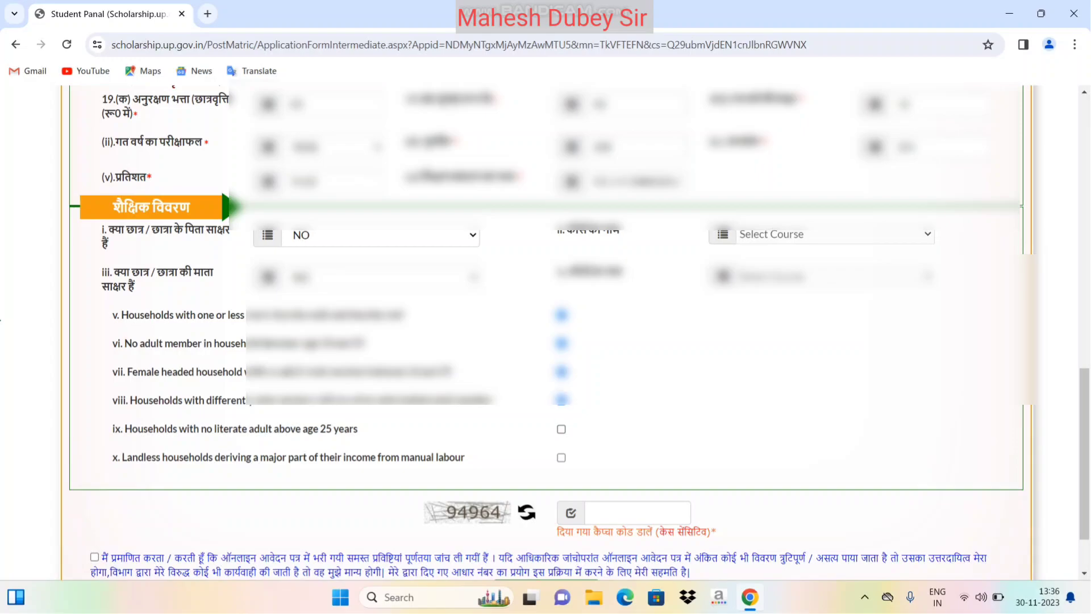
- Enter the captcha, attempt submission, and accept the declaration
{"action": "left_click", "coordinate": [638, 513]}
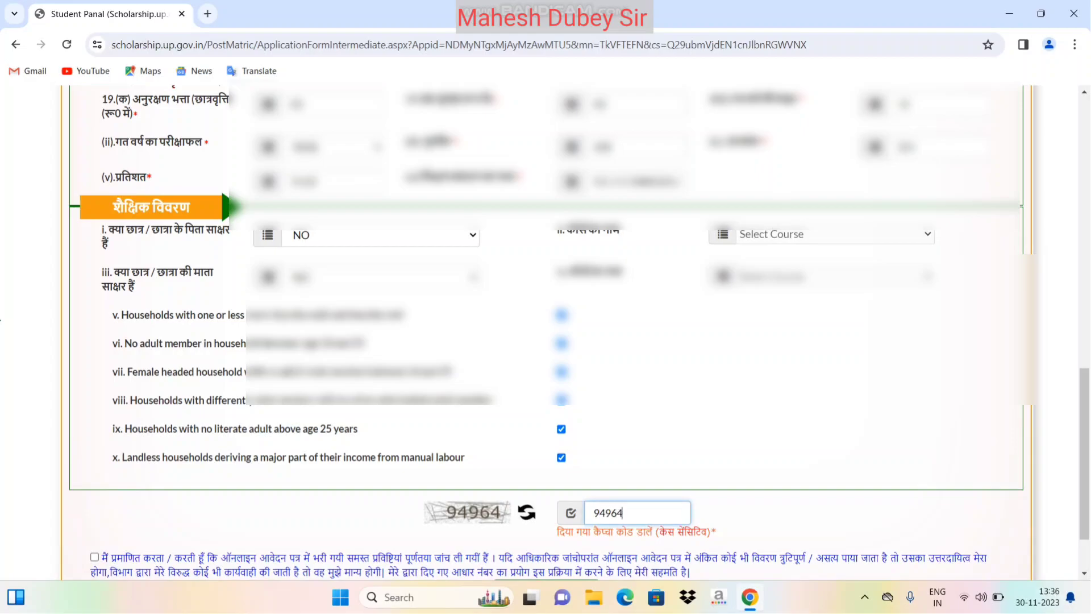
{"action": "scroll", "coordinate": [545, 331], "scroll_direction": "down", "scroll_amount": 2}
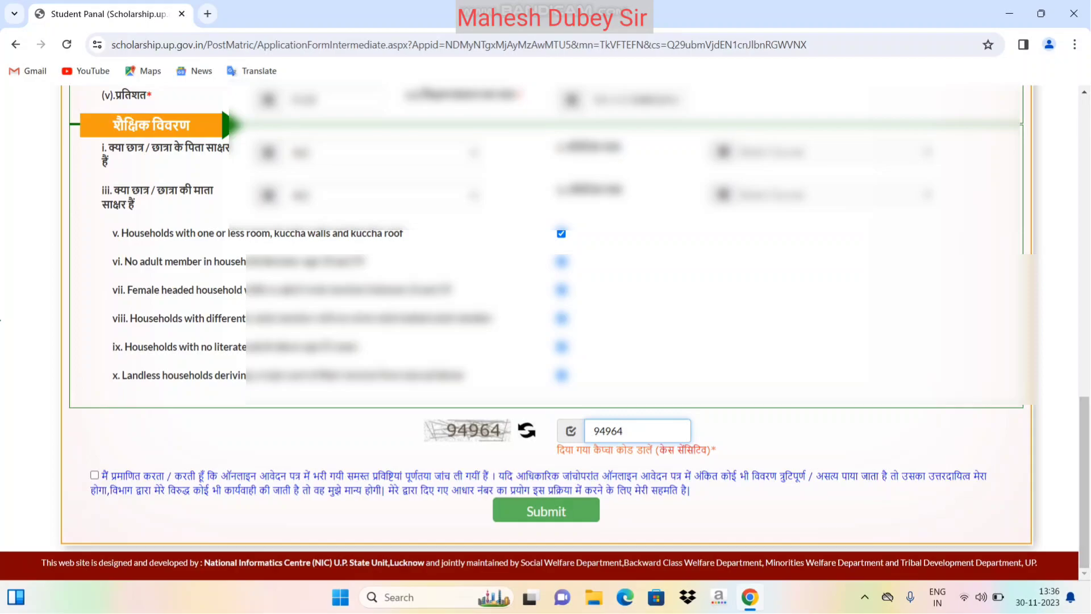
{"action": "left_click", "coordinate": [546, 510]}
{"action": "left_click", "coordinate": [94, 475]}
- Submit the application form and return to the Student Panel status dashboard
{"action": "left_click", "coordinate": [546, 510]}
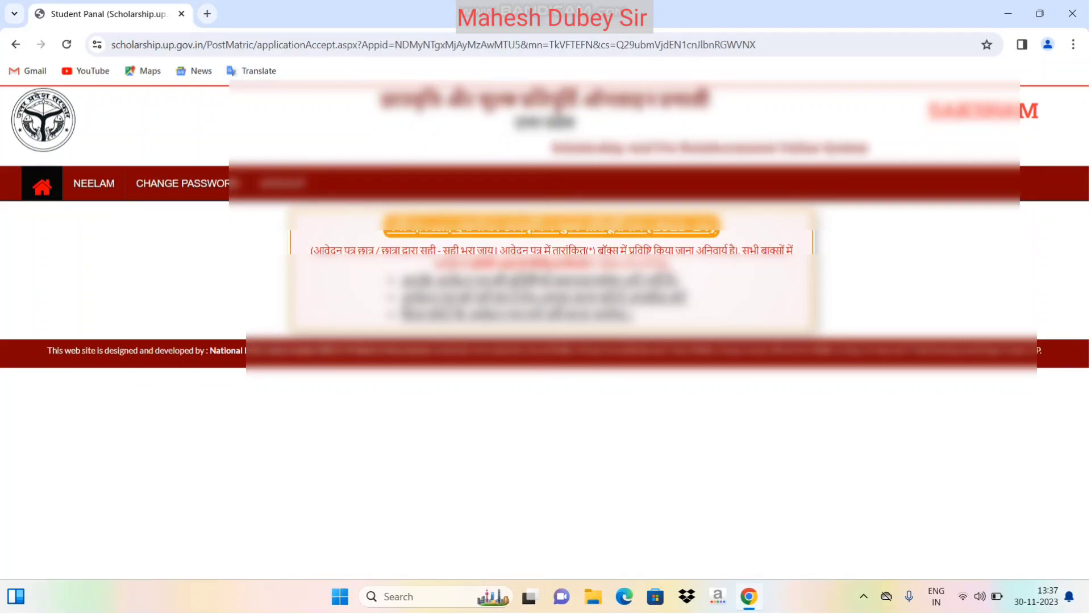
{"action": "left_click", "coordinate": [42, 186]}
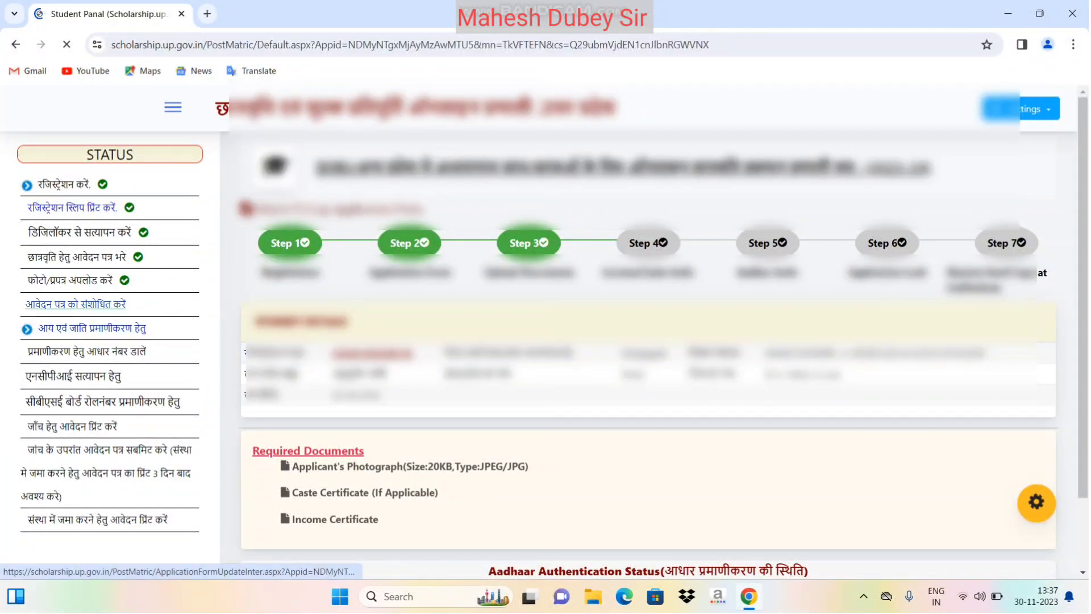
- Edit the application to change the annual non-refundable fee to 1375 and resubmit
{"action": "left_click", "coordinate": [75, 304]}
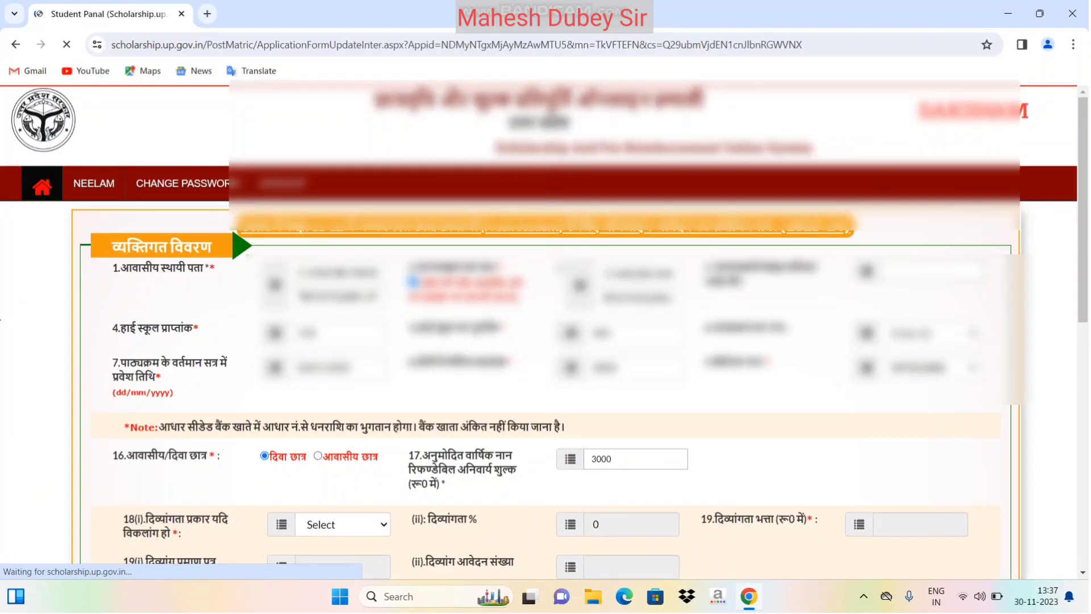
{"action": "left_click_drag", "start_coordinate": [614, 459], "coordinate": [596, 459]}
{"action": "key", "text": "BackSpace"}
{"action": "key", "text": "BackSpace"}
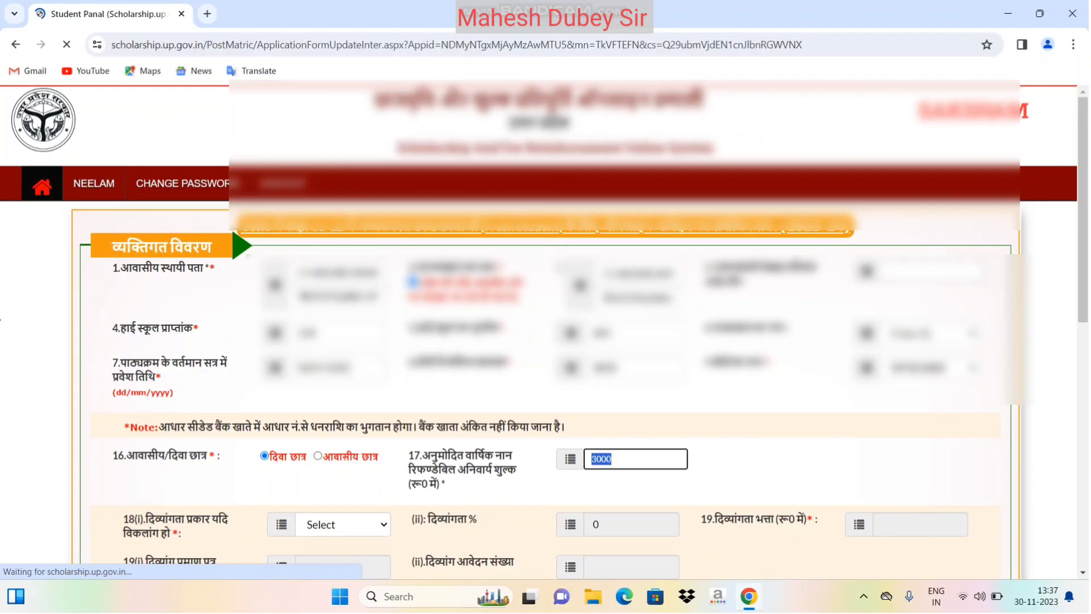
{"action": "type", "text": "1375"}
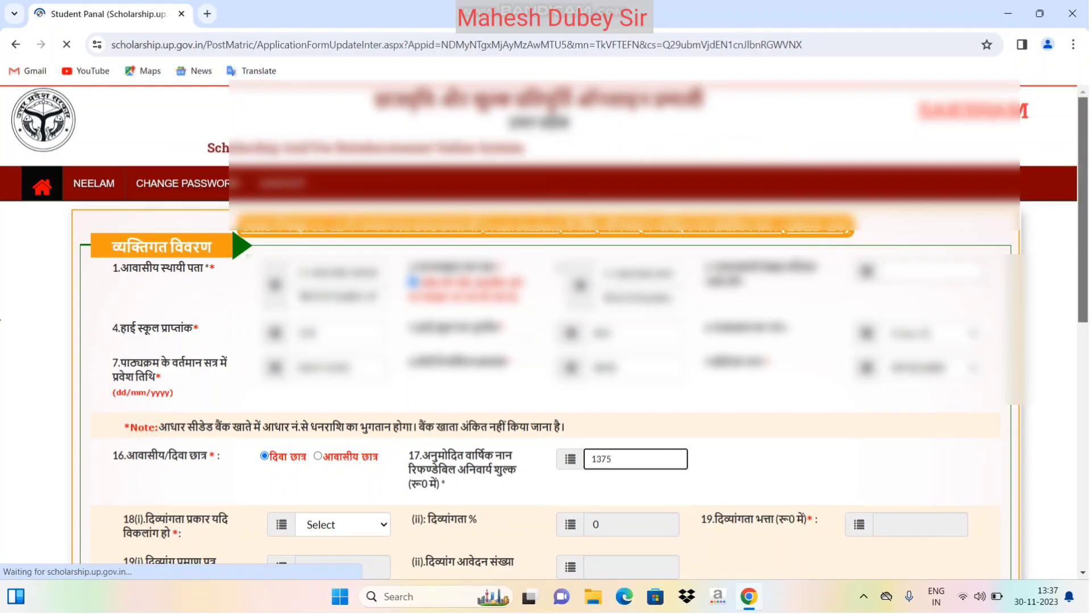
{"action": "scroll", "coordinate": [546, 330], "scroll_direction": "down", "scroll_amount": 9}
{"action": "scroll", "coordinate": [545, 330], "scroll_direction": "down", "scroll_amount": 1}
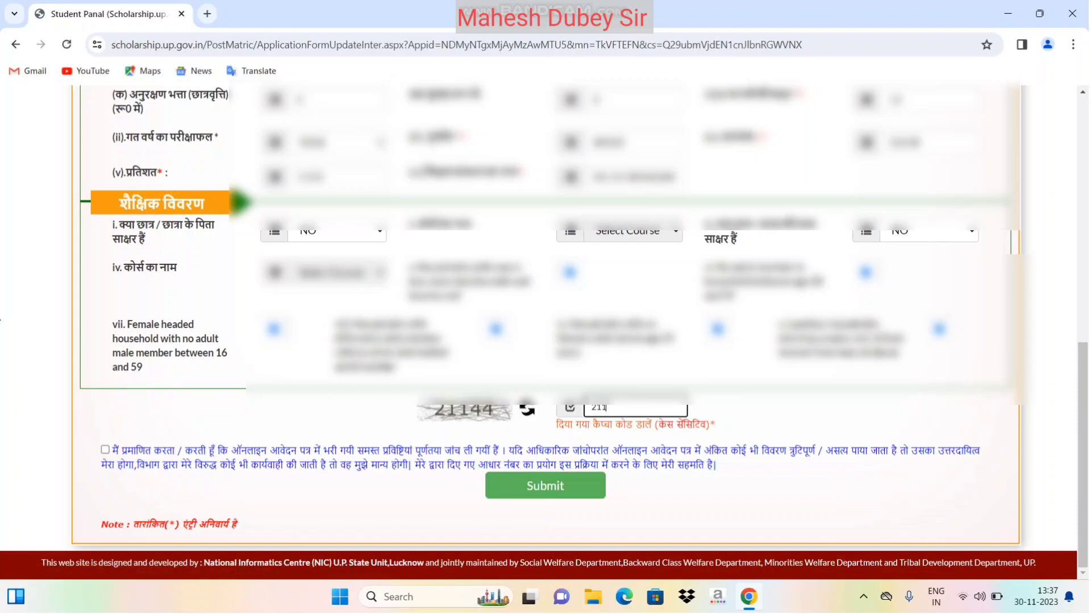
{"action": "key", "text": "Return"}
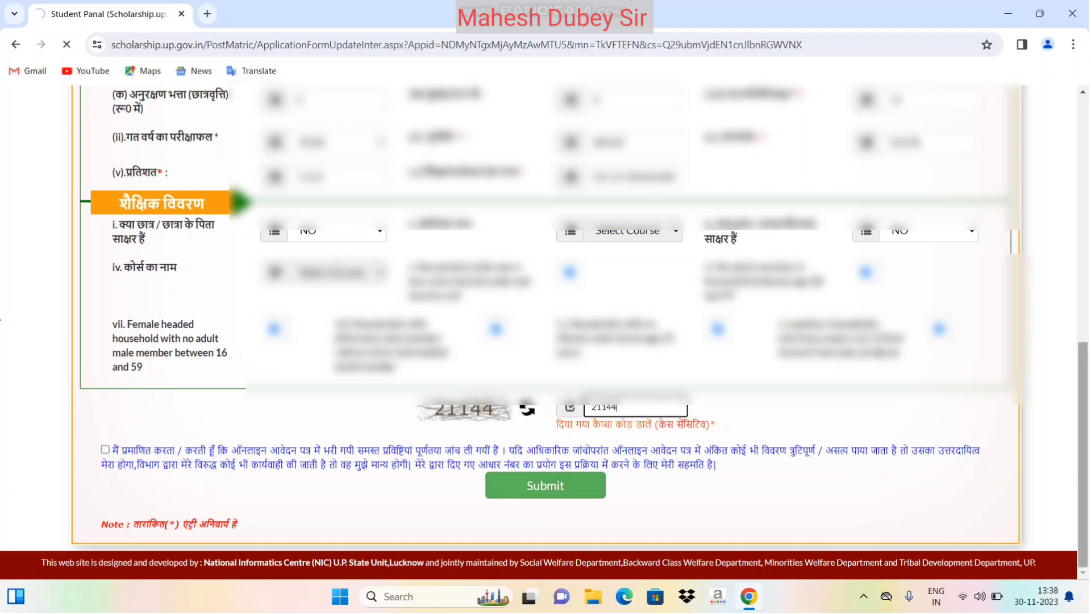
{"action": "left_click_drag", "start_coordinate": [1083, 454], "coordinate": [1083, 227]}
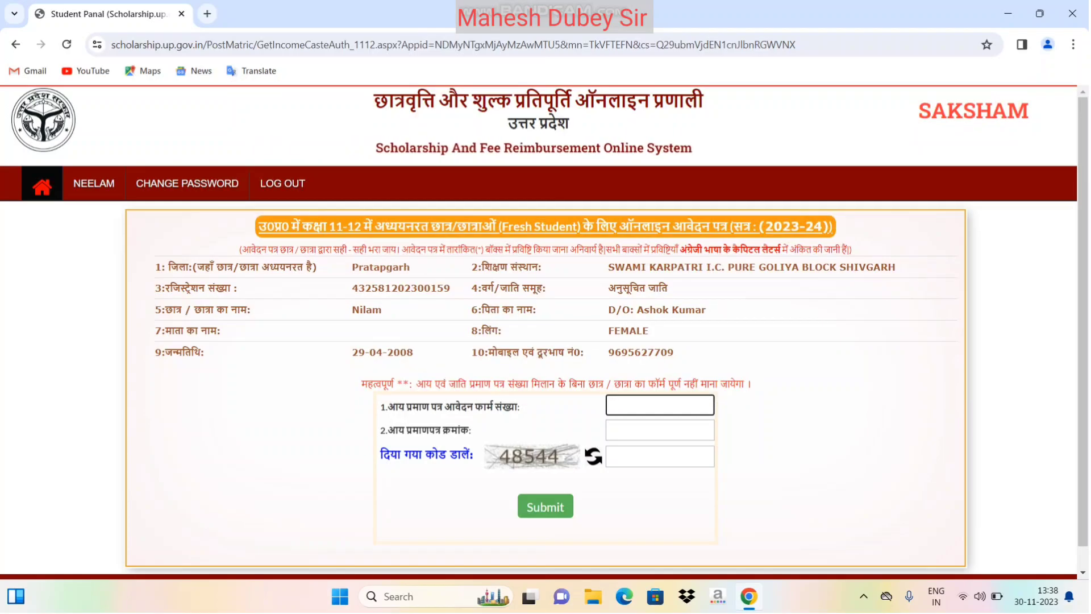
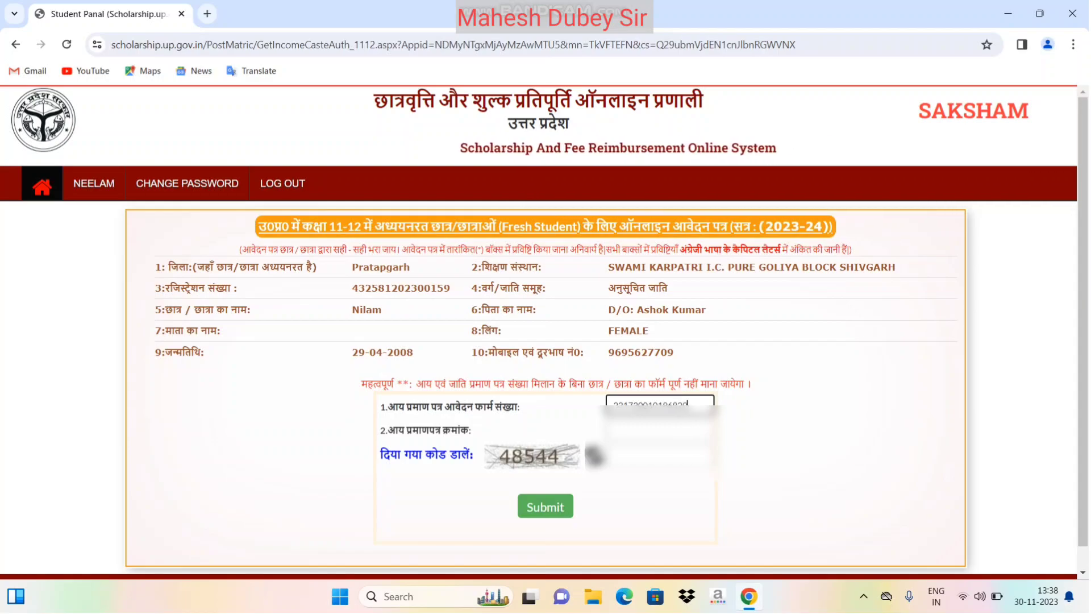
- Enter the income certificate numbers with captcha 48544 and verify the fetched income details
{"action": "key", "text": "Tab"}
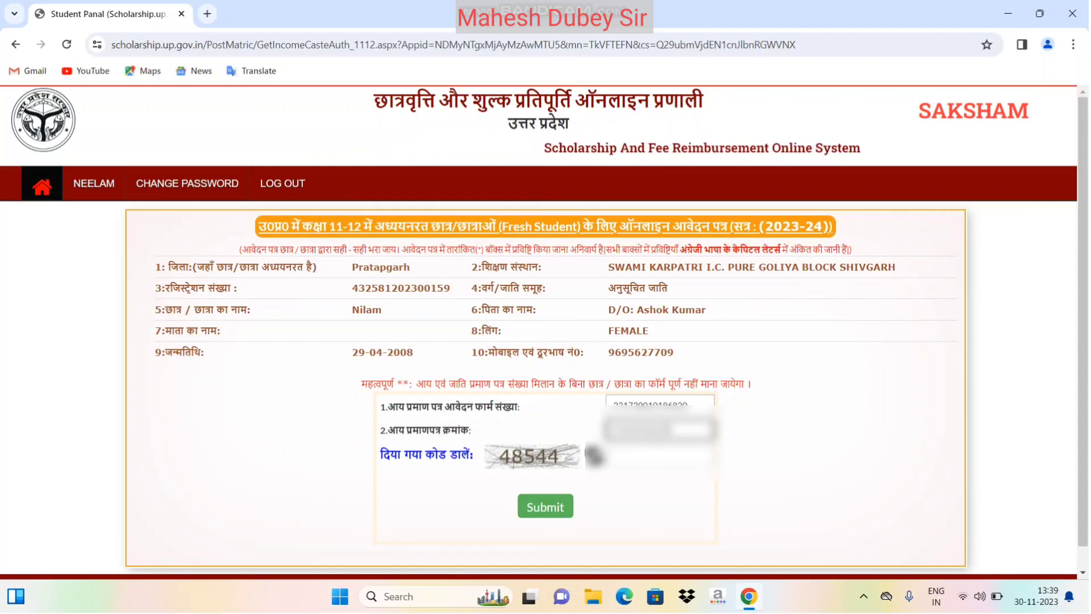
{"action": "left_click", "coordinate": [659, 456]}
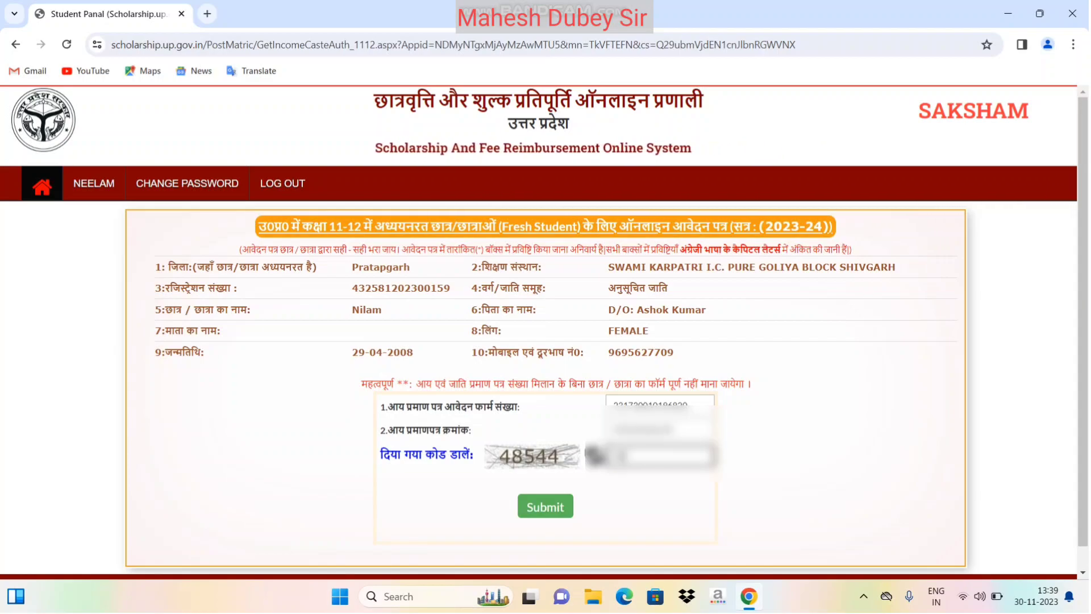
{"action": "type", "text": "48544"}
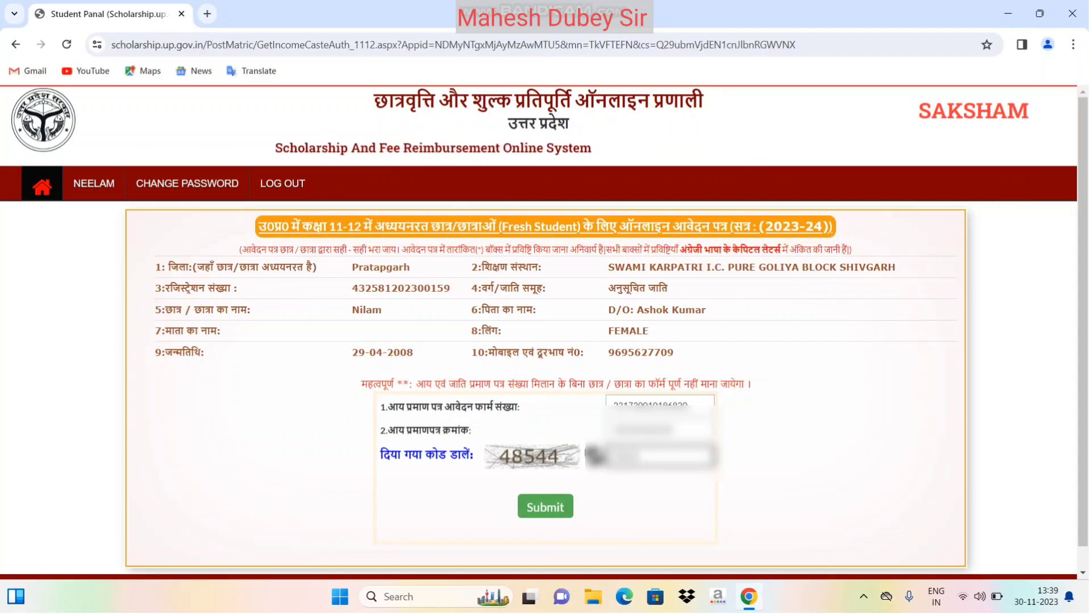
{"action": "left_click", "coordinate": [546, 507]}
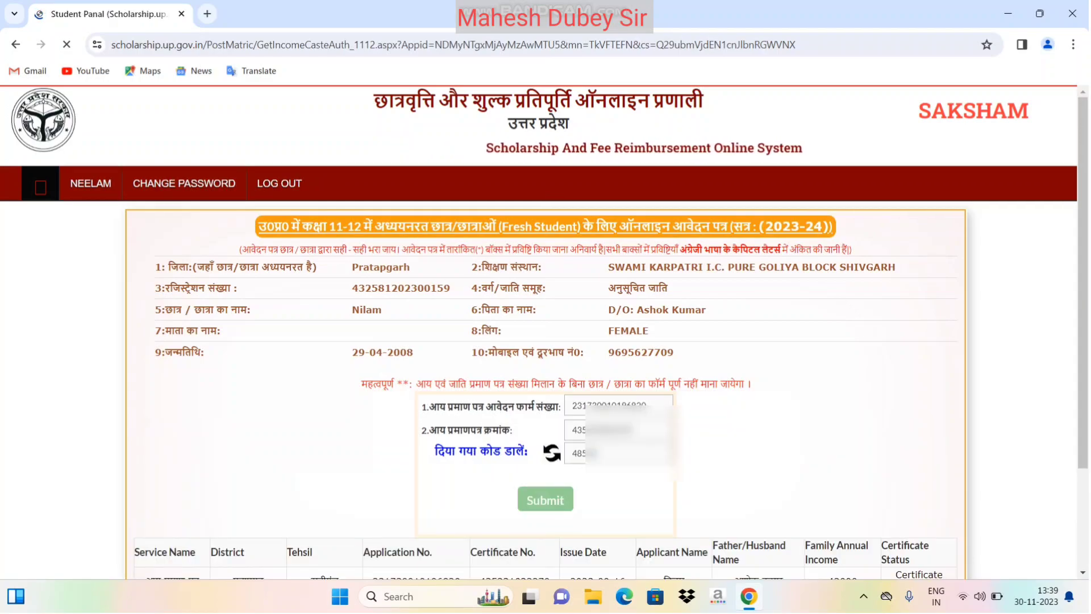
{"action": "left_click_drag", "start_coordinate": [1082, 284], "coordinate": [1082, 382]}
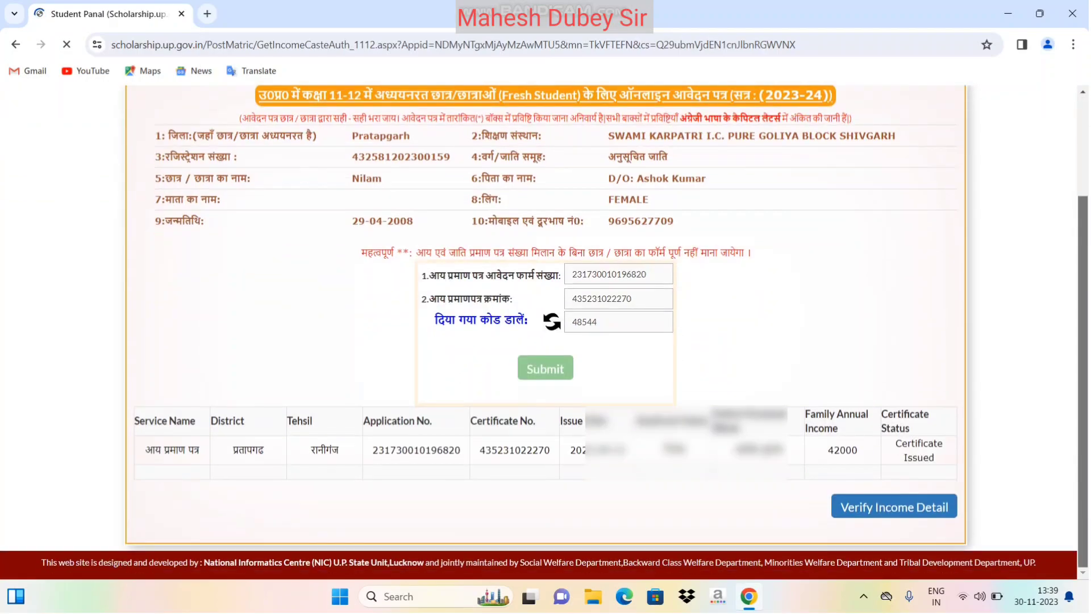
{"action": "left_click", "coordinate": [894, 506]}
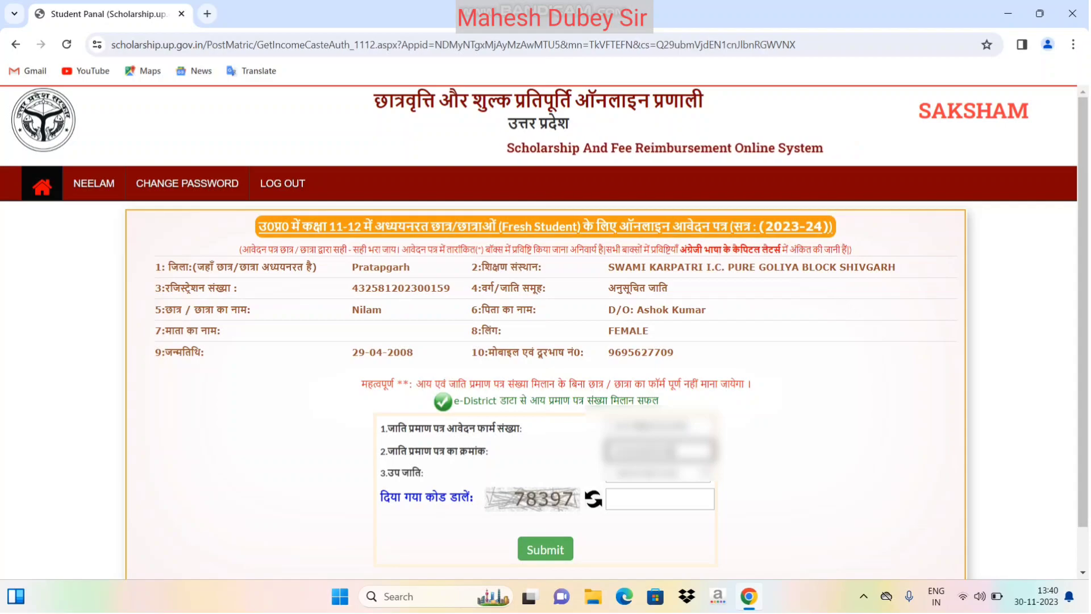
- Choose sub-caste CHAMAR, submit with captcha 78397, and verify the caste details
{"action": "left_click", "coordinate": [673, 473]}
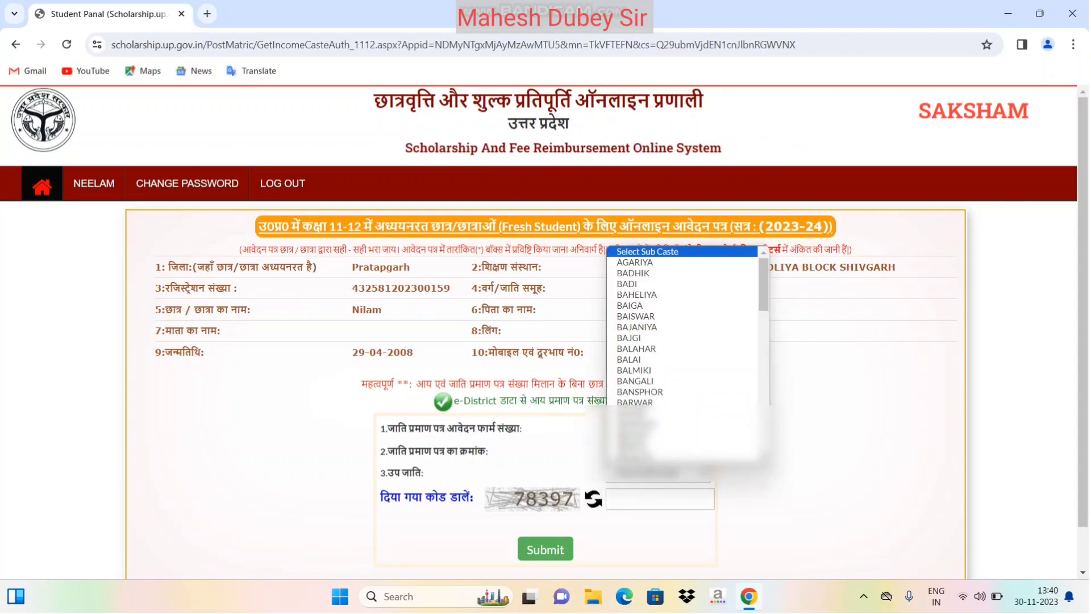
{"action": "scroll", "coordinate": [676, 435], "scroll_direction": "down", "scroll_amount": 1}
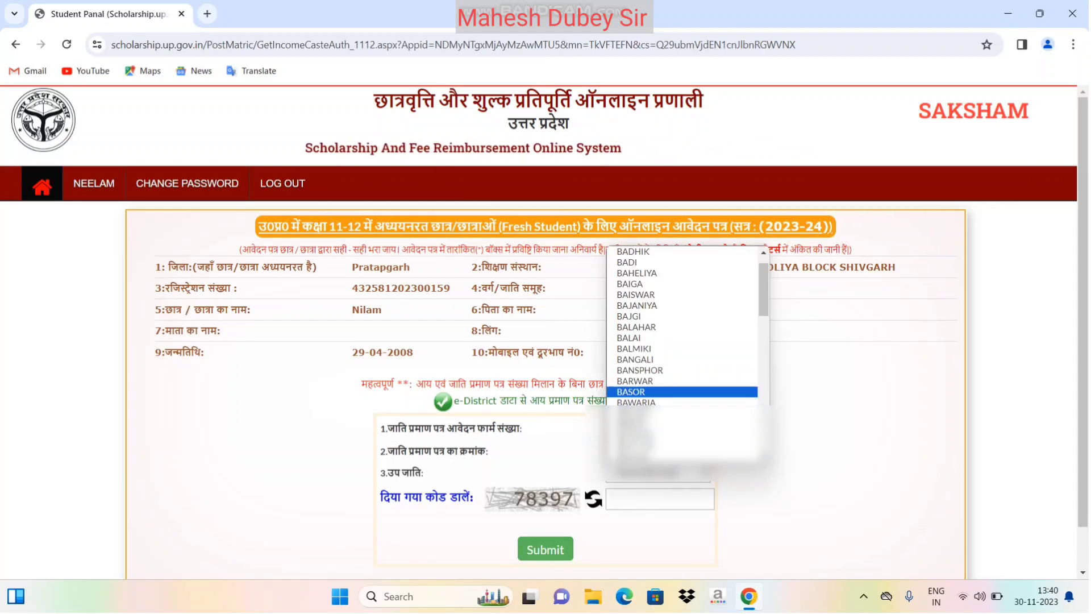
{"action": "scroll", "coordinate": [682, 432], "scroll_direction": "down", "scroll_amount": 2}
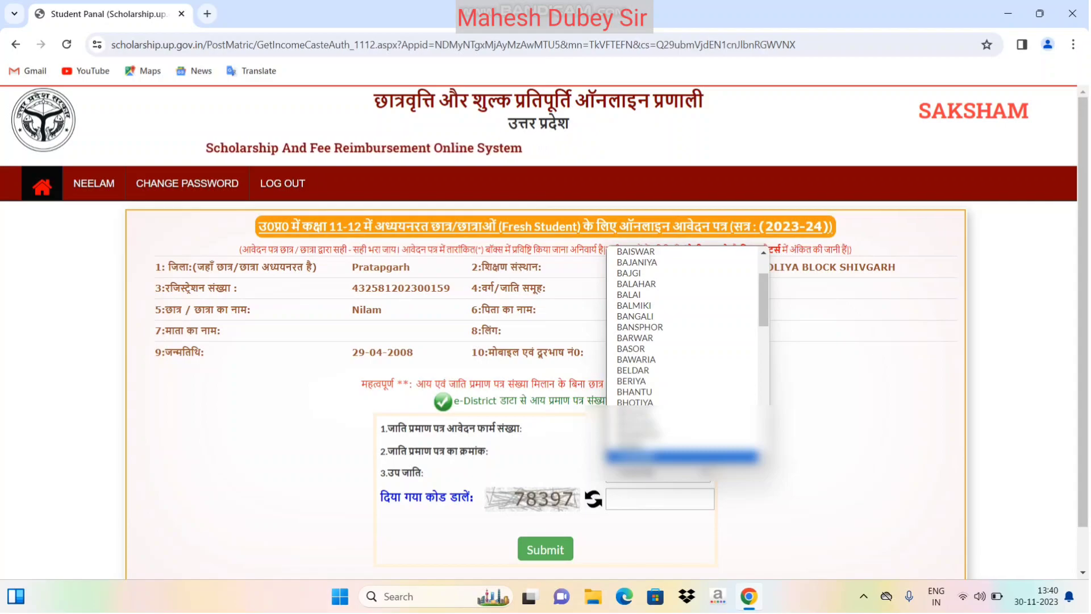
{"action": "left_click", "coordinate": [682, 456]}
{"action": "left_click", "coordinate": [659, 499]}
{"action": "type", "text": "78"}
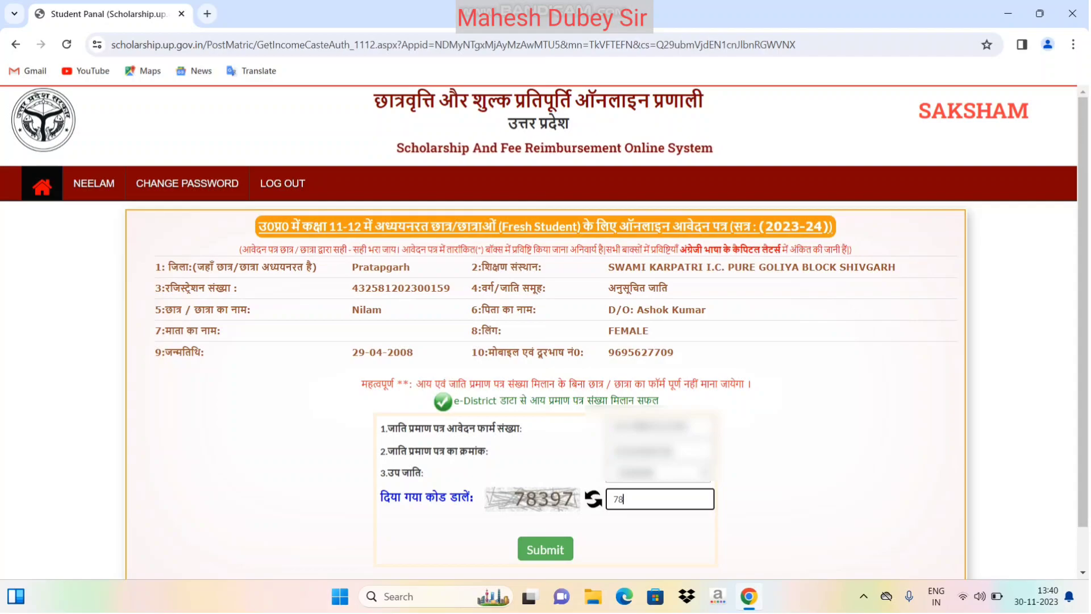
{"action": "type", "text": "397"}
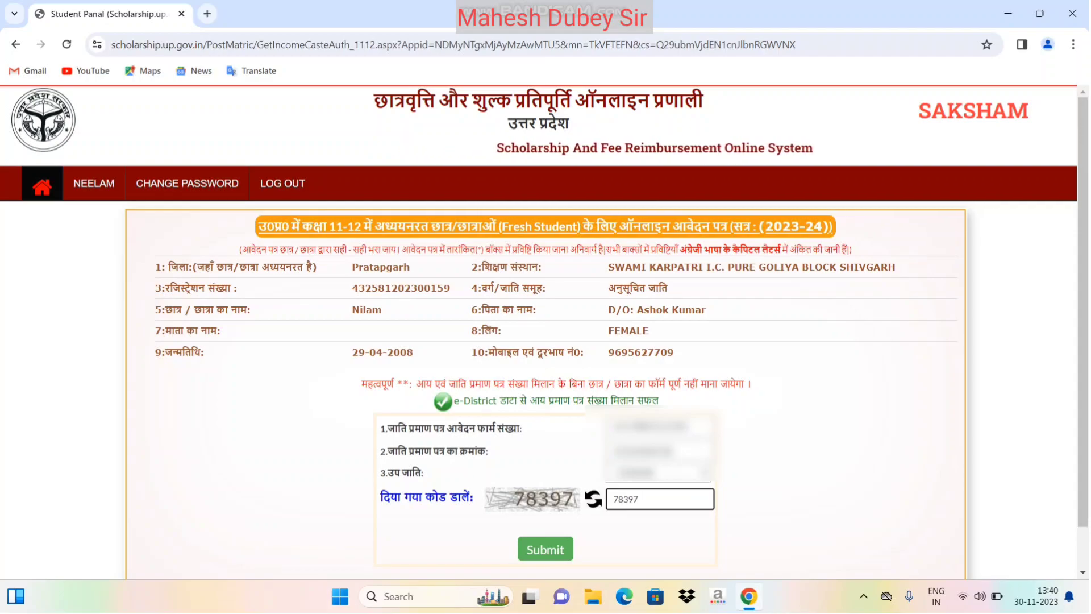
{"action": "key", "text": "Tab"}
{"action": "key", "text": "Return"}
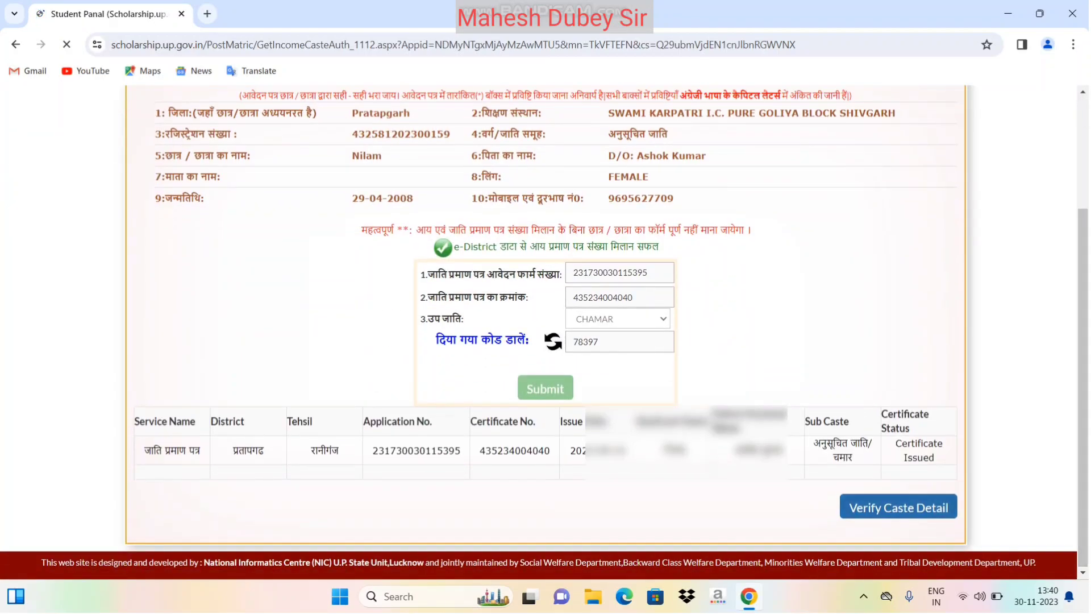
{"action": "left_click", "coordinate": [898, 506]}
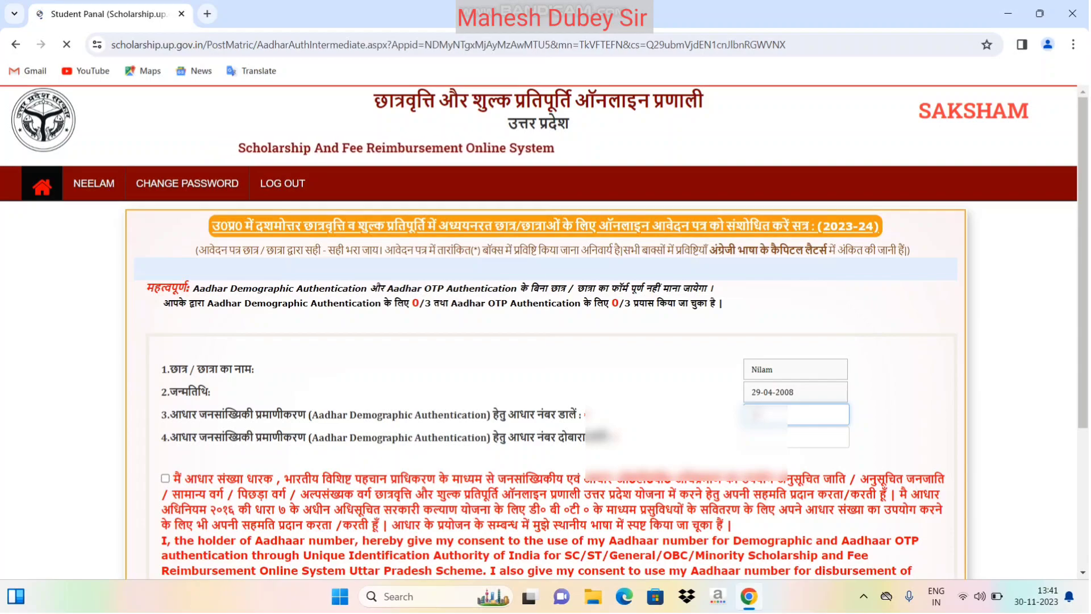
- Enter and confirm the Aadhaar number, give consent, and submit with the captcha for verification
{"action": "type", "text": "***"}
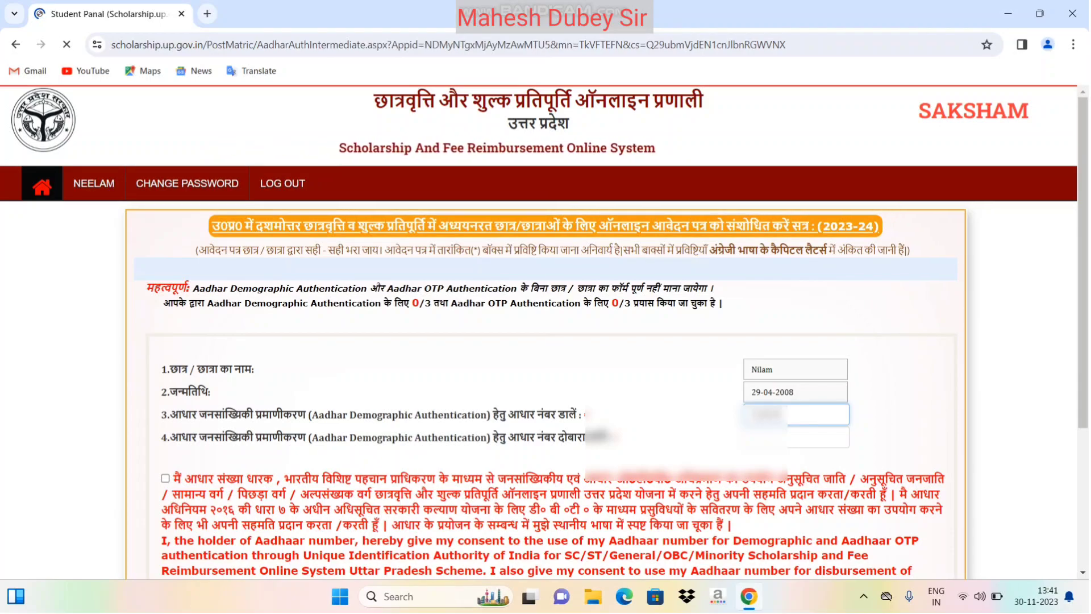
{"action": "type", "text": "0"}
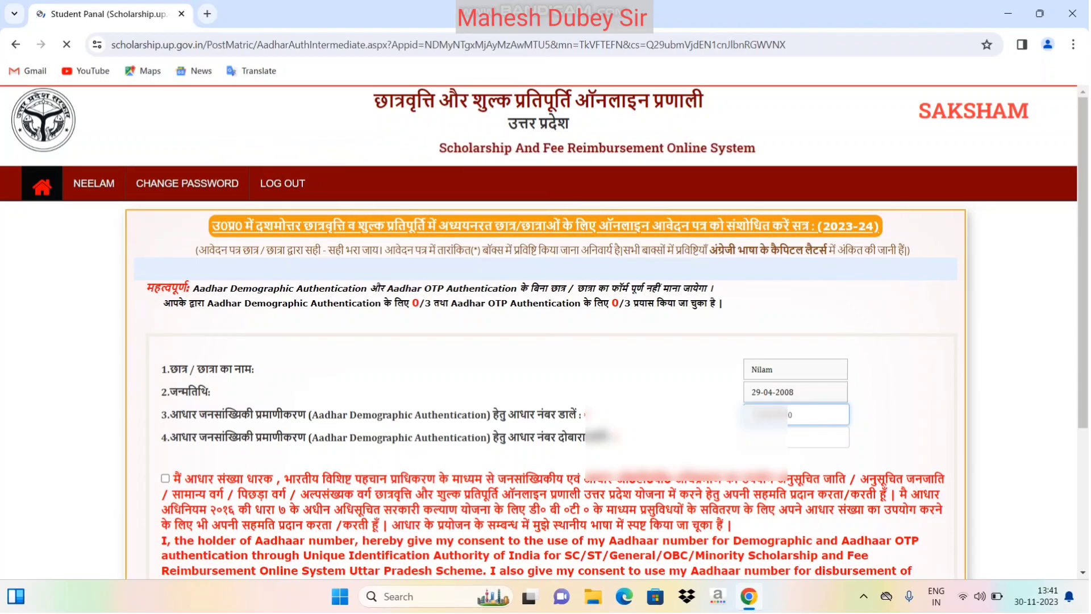
{"action": "type", "text": "***"}
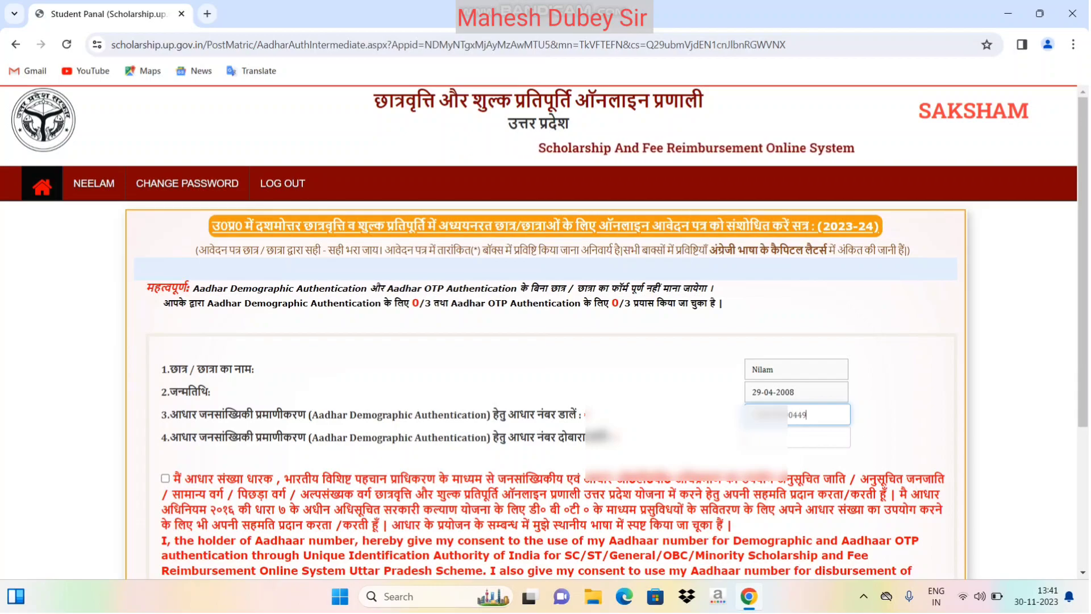
{"action": "key", "text": "Tab"}
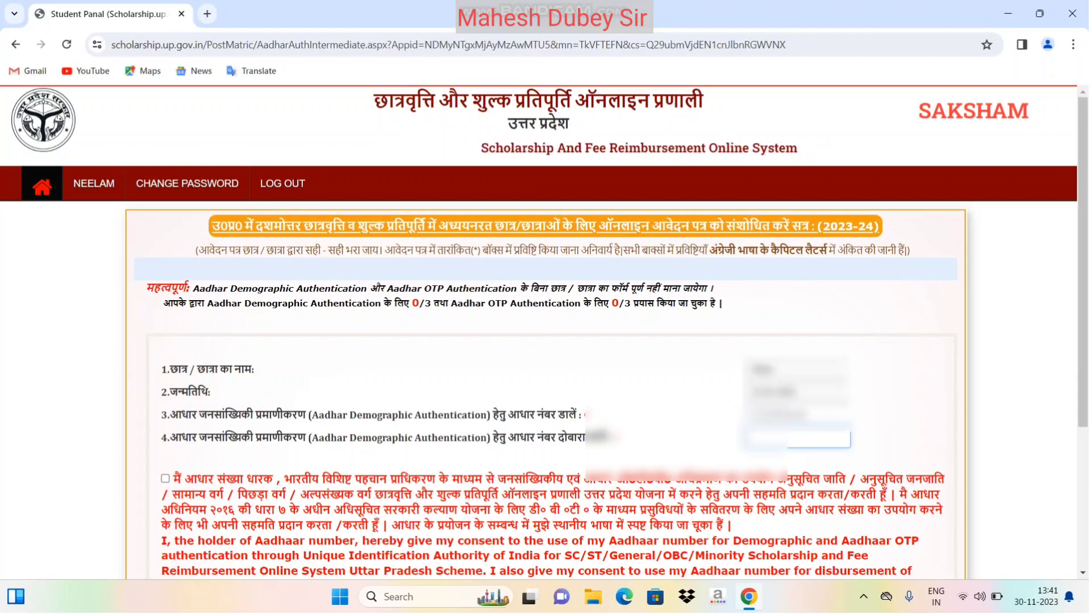
{"action": "type", "text": "***"}
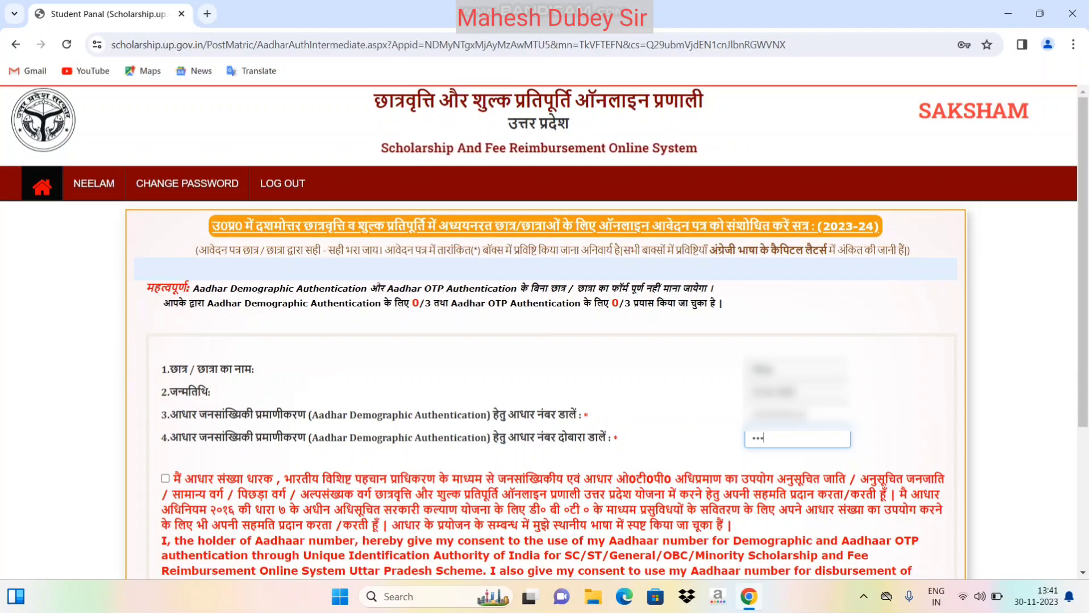
{"action": "type", "text": "*****"}
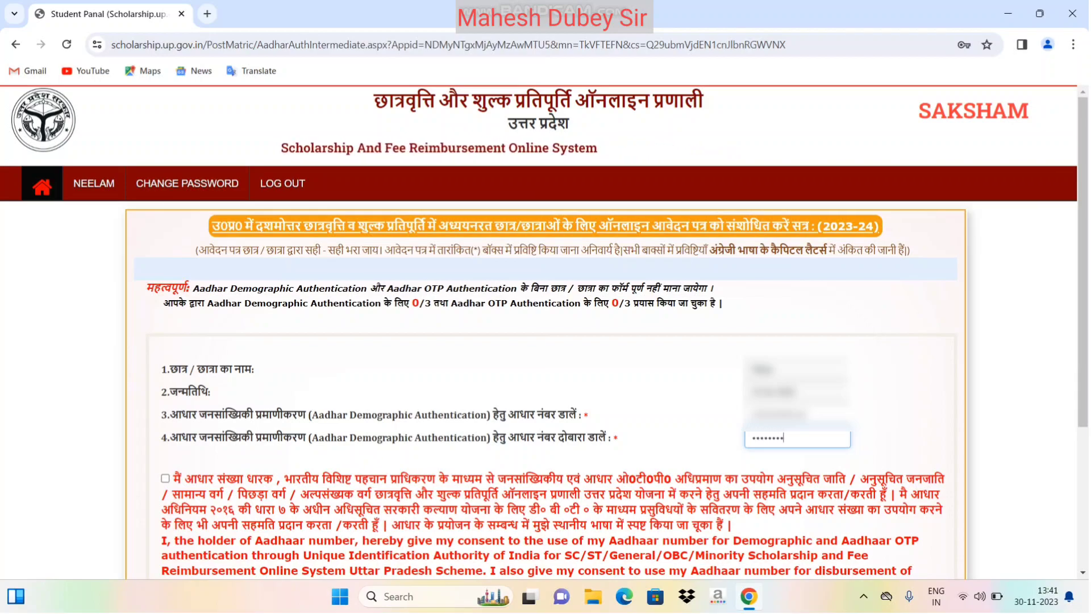
{"action": "type", "text": "****"}
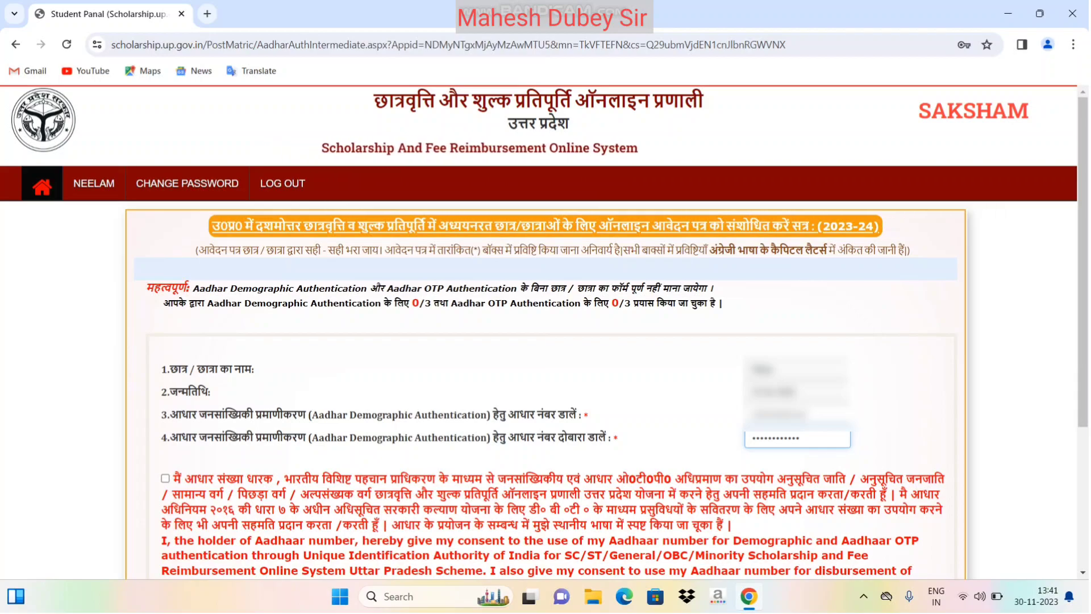
{"action": "left_click", "coordinate": [165, 479]}
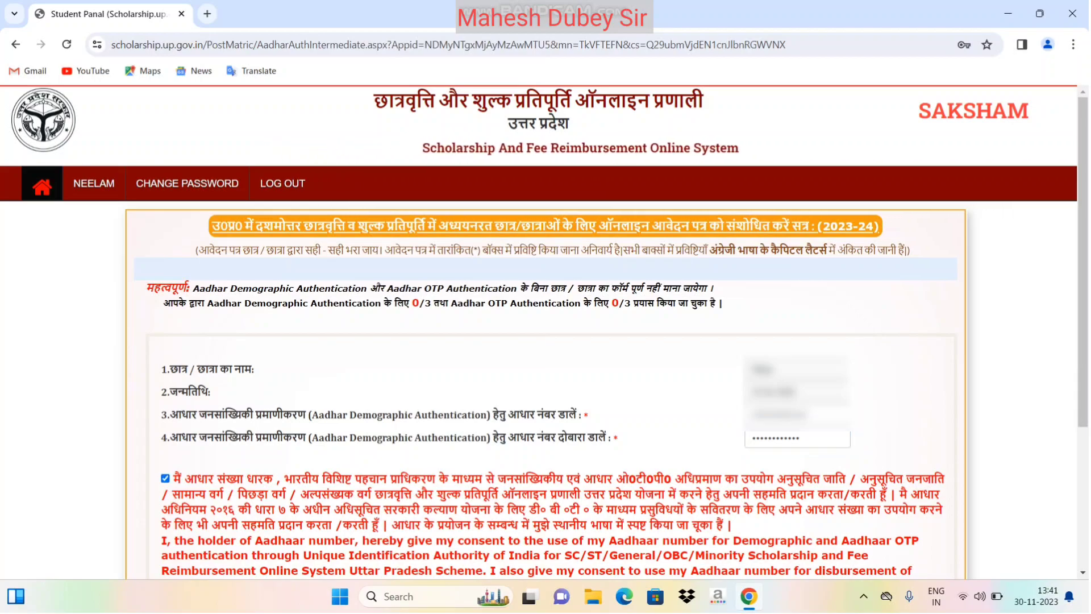
{"action": "left_click_drag", "start_coordinate": [1083, 273], "coordinate": [1083, 381]}
{"action": "left_click", "coordinate": [797, 460]}
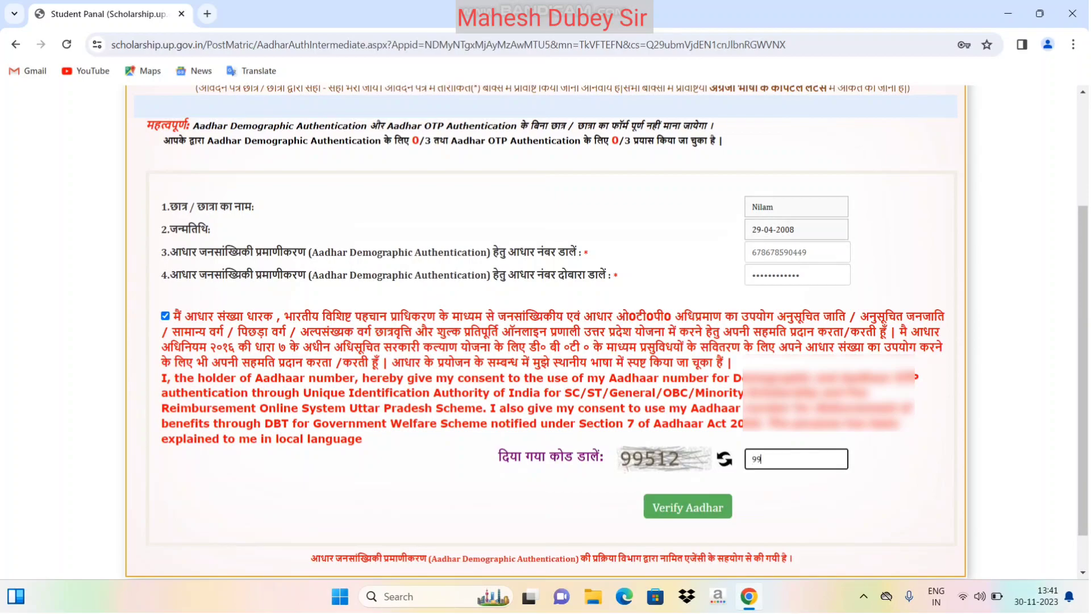
{"action": "key", "text": "Return"}
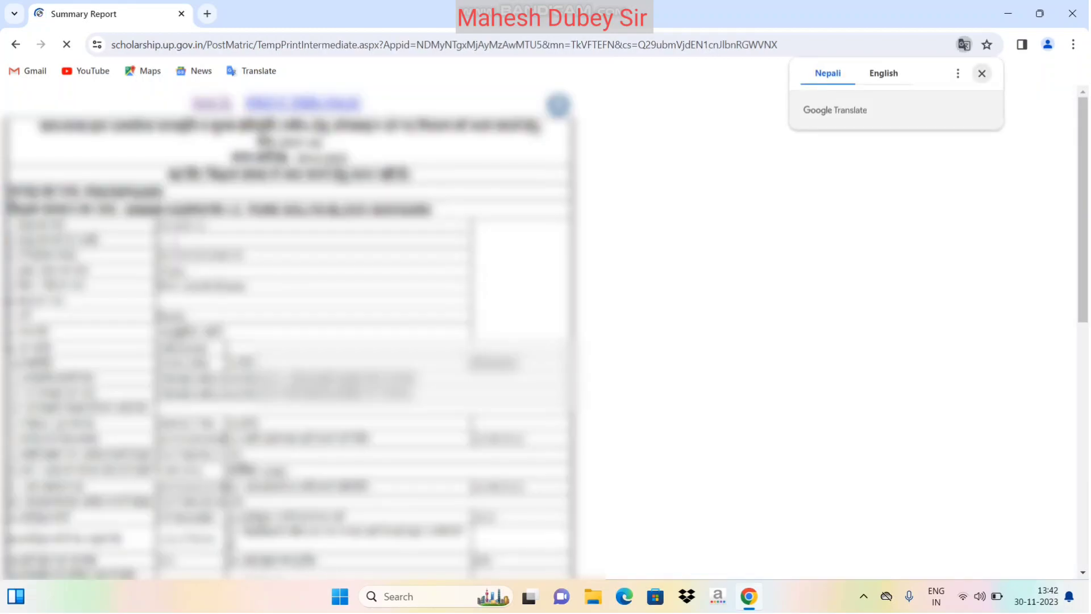
- Dismiss the translation offer and print the Summary Report to a PDF file
{"action": "left_click", "coordinate": [982, 73]}
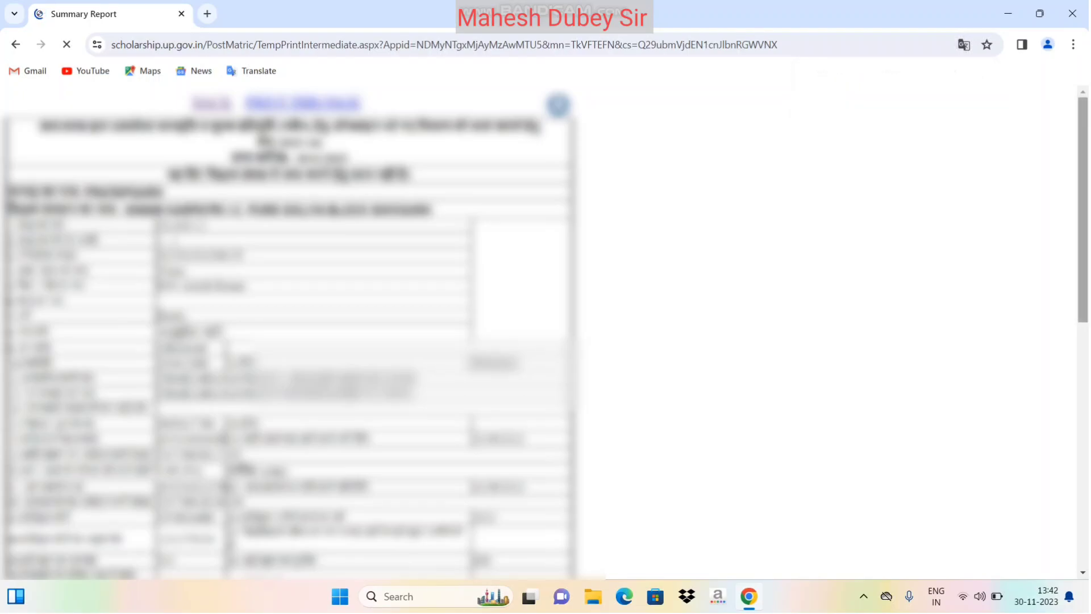
{"action": "mouse_move", "coordinate": [1082, 187]}
{"action": "left_mouse_down"}
{"action": "mouse_move", "coordinate": [1083, 433]}
{"action": "mouse_move", "coordinate": [1083, 188]}
{"action": "left_mouse_up"}
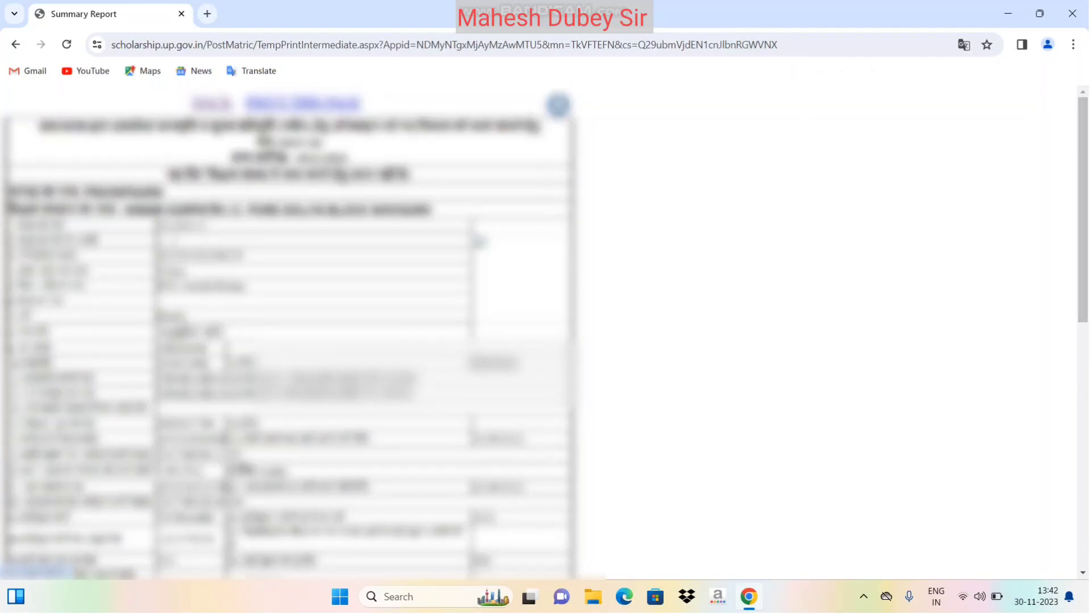
{"action": "left_click", "coordinate": [303, 104]}
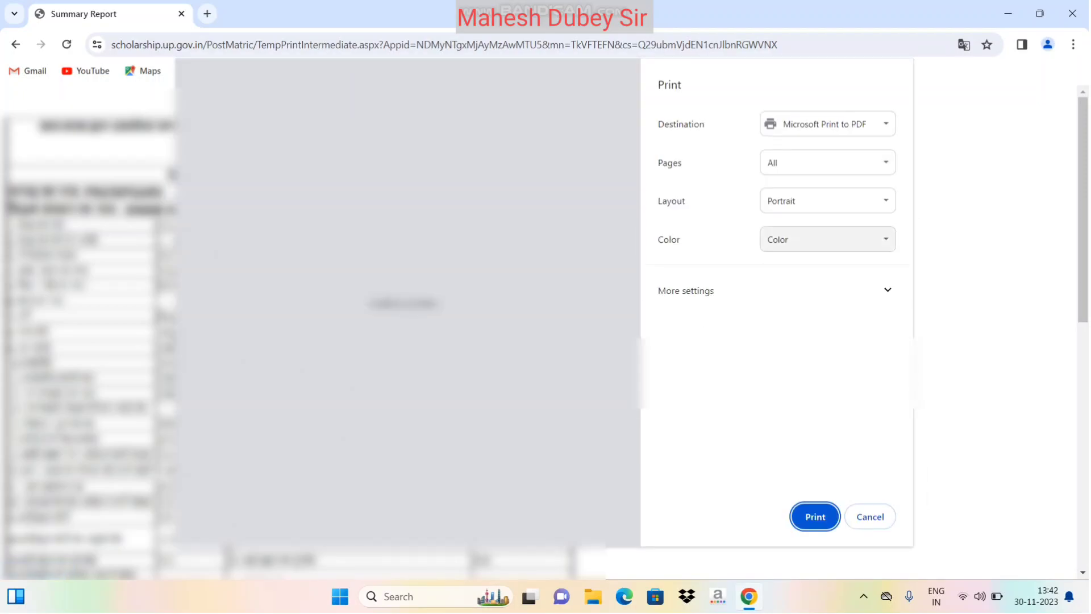
{"action": "key", "text": "Return"}
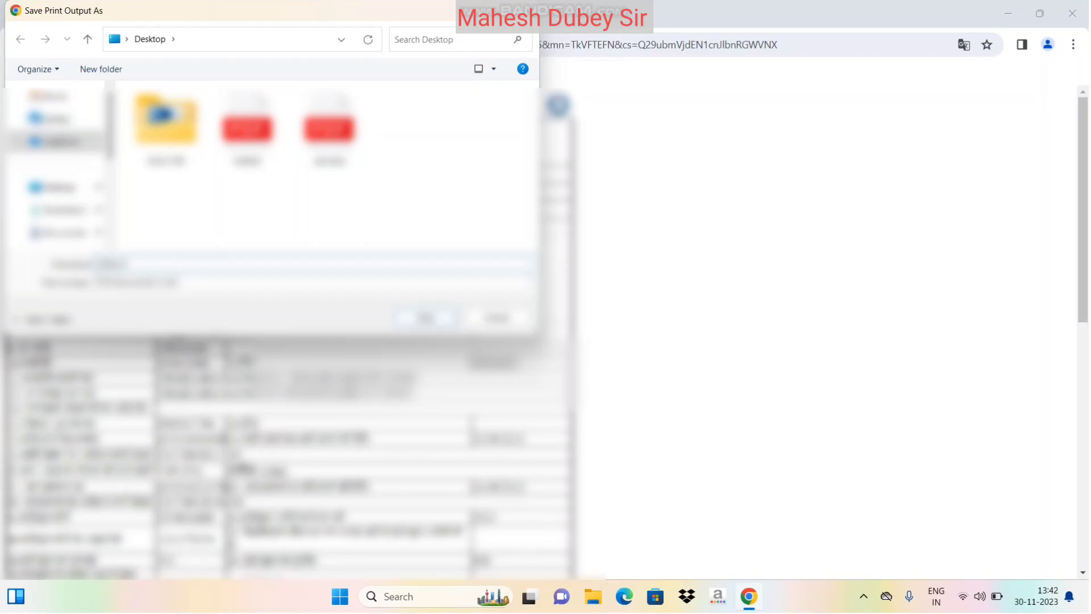
{"action": "key", "text": "Return"}
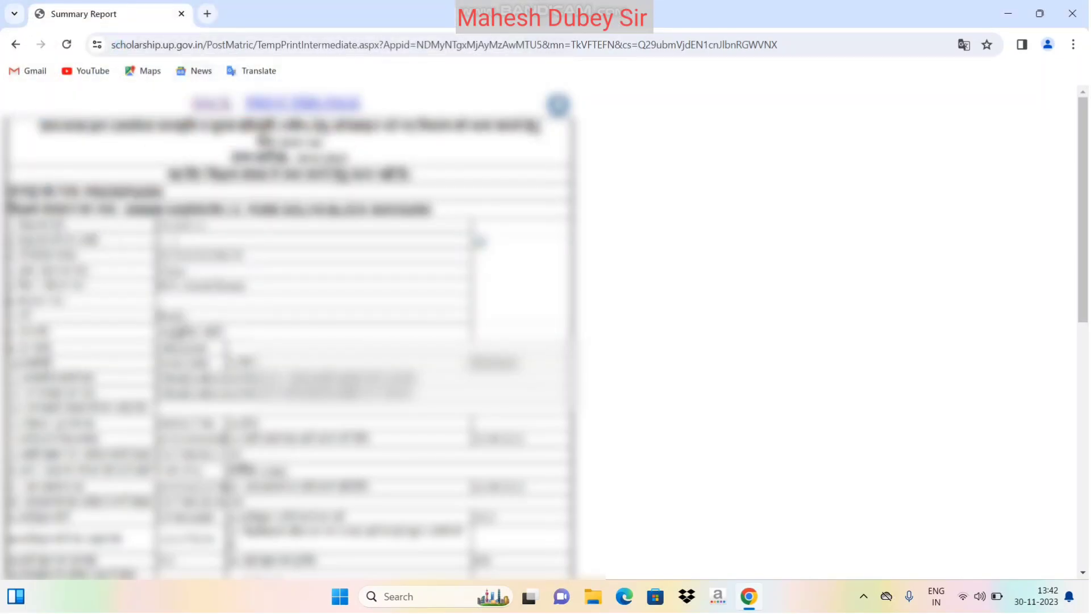